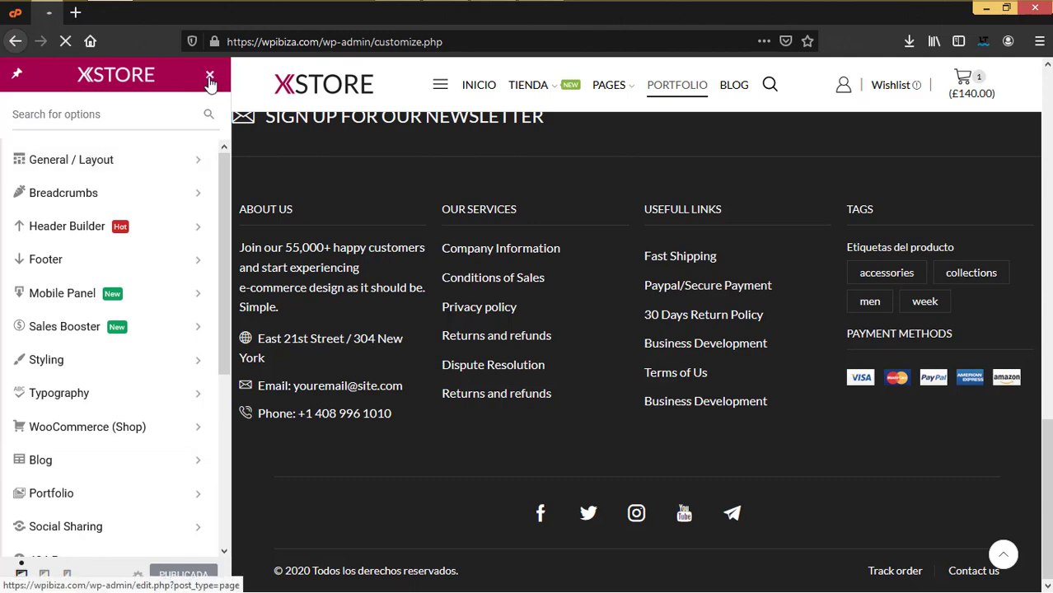
Step: Leave the theme customizer and open the Welcome page of the XStore control panel
left_click(210, 78)
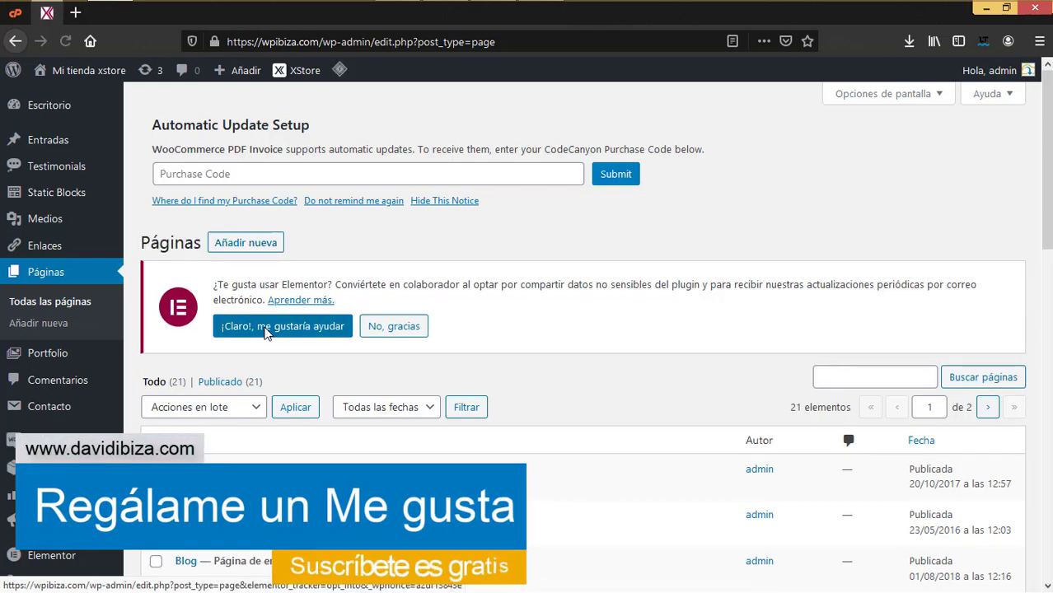
scroll(33, 387, "down", 5)
mouse_move(54, 386)
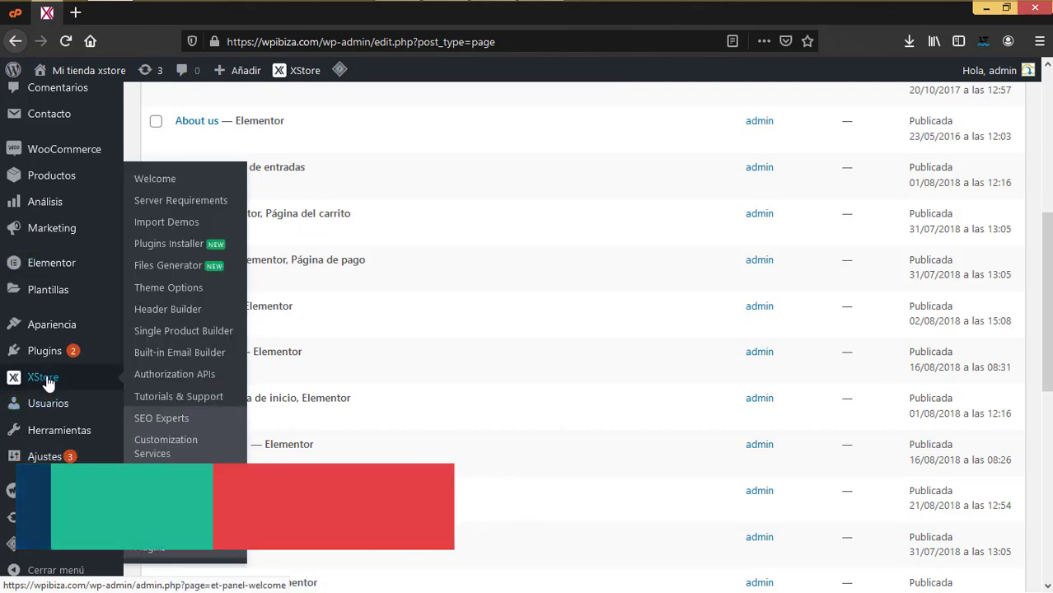
left_click(45, 379)
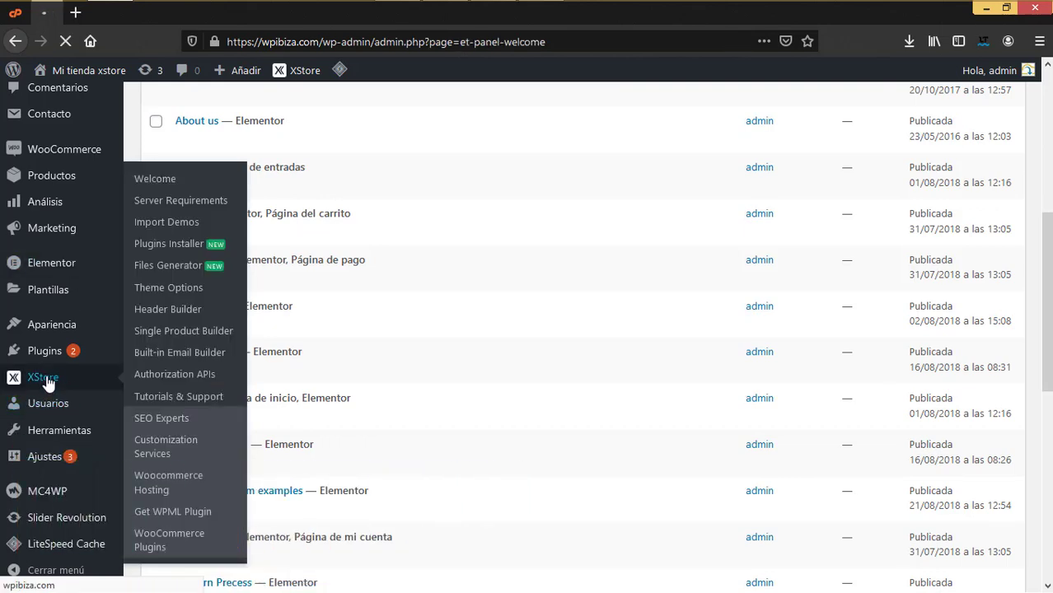
scroll(338, 445, "down", 3)
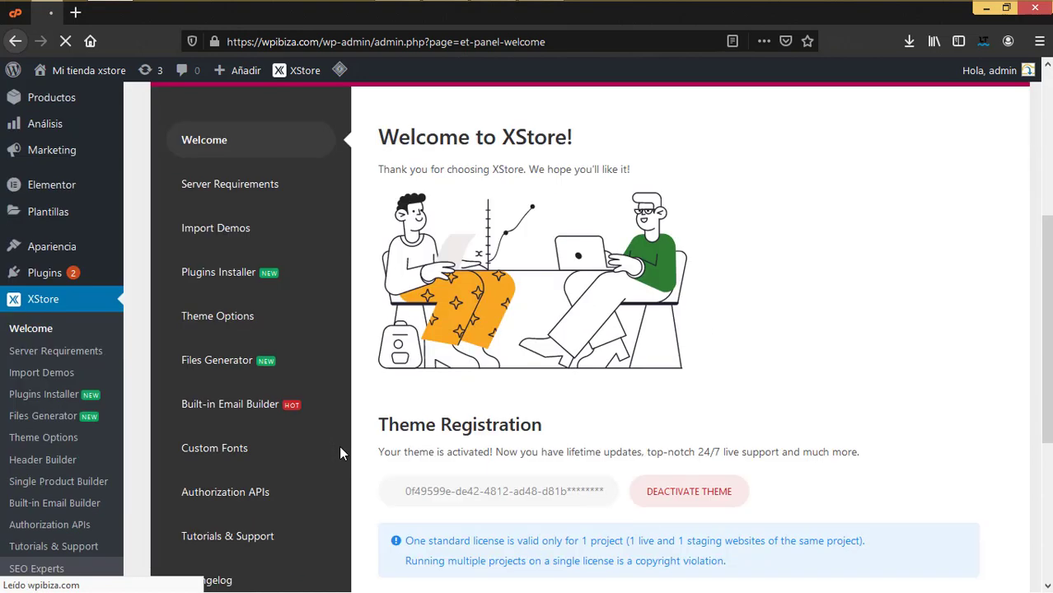
scroll(339, 446, "down", 2)
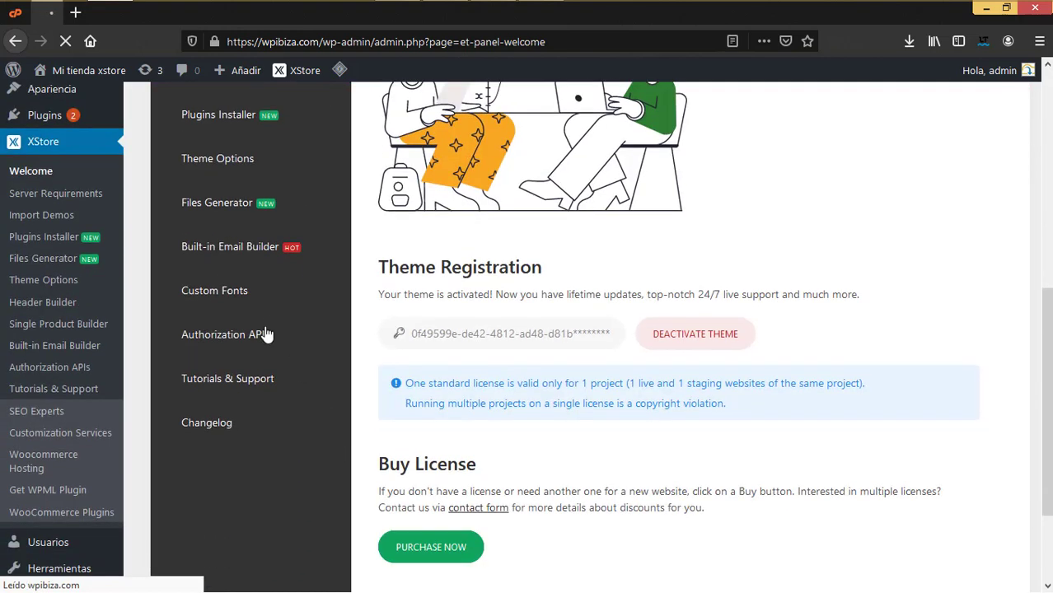
scroll(266, 331, "up", 3)
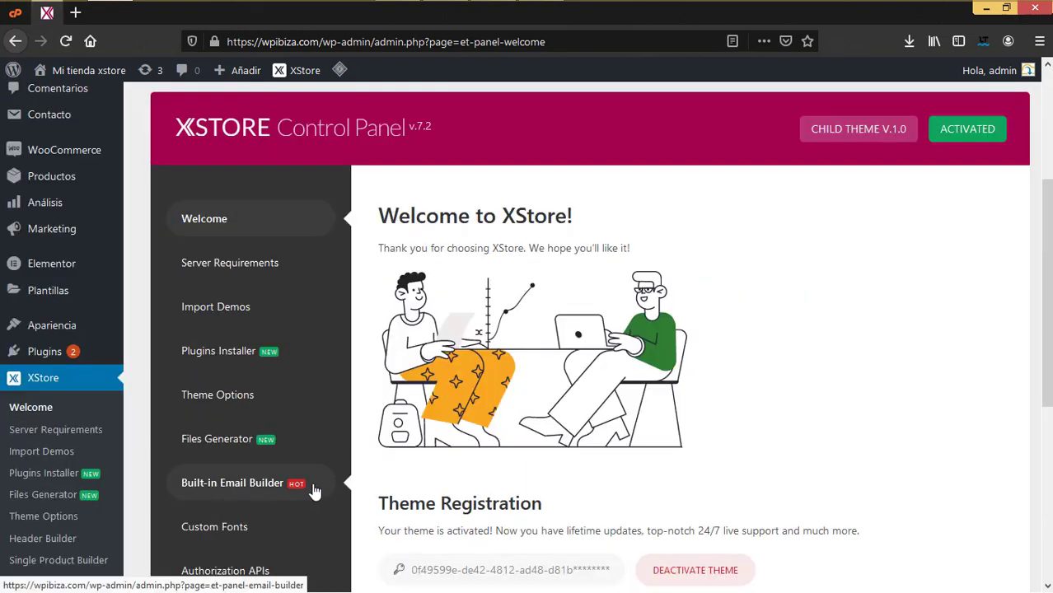
Step: Open the WooCommerce settings in a new browser tab and show the Correos electrónicos section
mouse_move(98, 159)
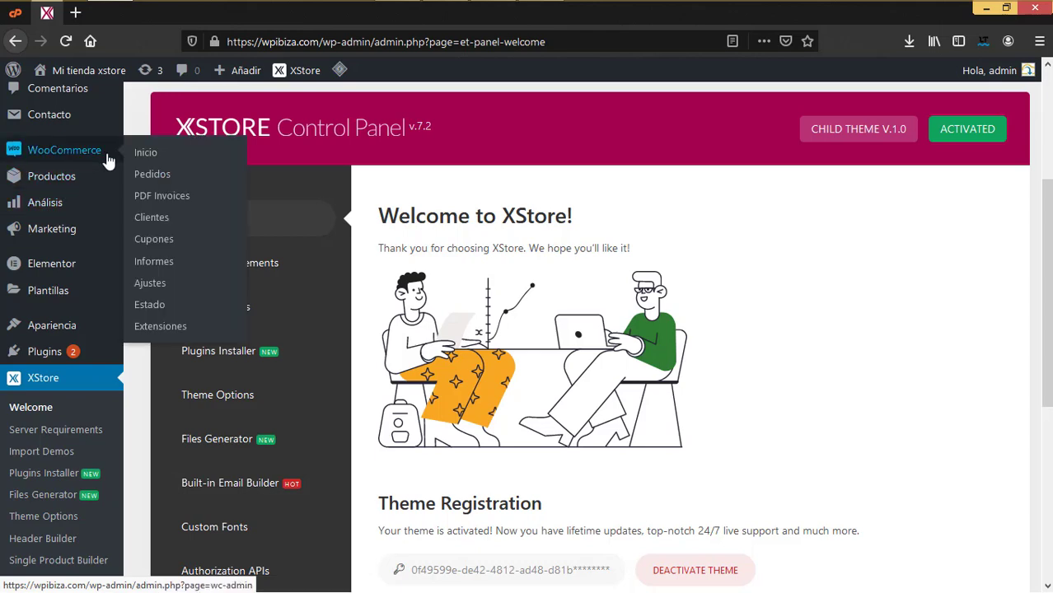
right_click(150, 282)
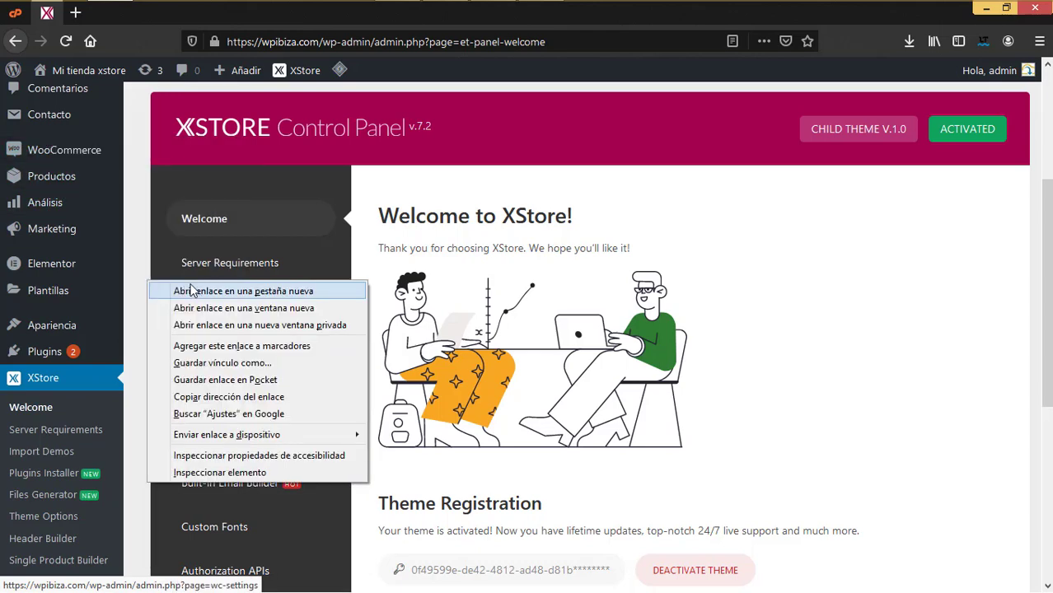
left_click(191, 291)
left_click(149, 14)
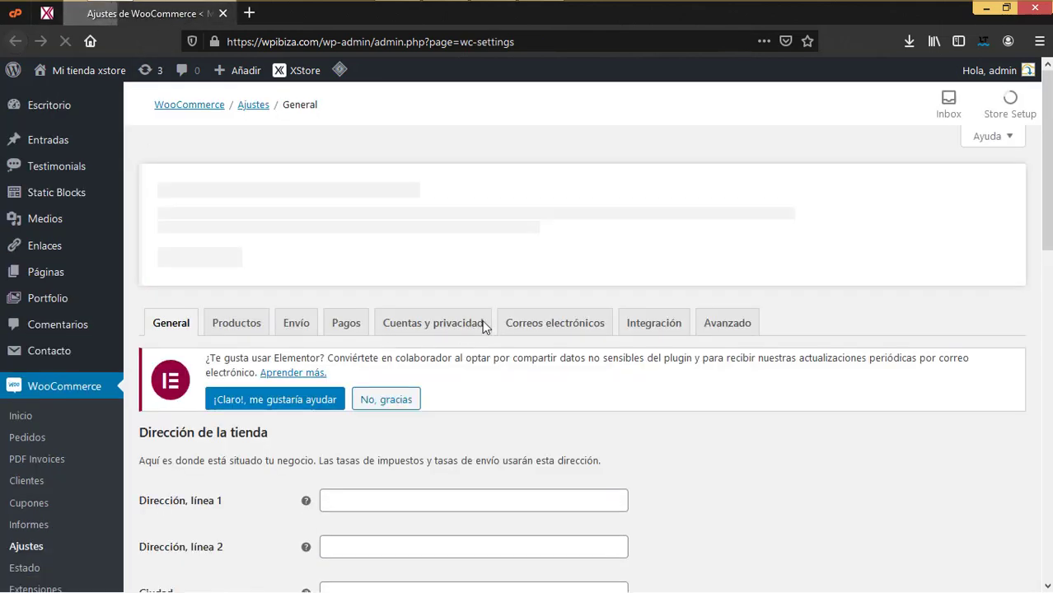
left_click(529, 325)
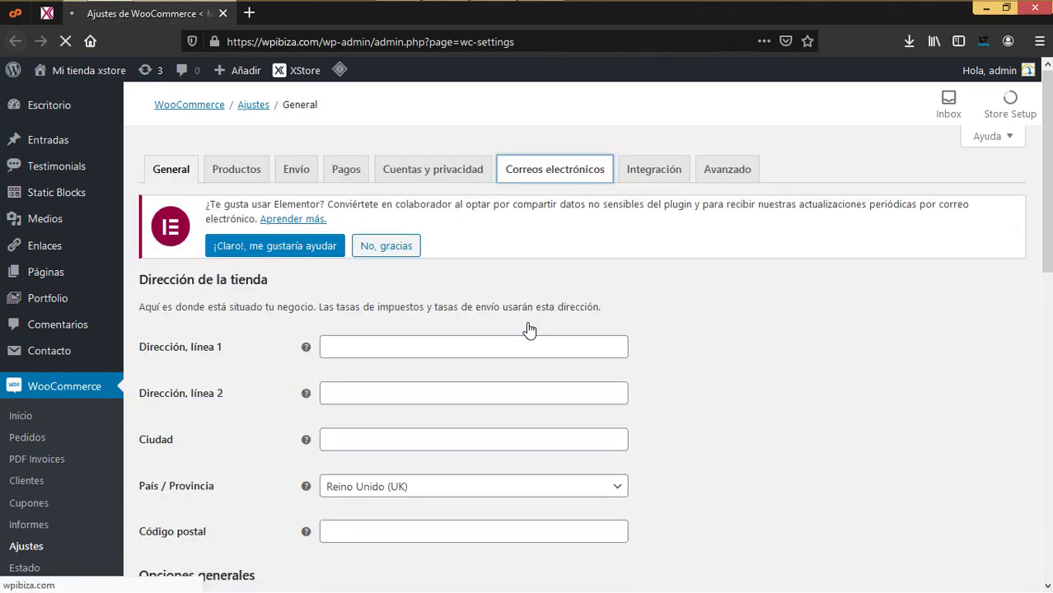
Step: Examine the WooCommerce email notifications list, the sender options and the email template's header, footer and colour settings
scroll(361, 346, "down", 3)
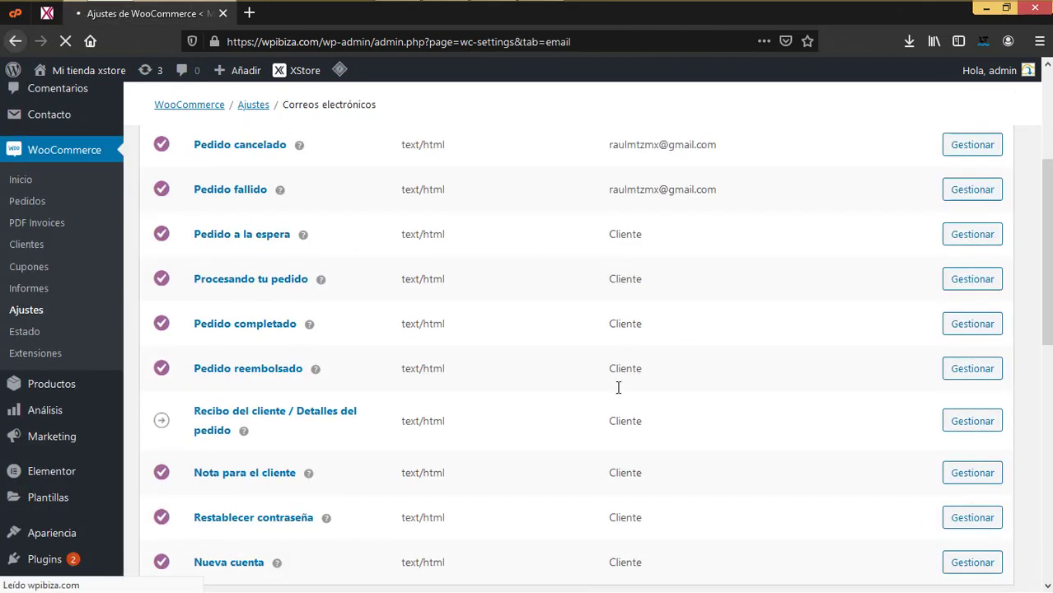
scroll(617, 387, "down", 7)
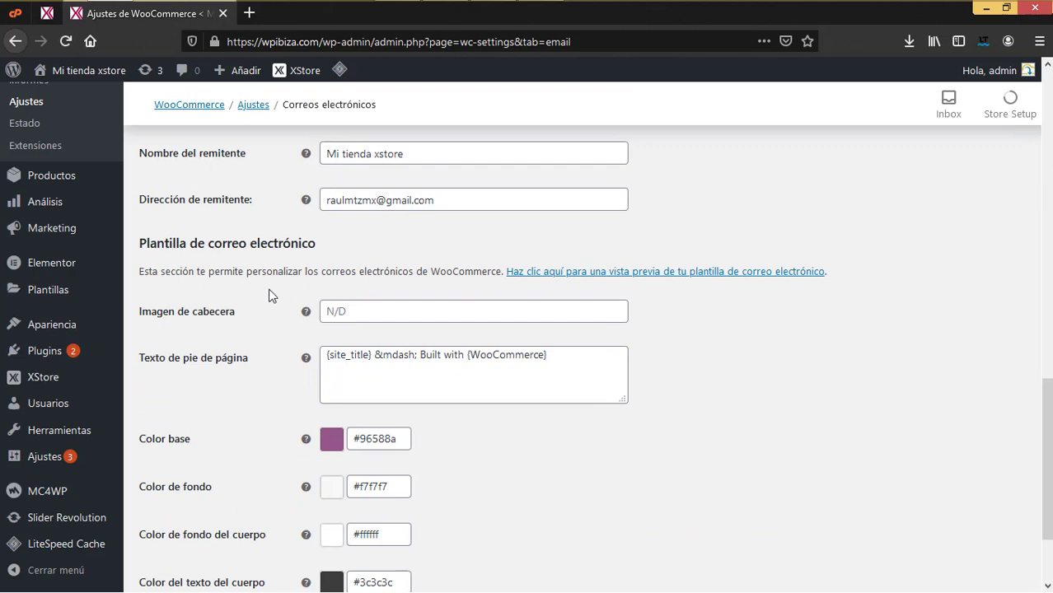
scroll(362, 328, "up", 1)
scroll(330, 304, "down", 3)
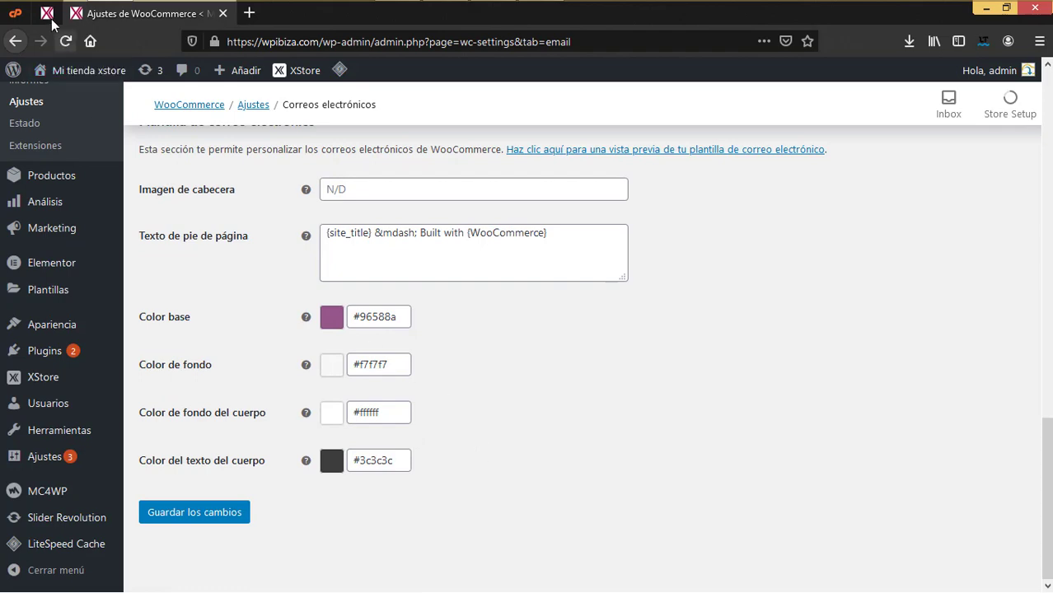
scroll(452, 338, "up", 6)
scroll(453, 386, "down", 6)
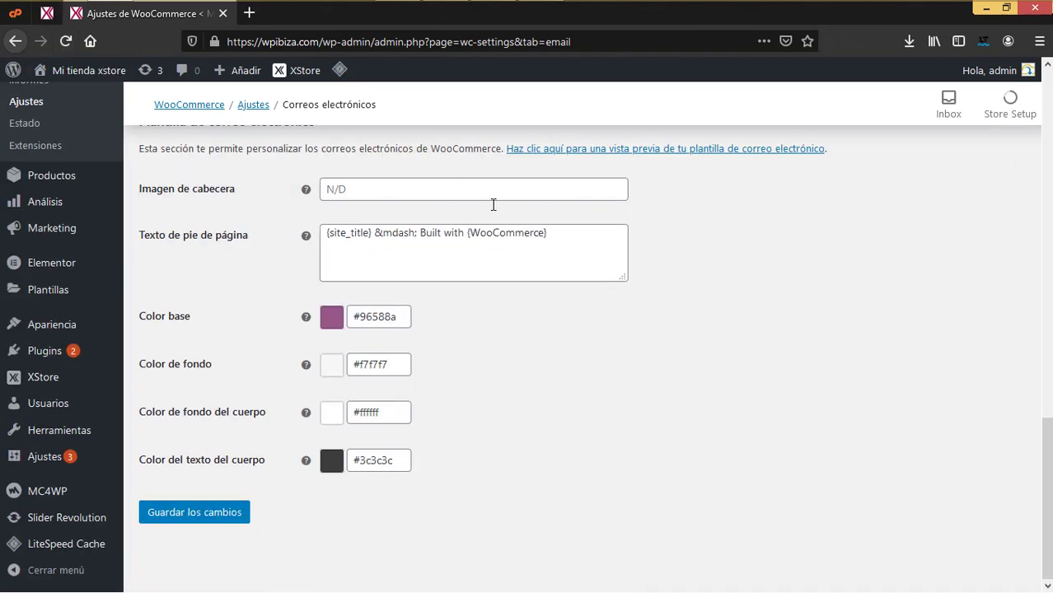
scroll(611, 287, "up", 10)
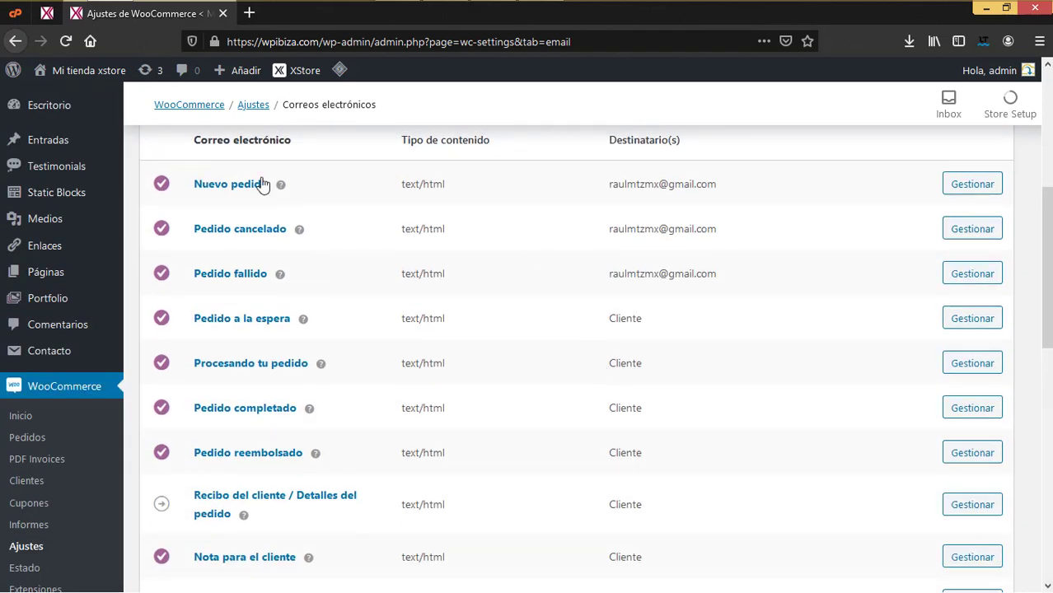
Step: Open the Nuevo pedido email's settings, review its fields and HTML template, and return to the notifications list
left_click(973, 186)
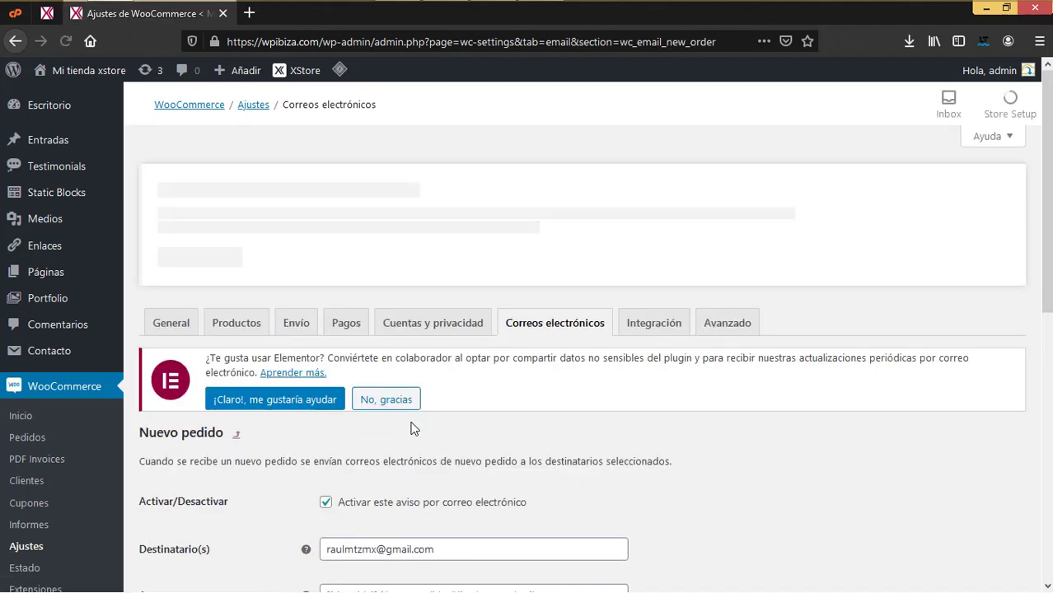
scroll(414, 429, "down", 3)
scroll(404, 382, "down", 4)
scroll(405, 387, "up", 2)
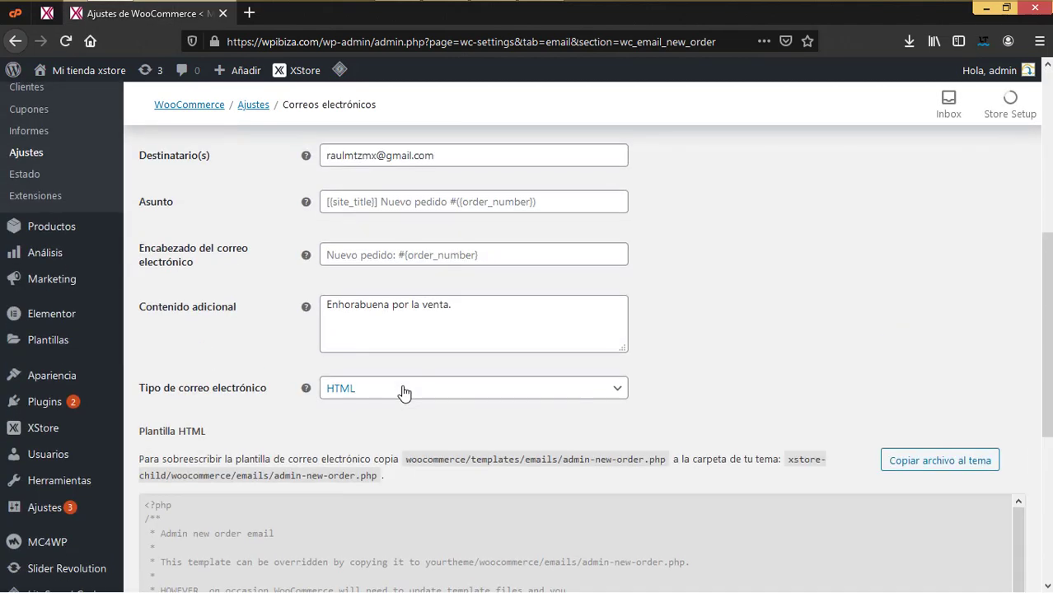
scroll(374, 434, "down", 3)
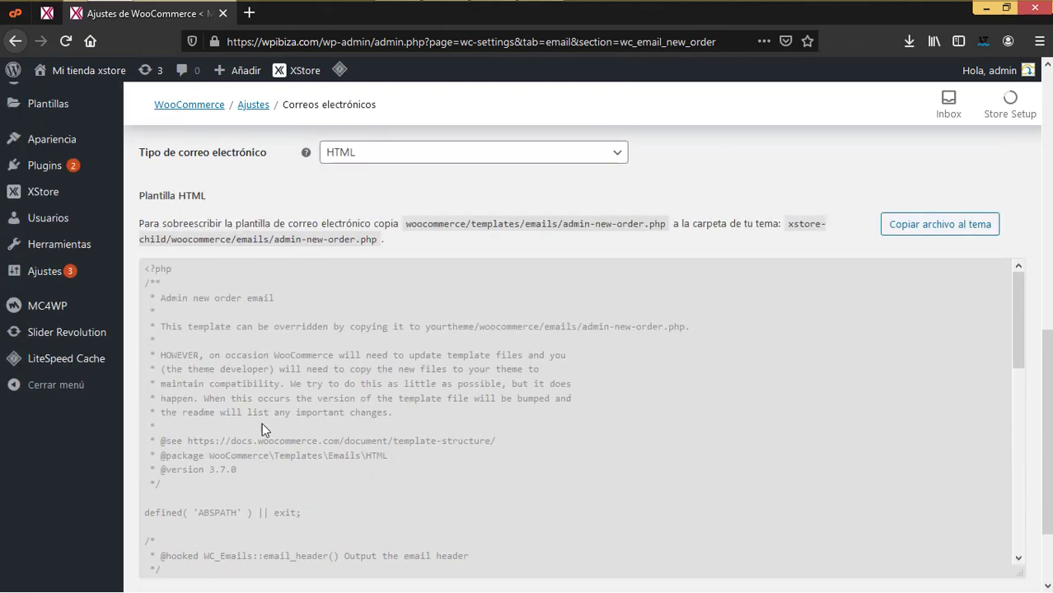
scroll(556, 372, "up", 5)
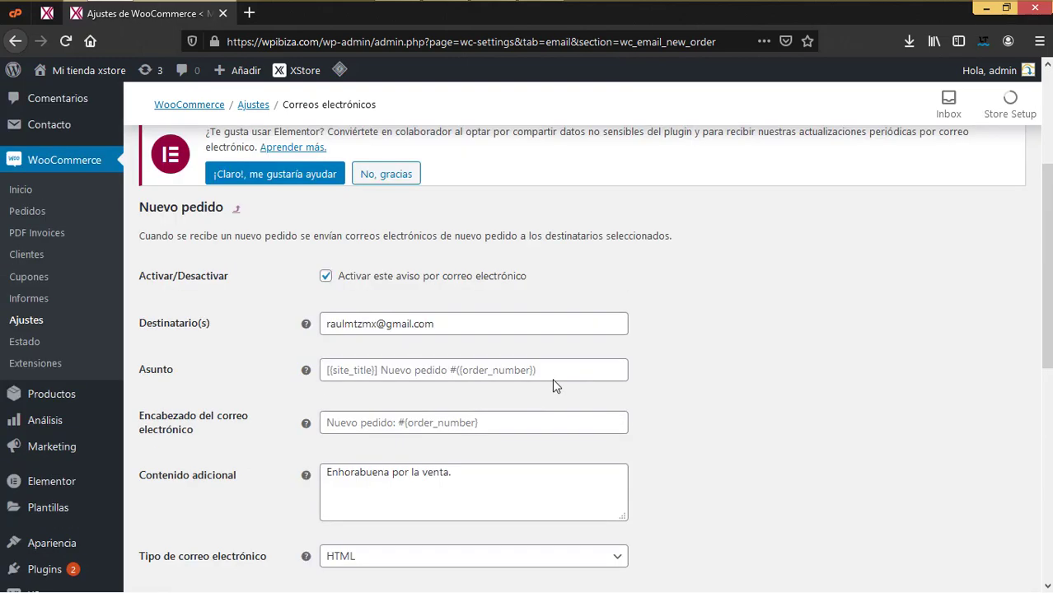
left_click(15, 40)
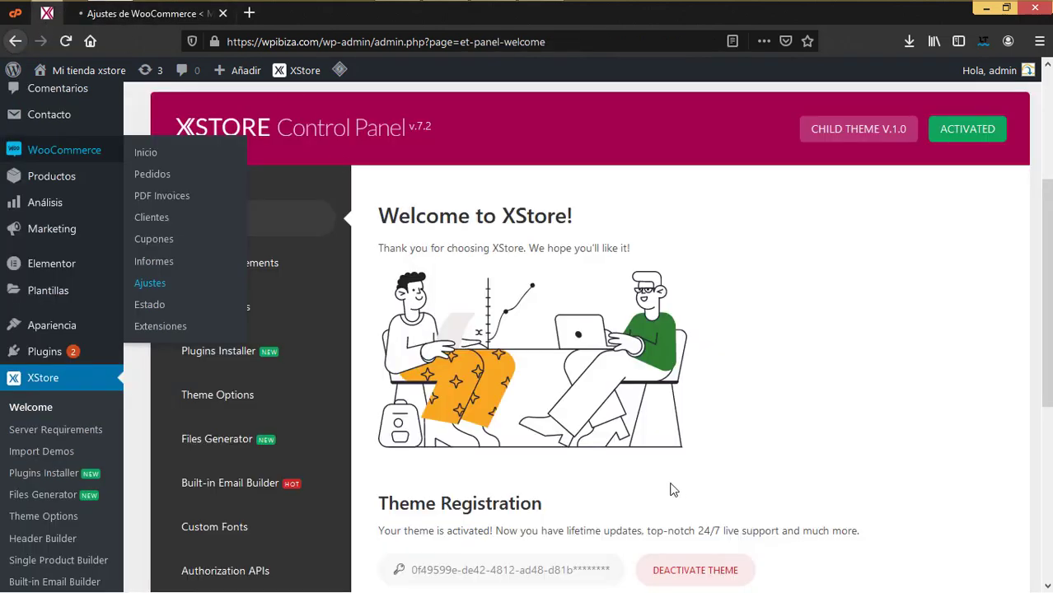
Step: Enable the Built-in Email Builder in the XStore control panel and open its email templates list
left_click(259, 487)
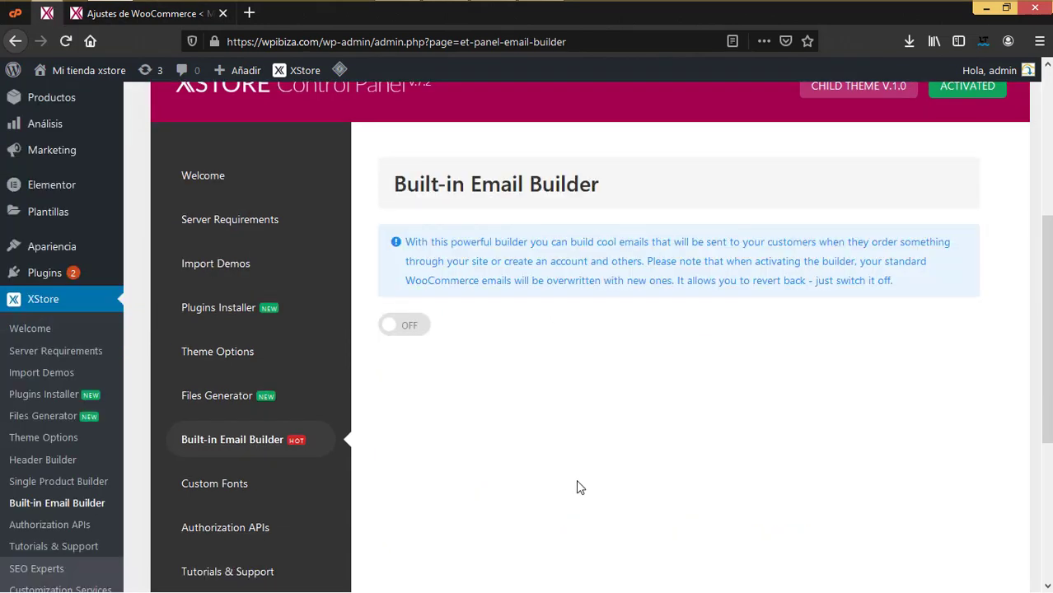
left_click(409, 327)
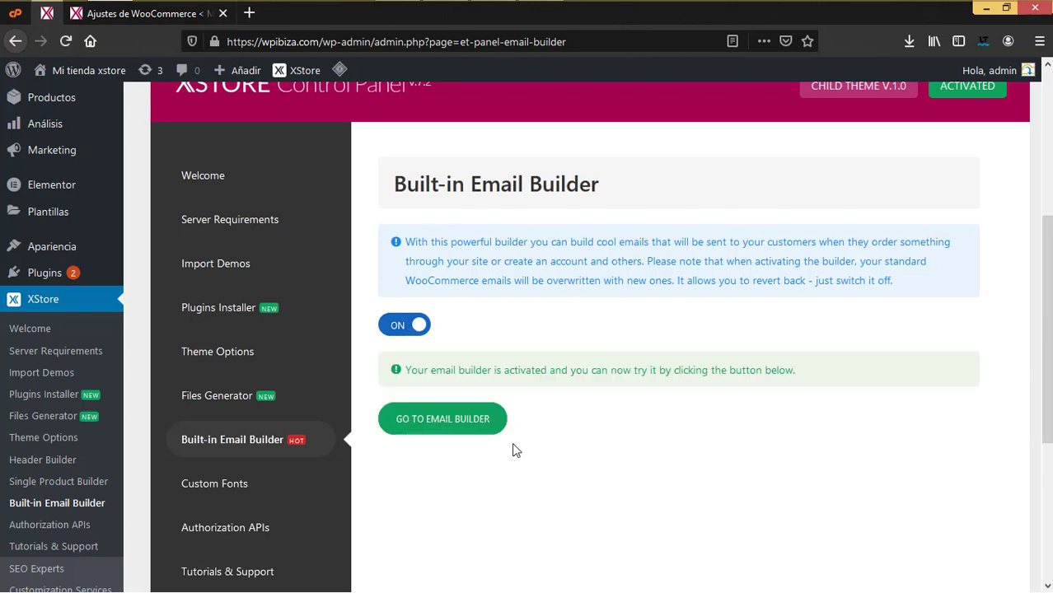
left_click(441, 423)
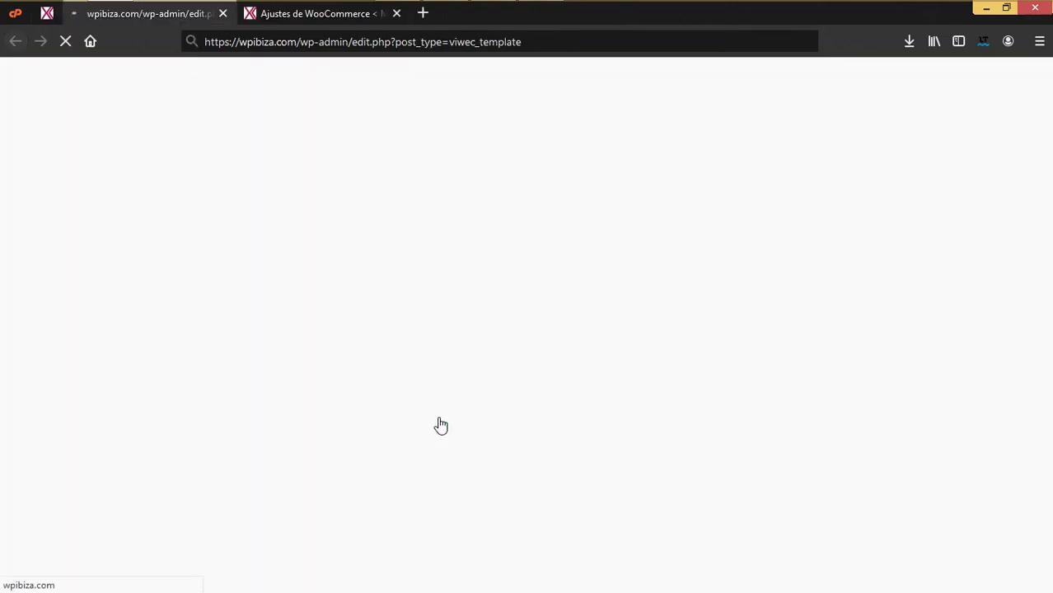
Step: Look through the Email Builder Templates list, checking each template's subject, type and recipient
scroll(440, 428, "down", 2)
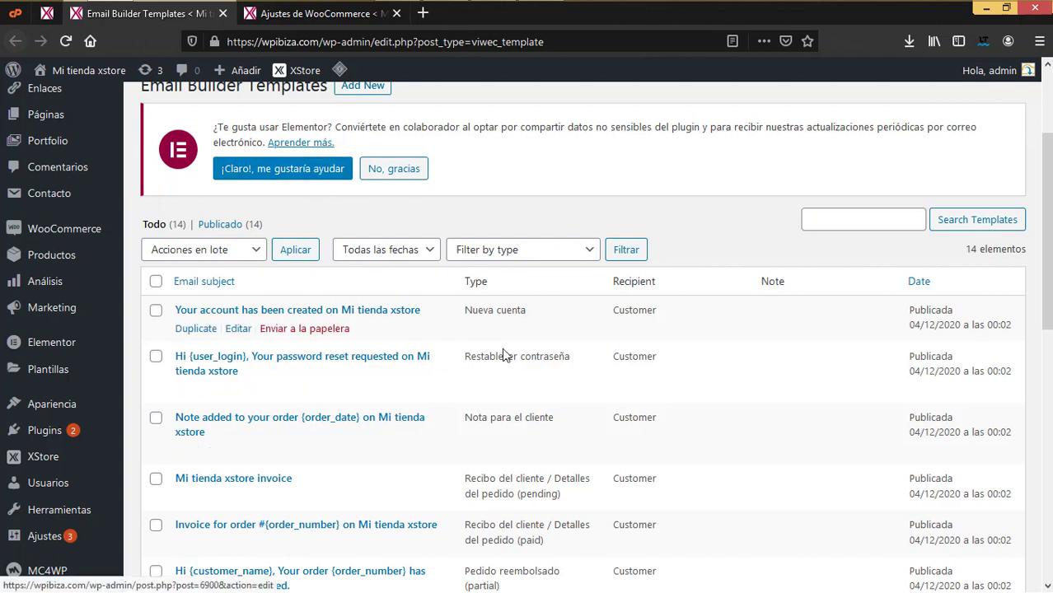
mouse_move(617, 371)
scroll(611, 430, "down", 6)
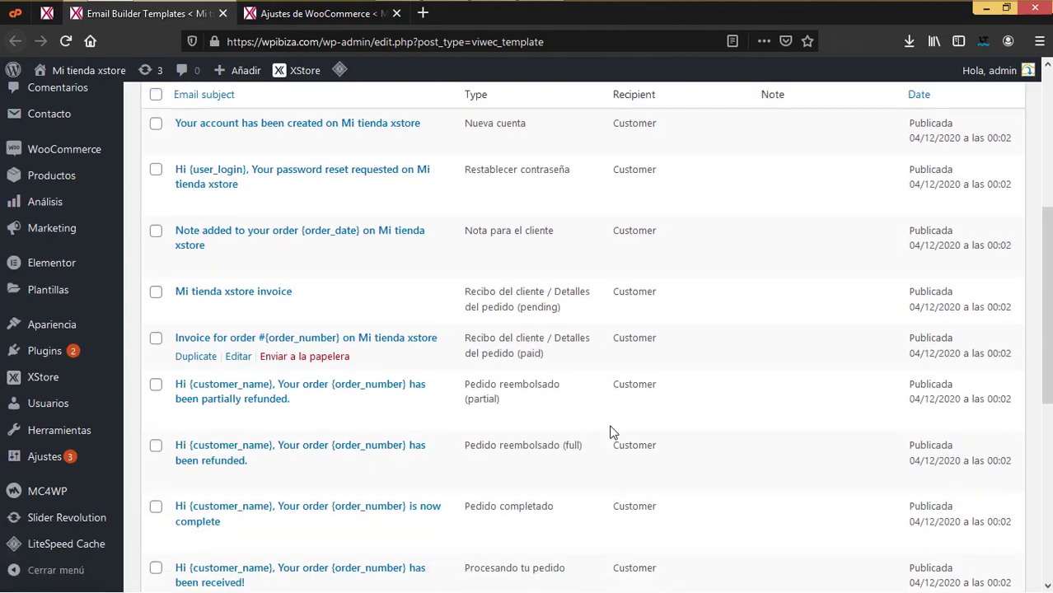
scroll(611, 430, "down", 3)
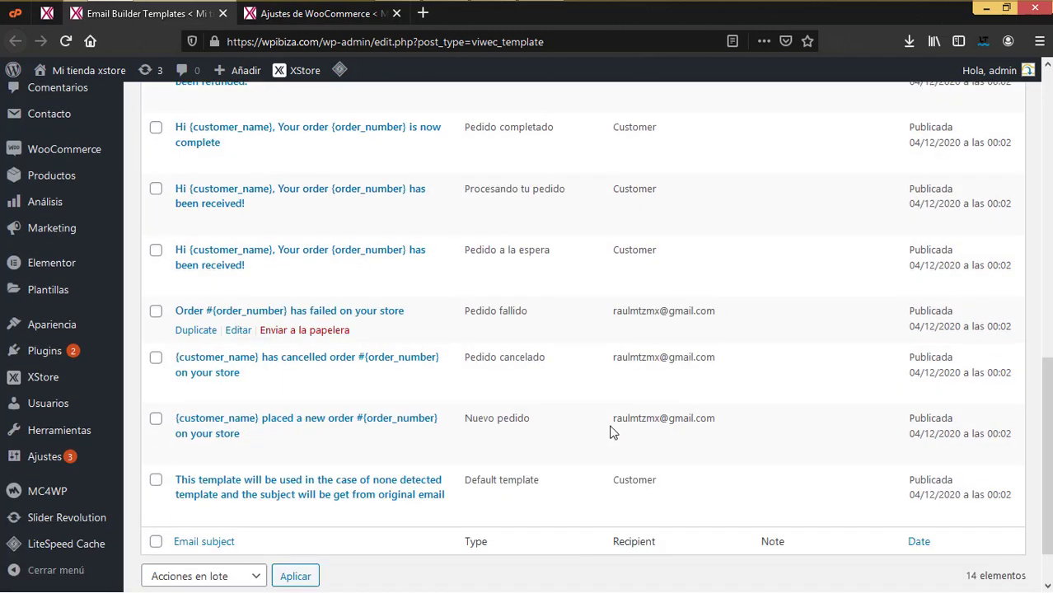
scroll(611, 431, "up", 5)
scroll(612, 431, "up", 4)
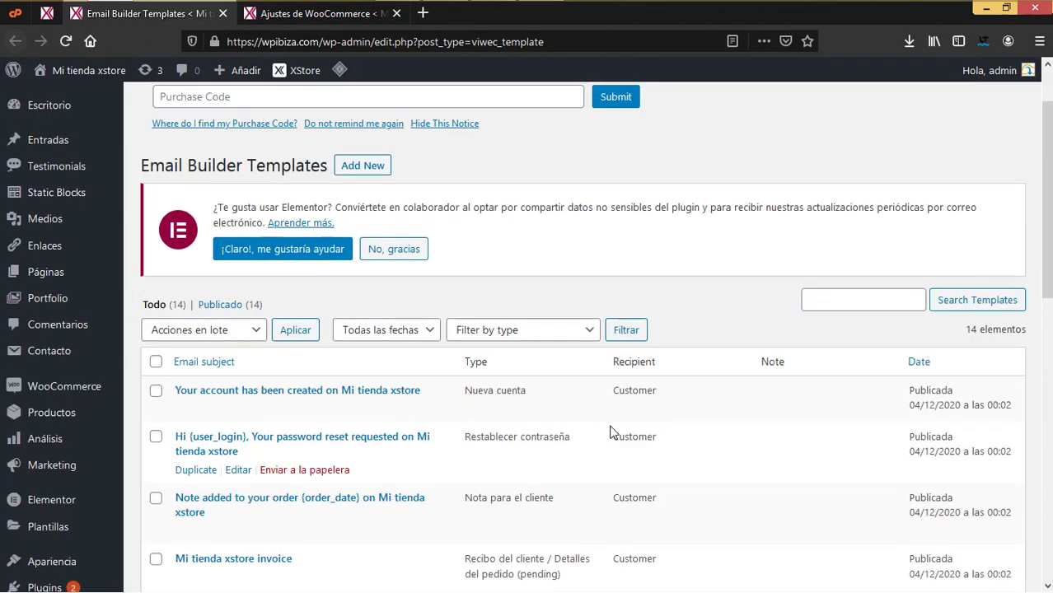
scroll(611, 431, "down", 2)
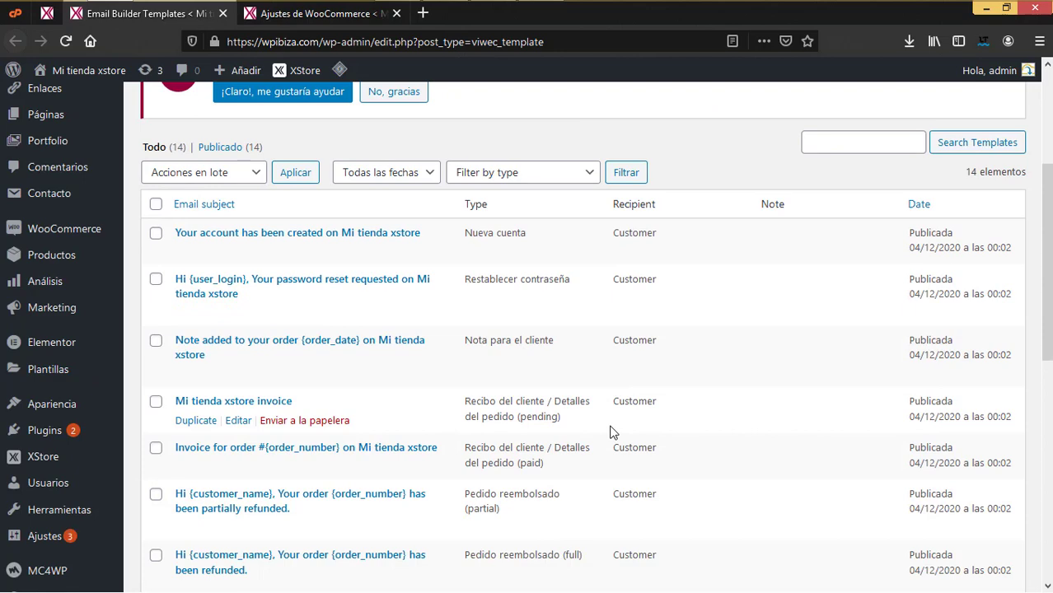
Step: Compare the templates with the WooCommerce email notifications, close the WooCommerce settings and return to the templates list
left_click(330, 17)
scroll(270, 261, "down", 3)
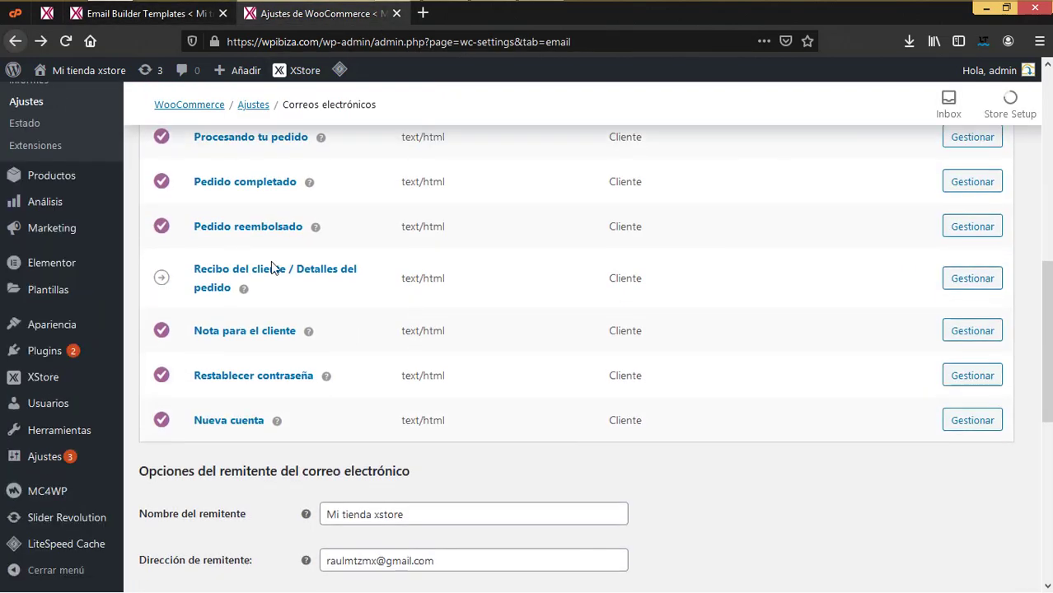
scroll(296, 384, "up", 5)
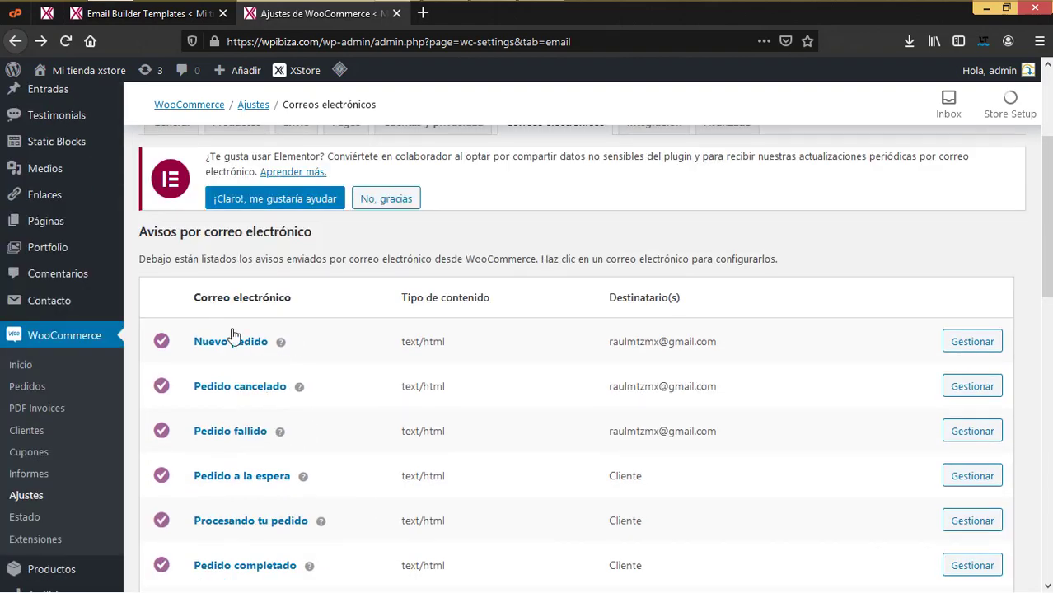
left_click(396, 13)
scroll(226, 317, "up", 5)
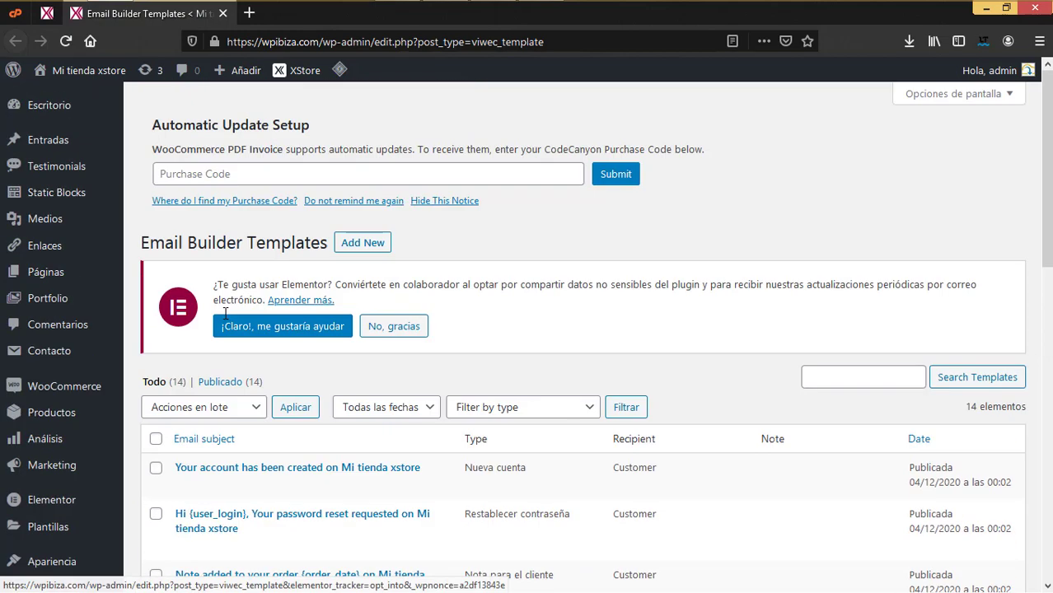
Step: Open the Nueva cuenta template "Your account has been created on Mi tienda xstore" for editing in a new browser tab
scroll(375, 258, "down", 3)
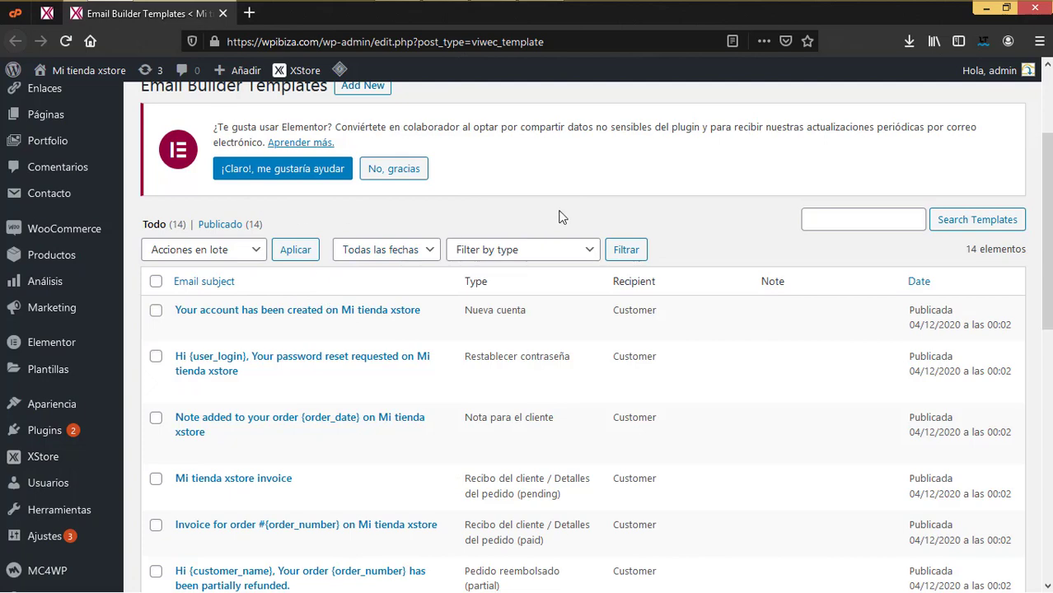
scroll(476, 225, "down", 2)
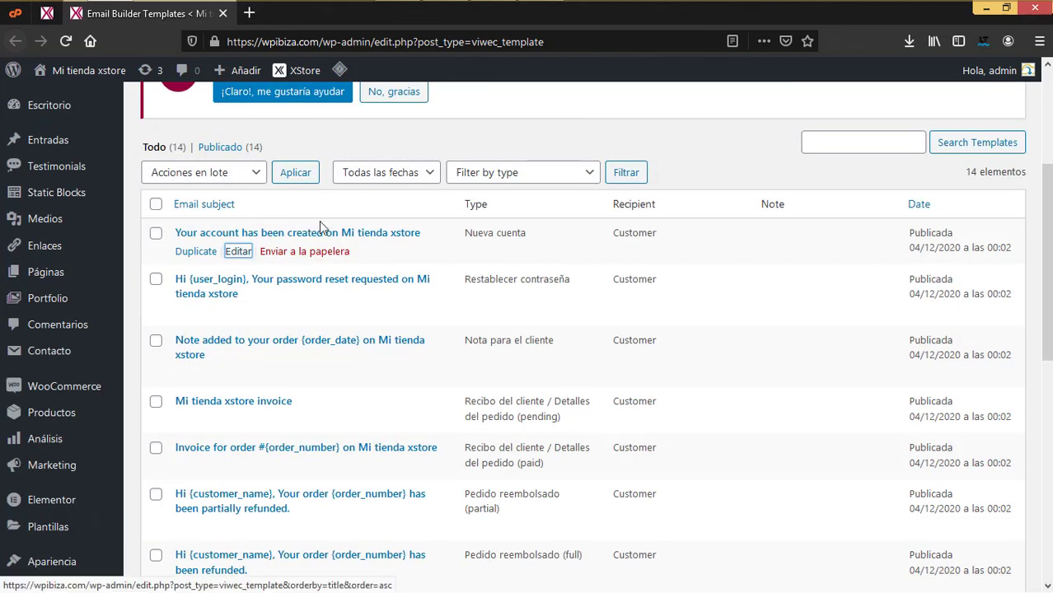
right_click(237, 252)
left_click(296, 263)
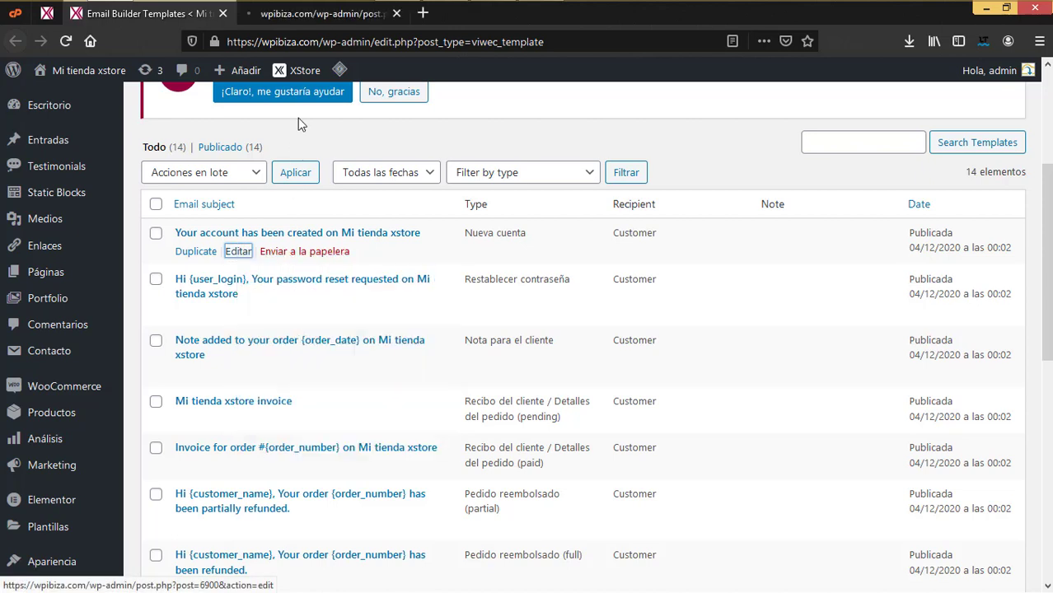
left_click(310, 15)
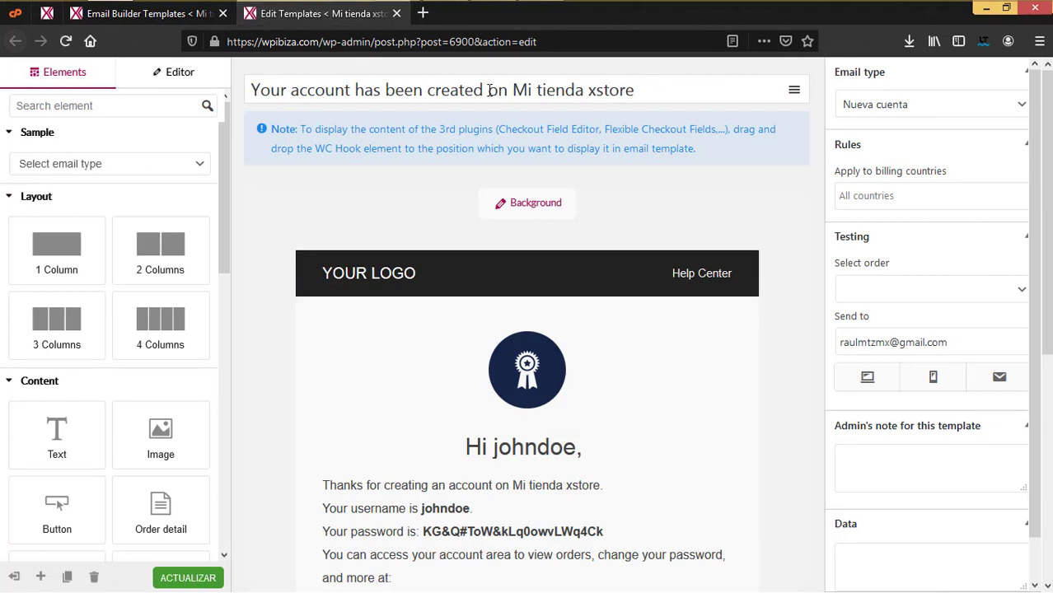
Step: Change the email template's subject to "Tu cuenta ha sido creada en Mi tienda xstore"
left_click_drag(507, 90, 251, 91)
type("Tu cuenta")
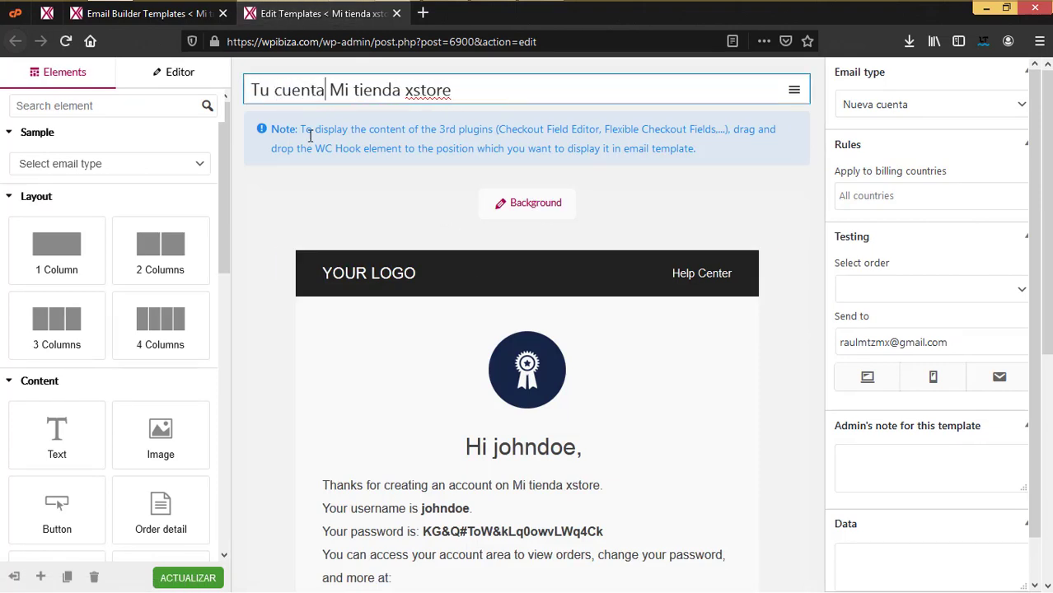
type(" ha sido creada")
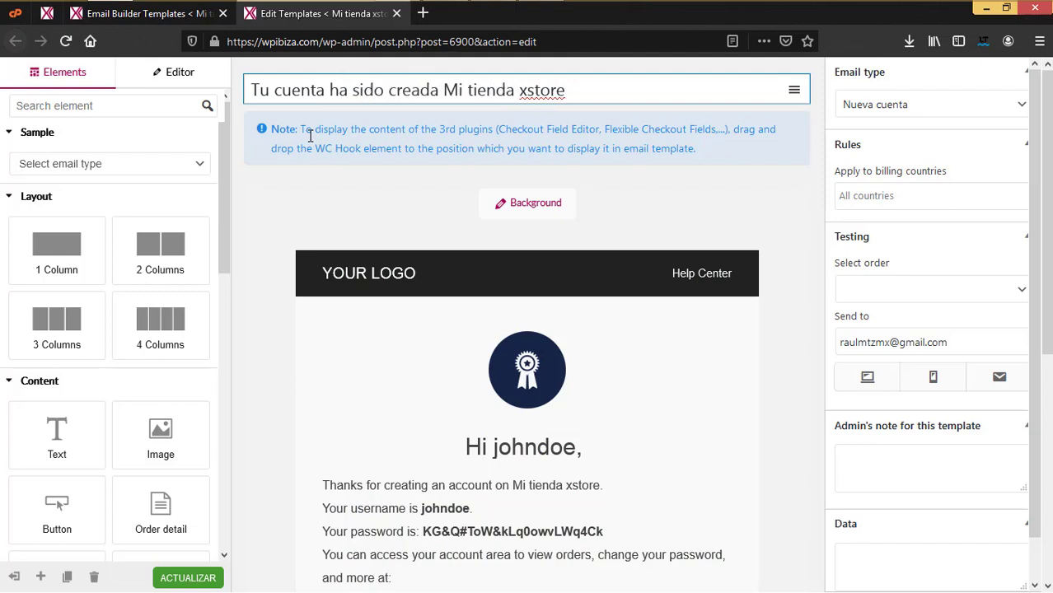
type(" en")
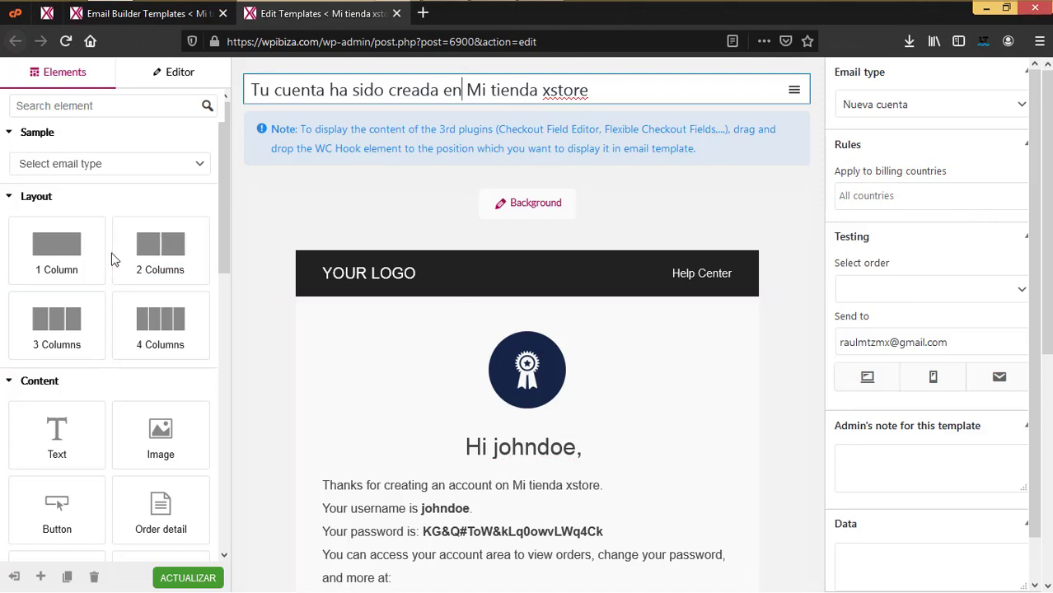
Step: Look over the template's content, the available builder elements and the list of sample email types
scroll(539, 346, "down", 4)
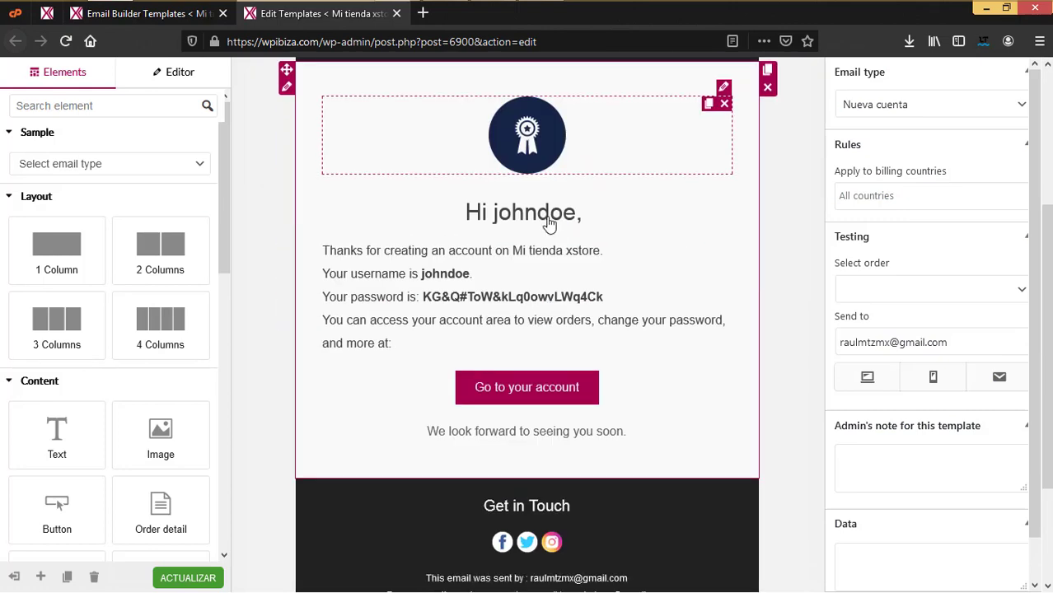
scroll(559, 404, "down", 1)
scroll(559, 405, "up", 5)
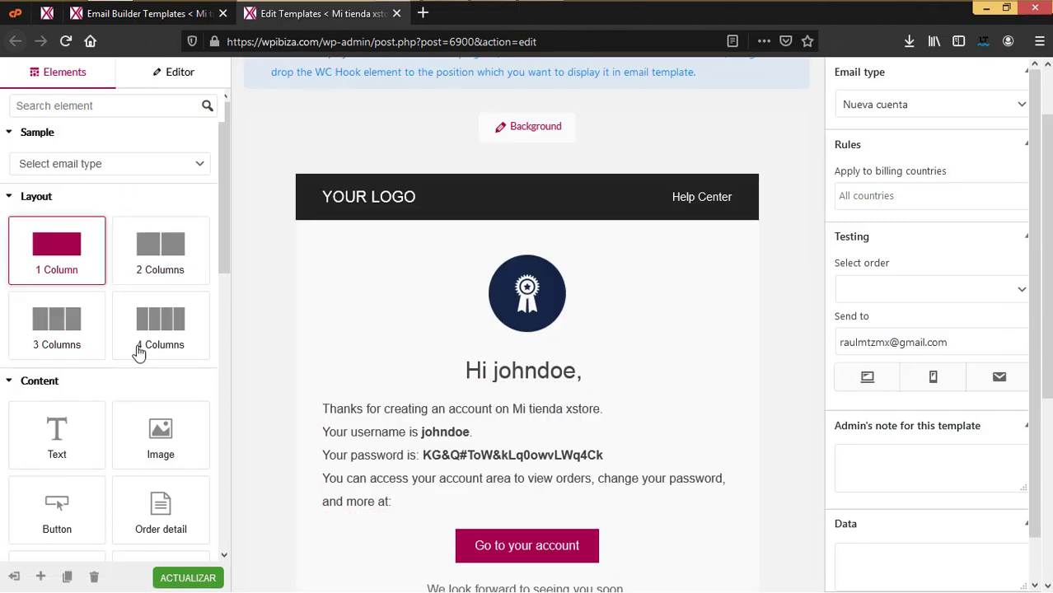
scroll(89, 348, "down", 5)
scroll(89, 348, "down", 3)
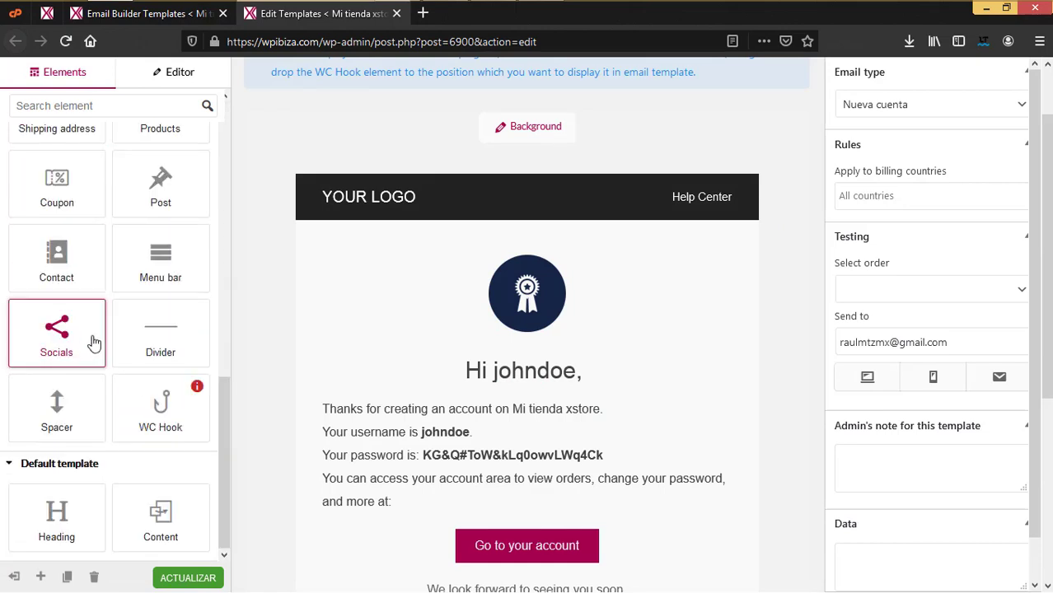
scroll(91, 341, "up", 8)
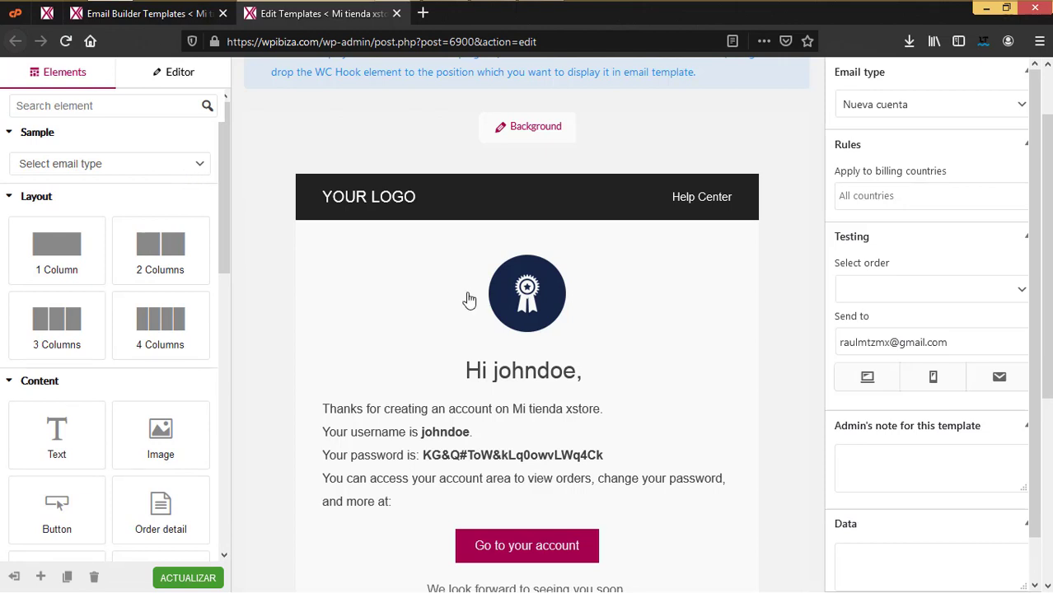
scroll(468, 297, "up", 2)
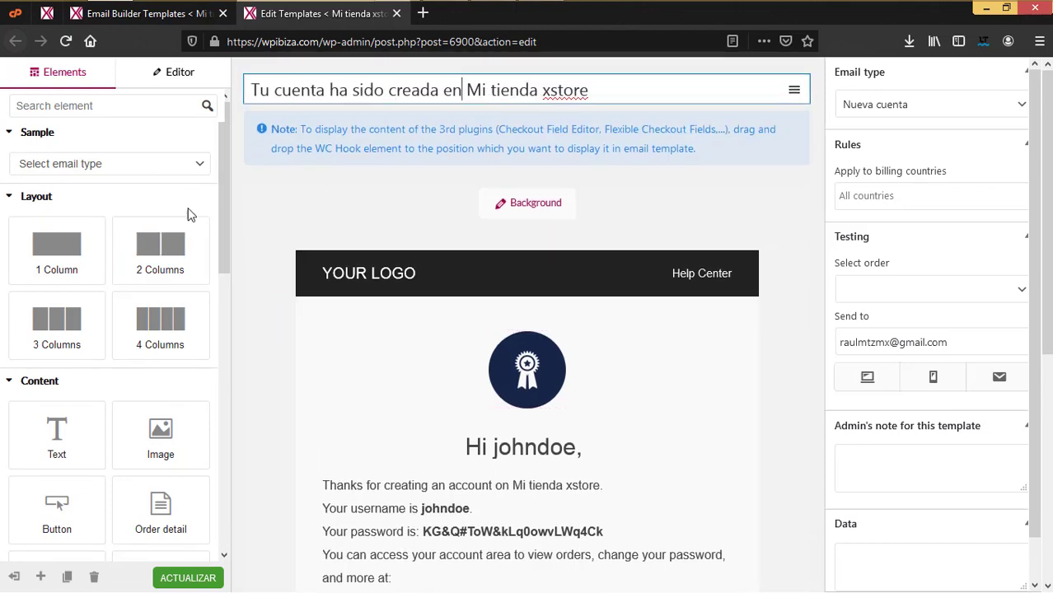
left_click(198, 165)
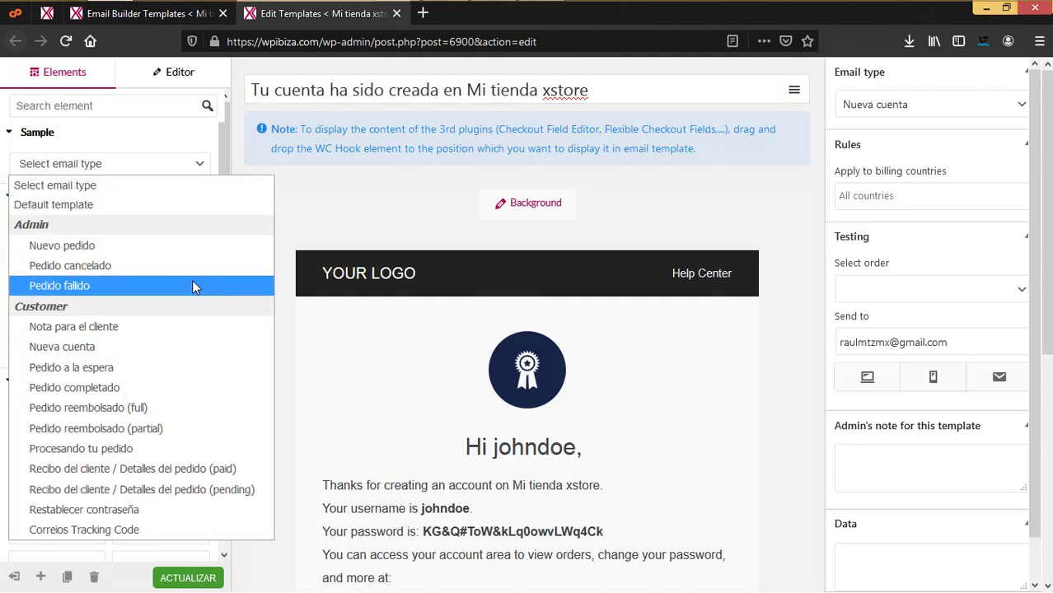
left_click(381, 214)
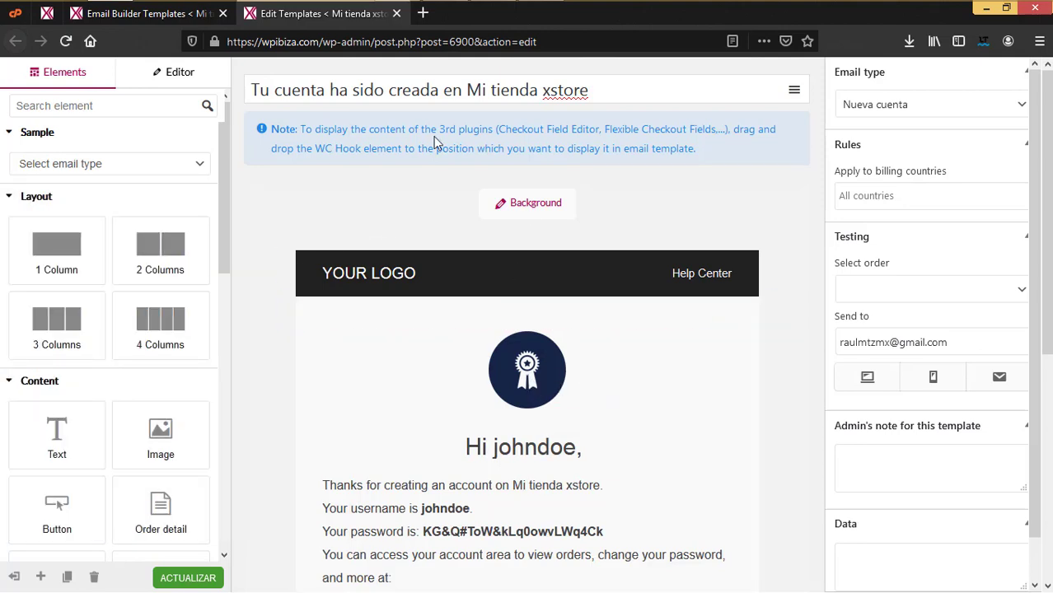
Step: Examine the Layout, Content and Default template elements one by one, from columns and order details to WC Hook, and the email's footer
scroll(619, 396, "down", 1)
scroll(619, 396, "down", 2)
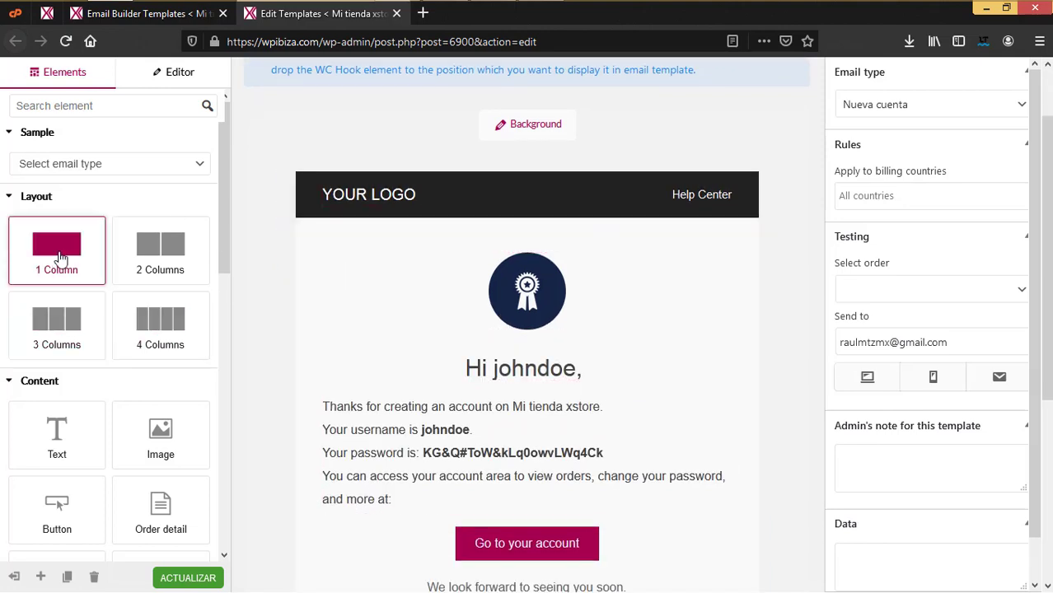
scroll(134, 419, "down", 3)
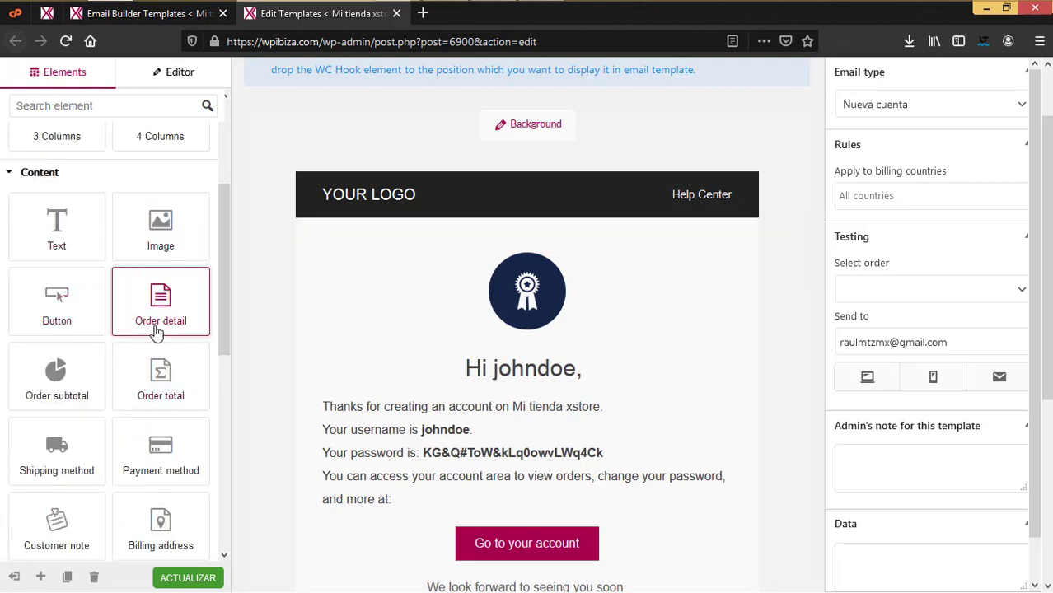
scroll(169, 387, "down", 1)
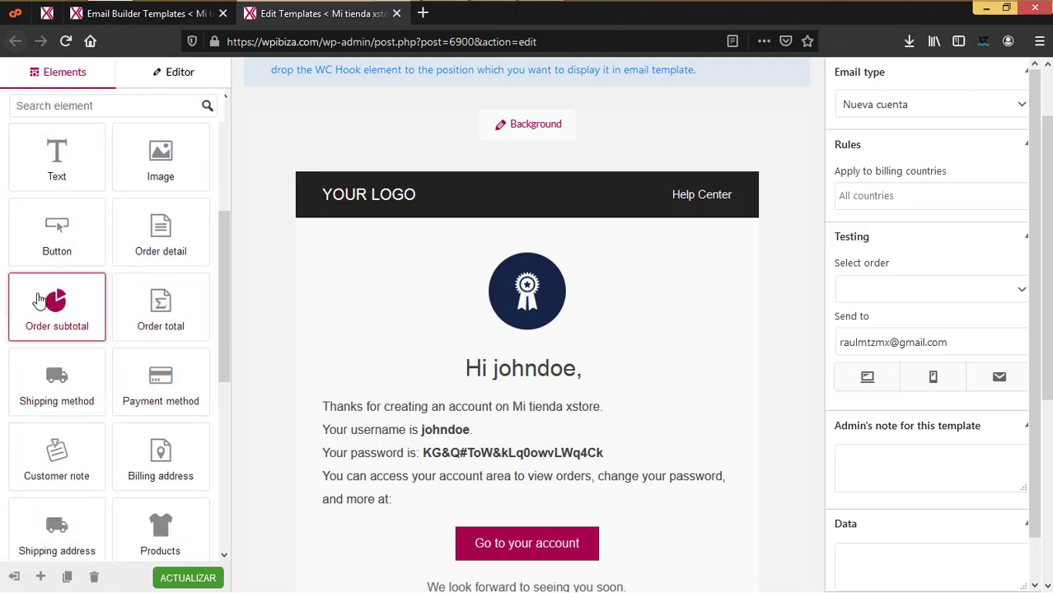
scroll(101, 313, "down", 1)
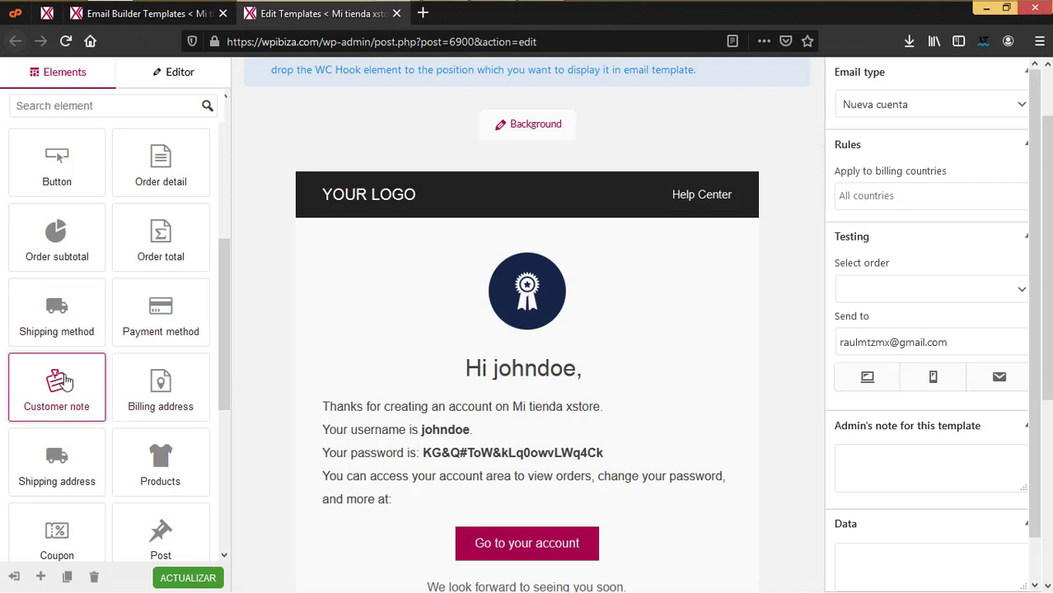
scroll(159, 381, "down", 2)
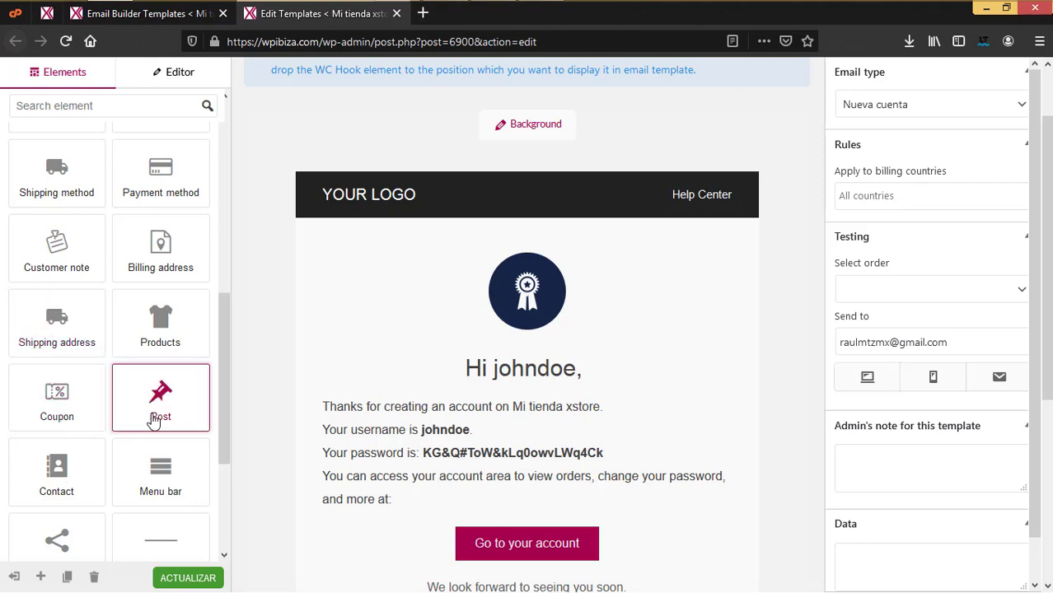
scroll(162, 410, "down", 3)
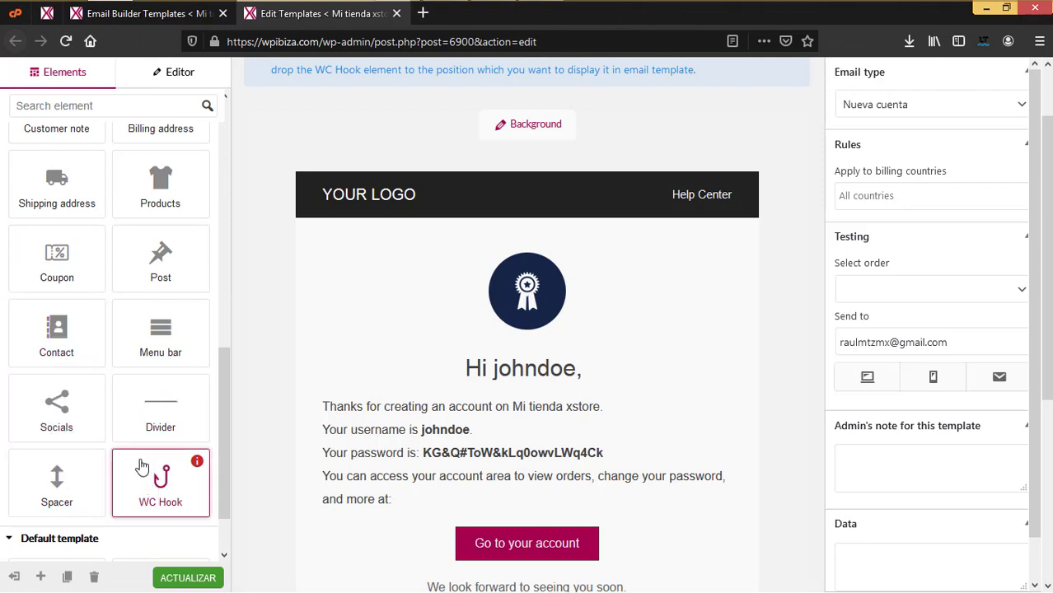
scroll(78, 489, "down", 1)
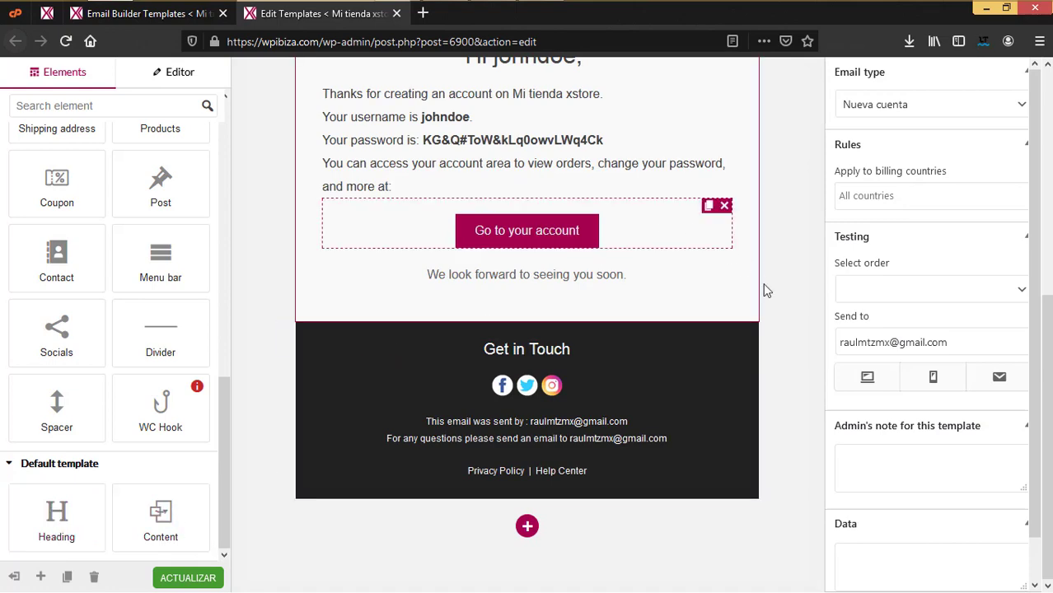
scroll(782, 329, "up", 5)
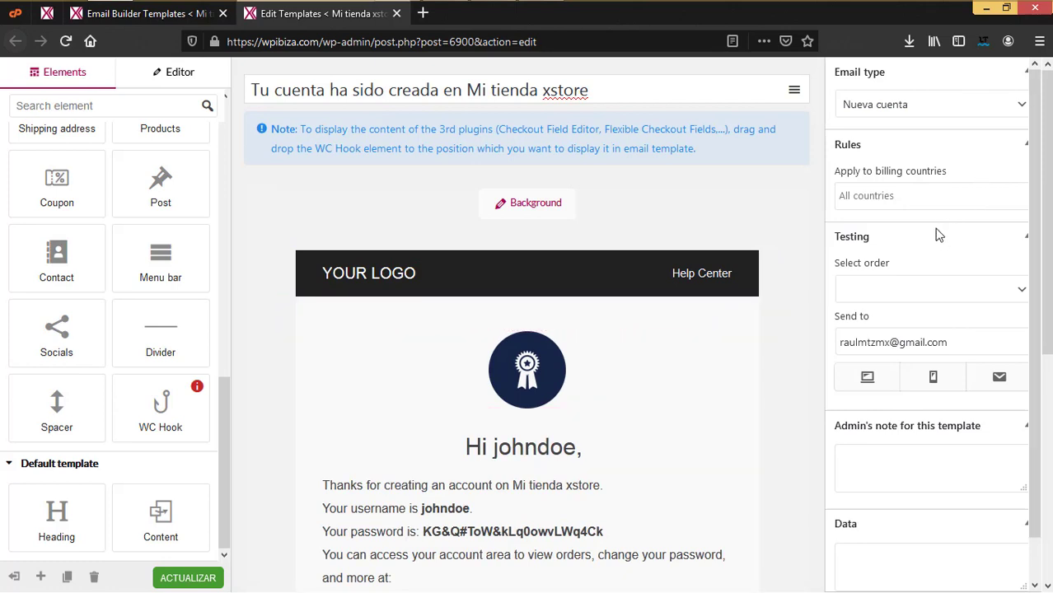
Step: Review the email types, keeping Nueva cuenta, and check the billing countries the template can be limited to
left_click(1001, 114)
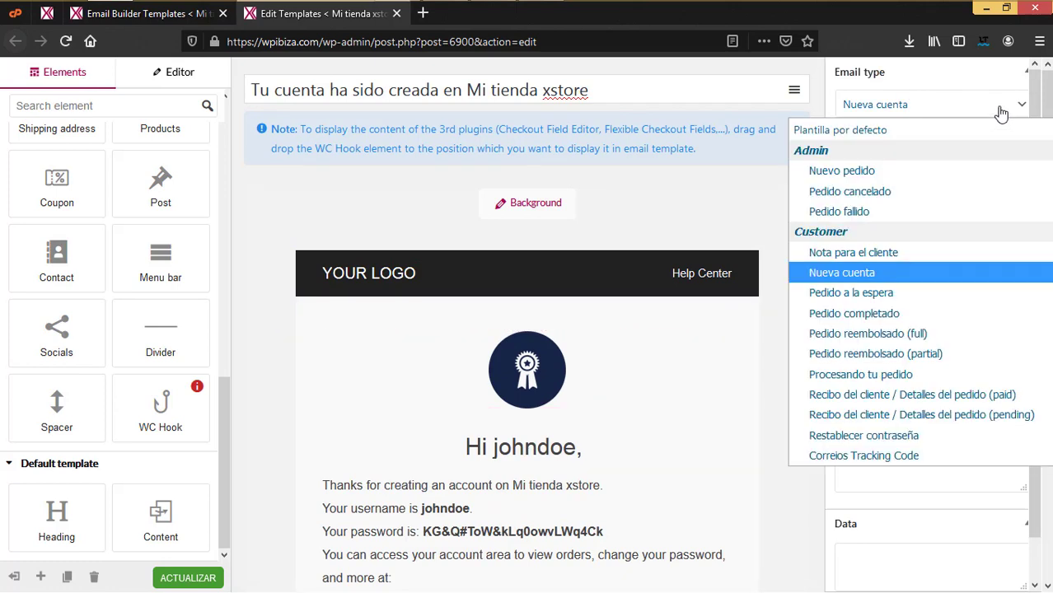
left_click(822, 274)
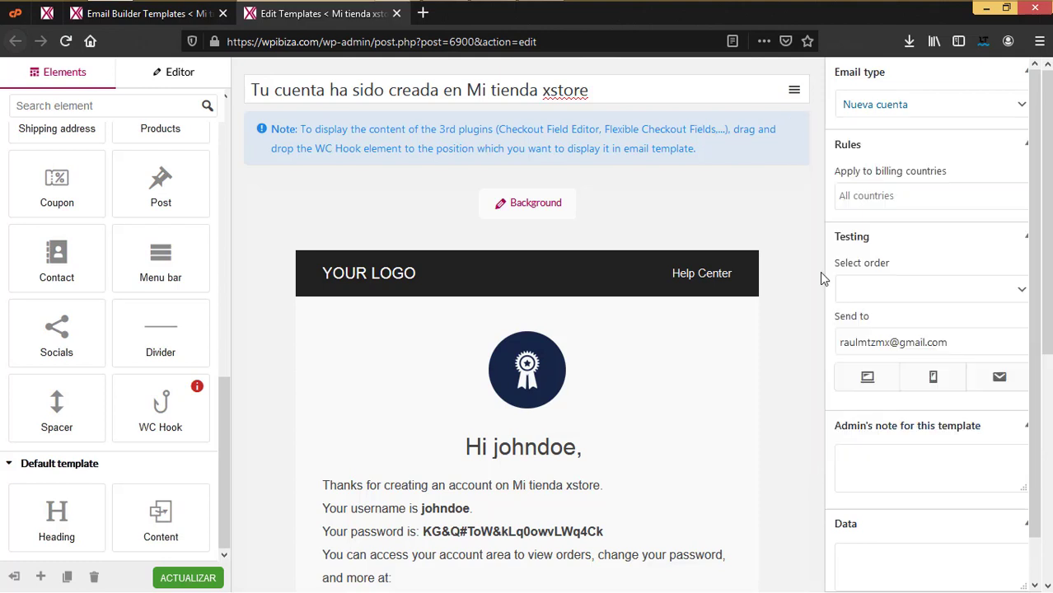
left_click(885, 197)
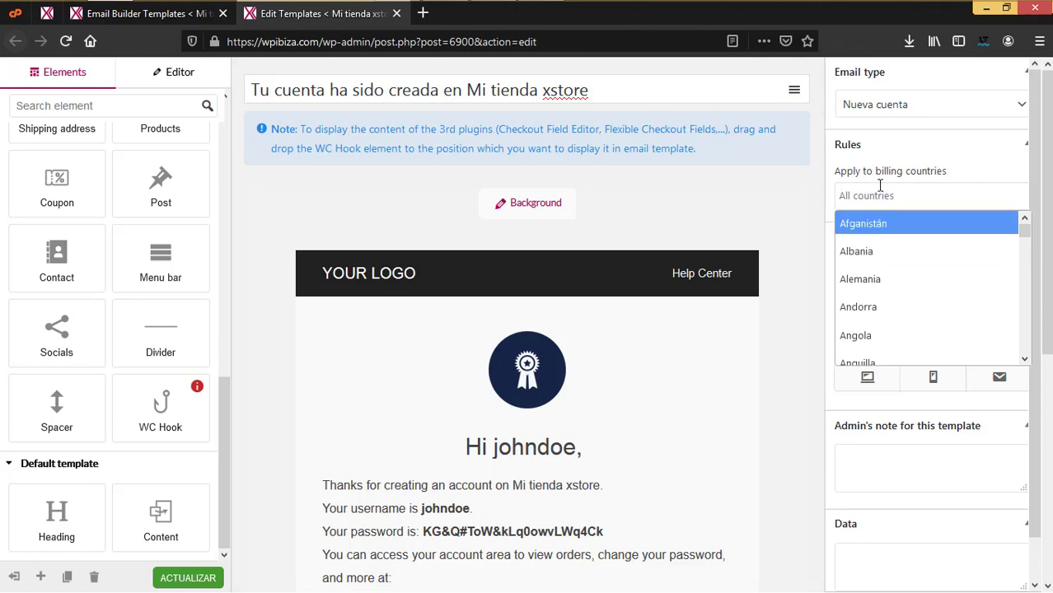
left_click(879, 184)
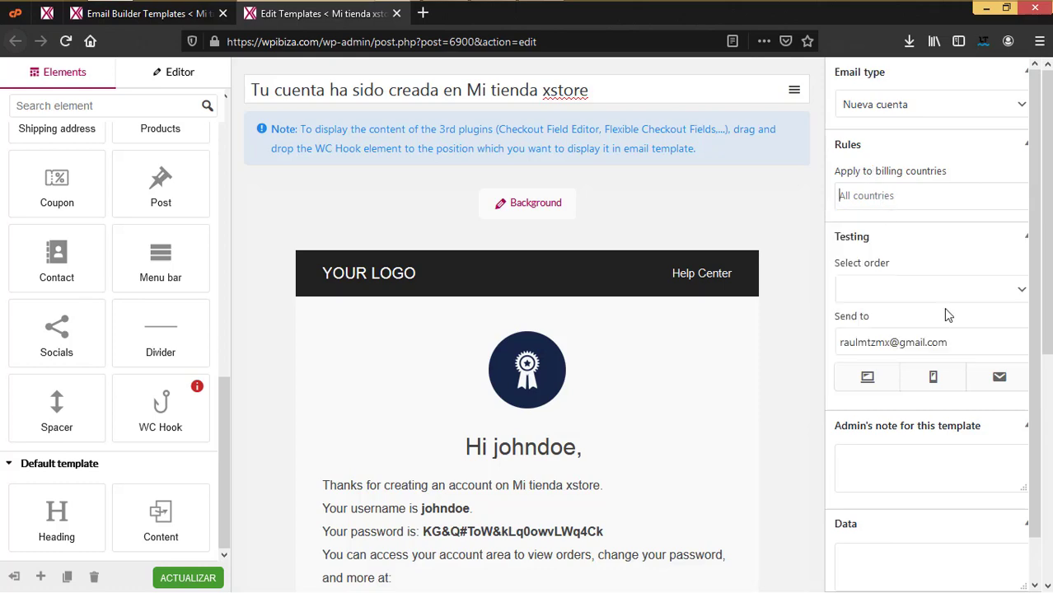
Step: Check the admin's note and Data fields, collapsing the Testing and Admin's note for this template sections
left_click(1027, 236)
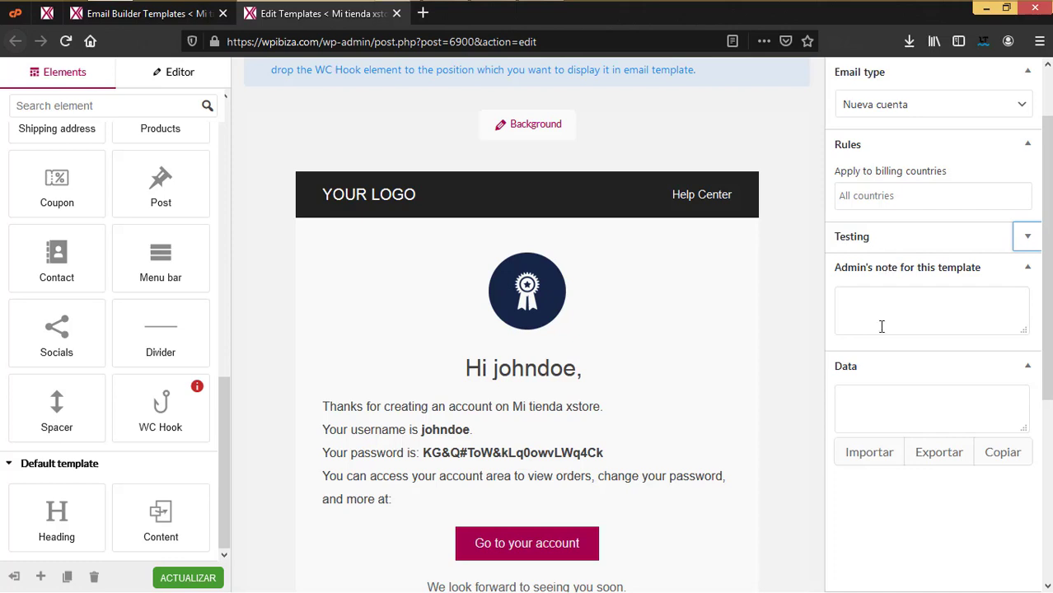
left_click(881, 314)
left_click(876, 426)
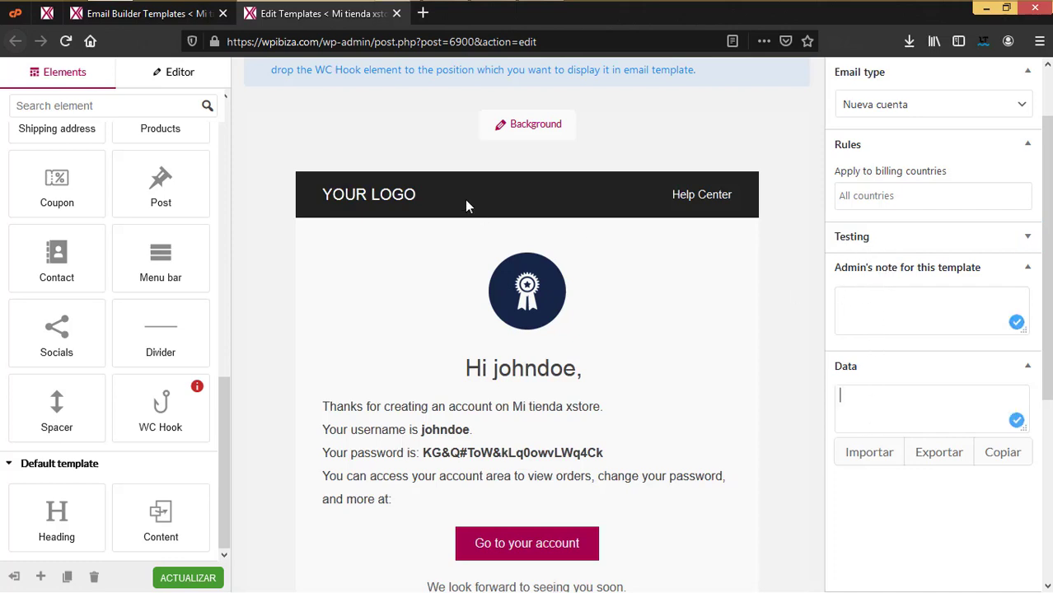
left_click(1021, 267)
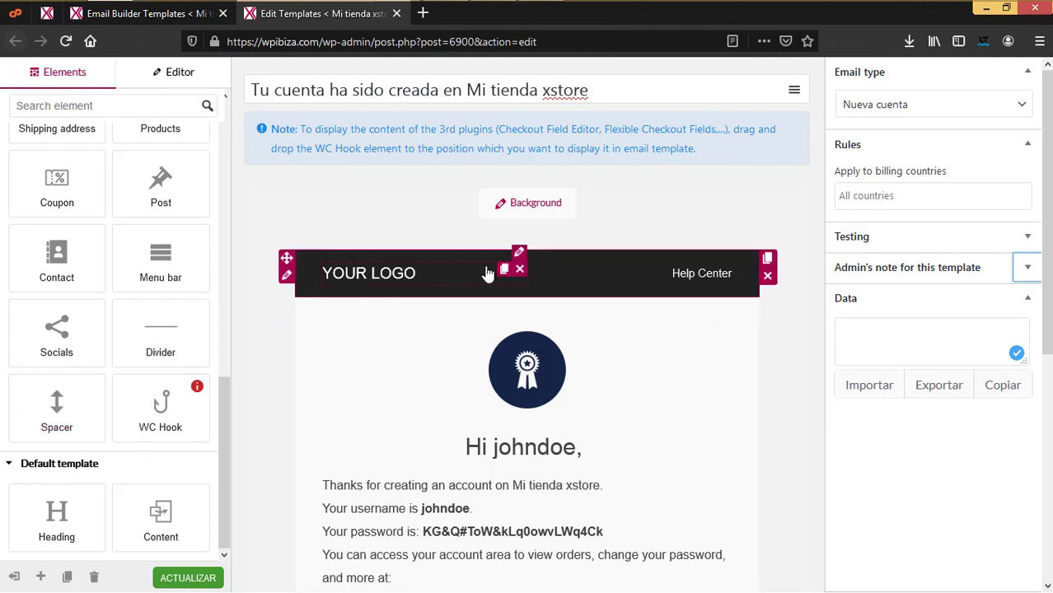
Step: Replace the YOUR LOGO text in the email header with an Image element showing X_STORE_3.png from the media library
left_click(519, 270)
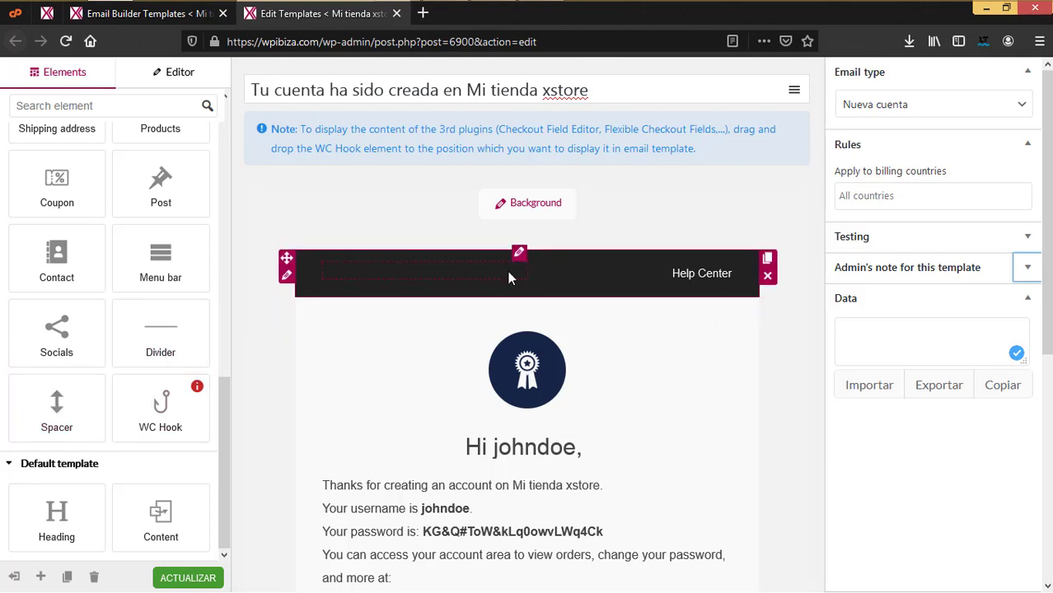
scroll(55, 334, "up", 6)
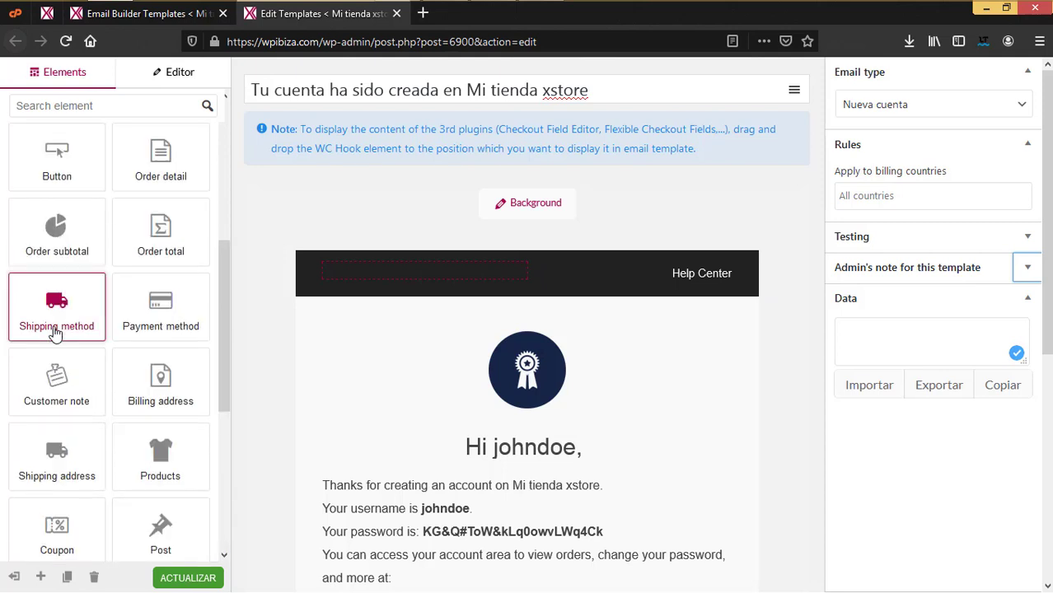
left_click_drag(165, 299, 381, 272)
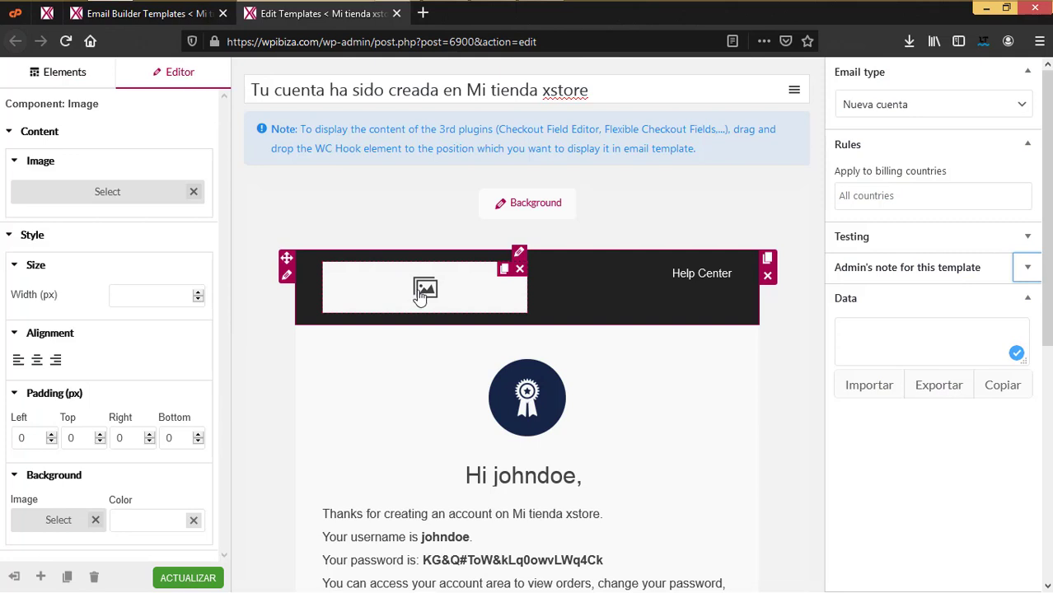
left_click(98, 198)
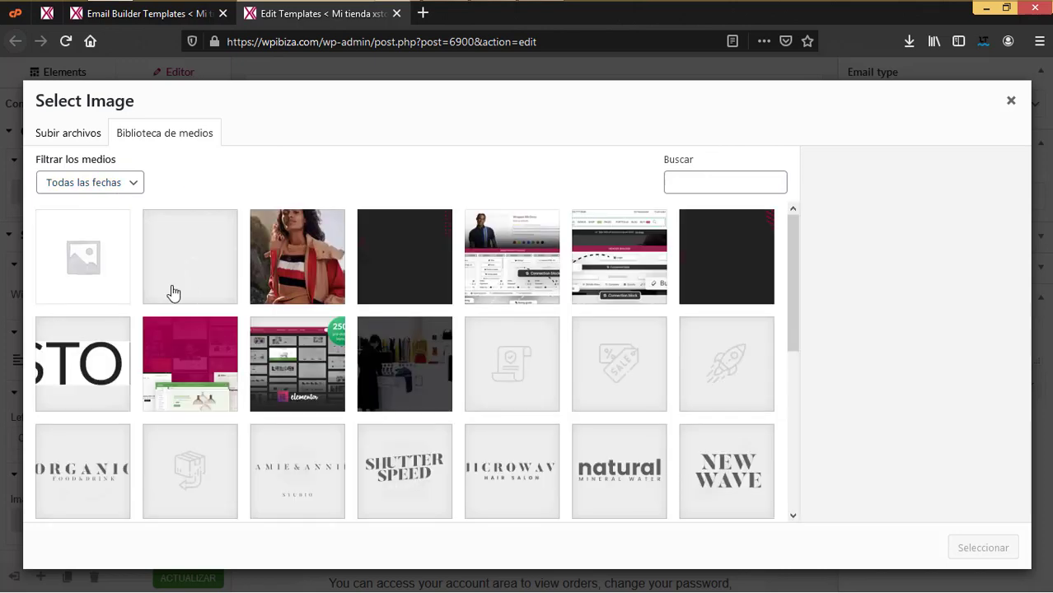
left_click(58, 372)
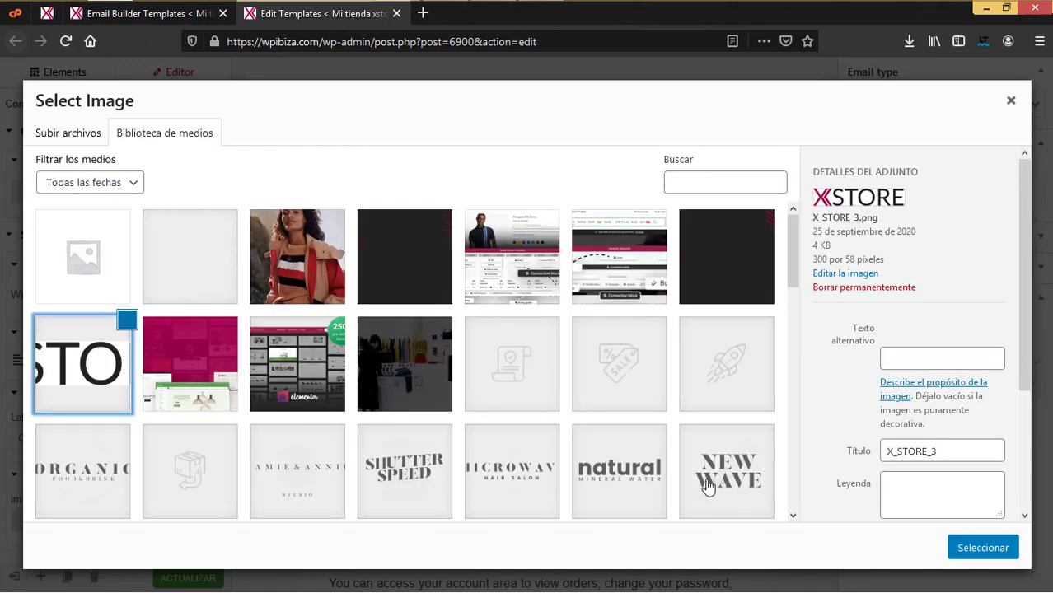
left_click(980, 549)
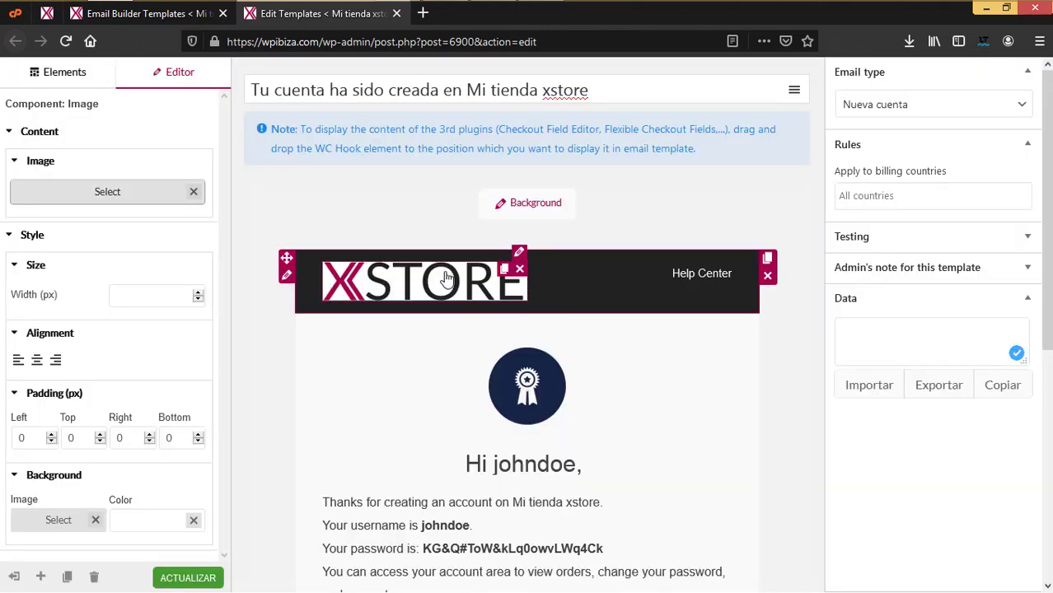
Step: Open the header's Help Center text for editing and look through its text, background, padding and border settings
left_click(694, 280)
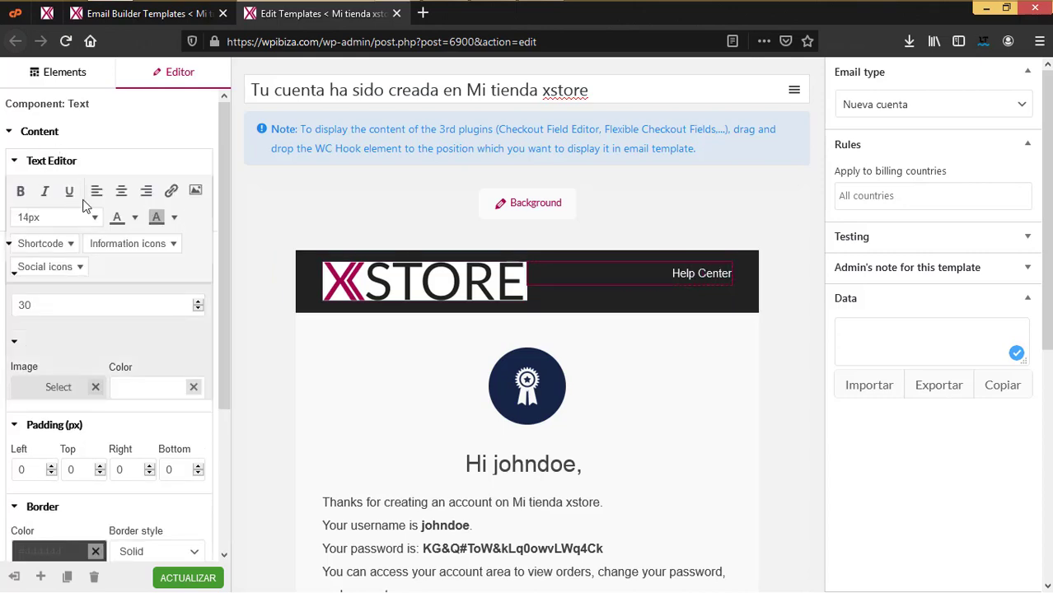
scroll(98, 419, "down", 3)
scroll(99, 416, "down", 5)
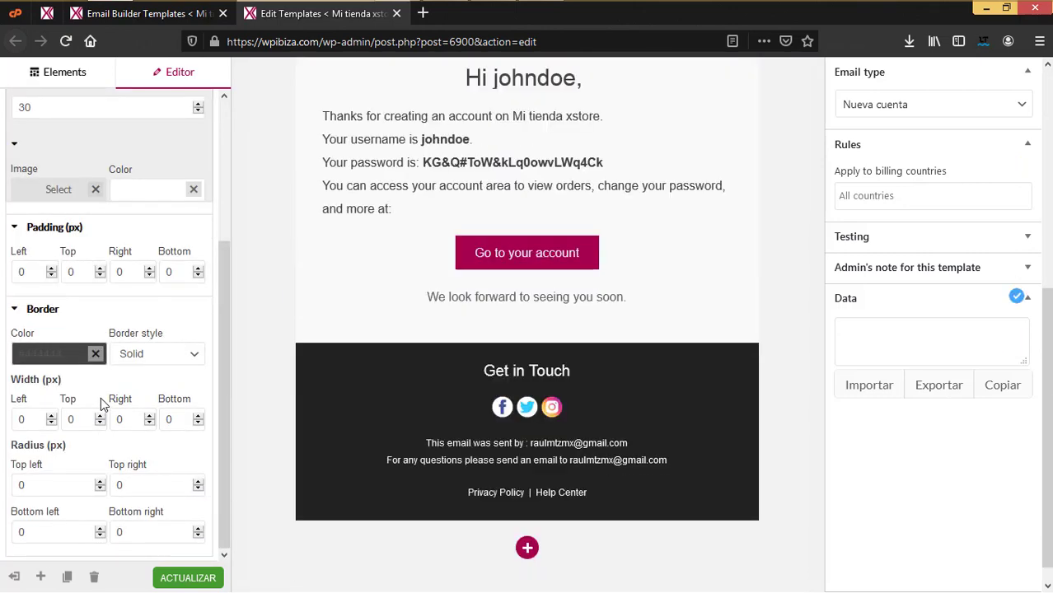
scroll(6, 363, "up", 3)
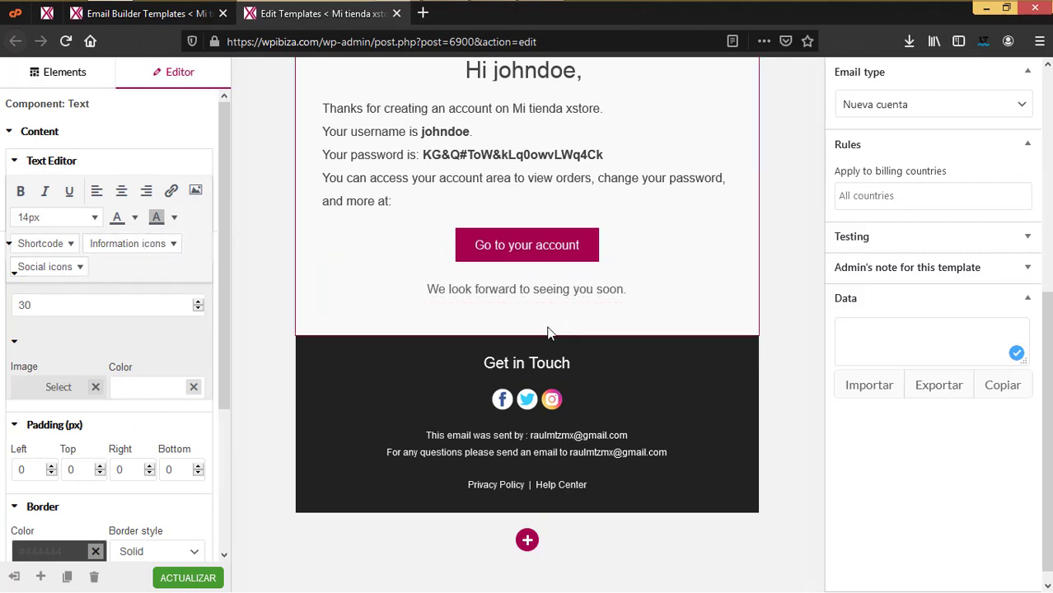
scroll(531, 340, "up", 4)
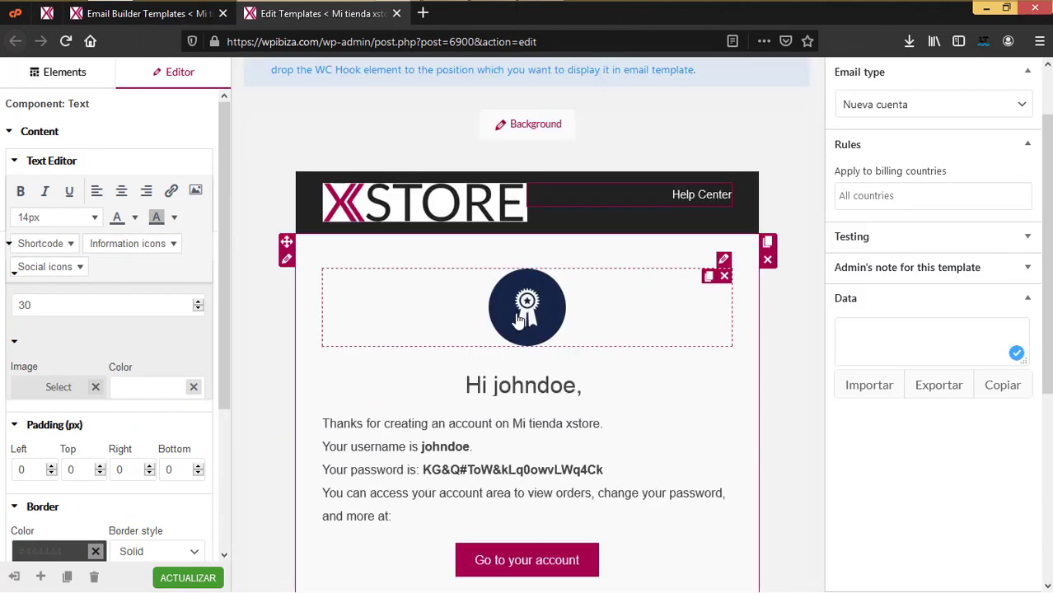
Step: Replace "Hi" with "Hola" before {user_login} in the greeting below the badge image
left_click(519, 320)
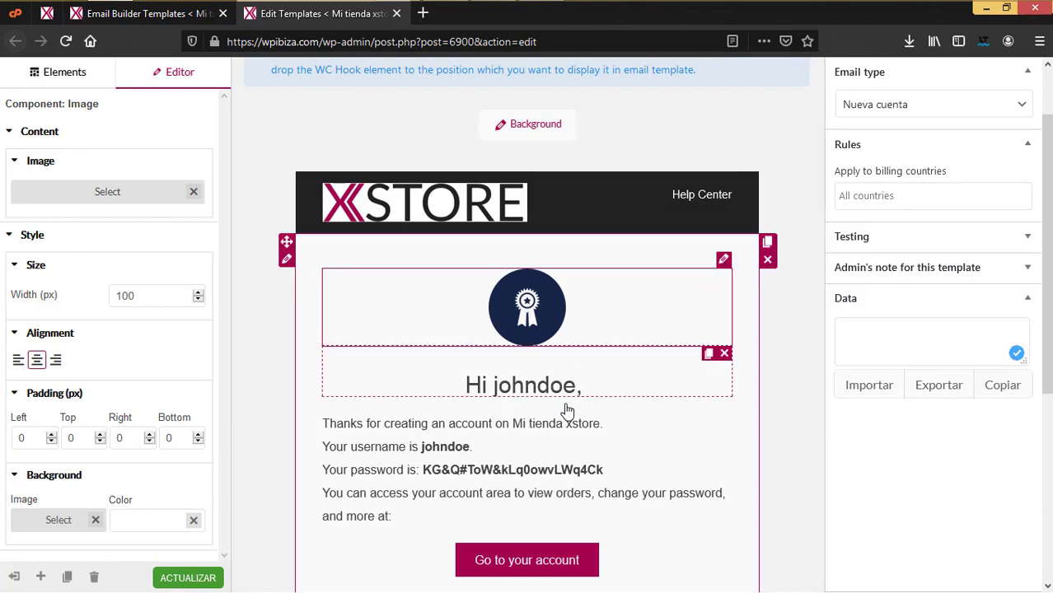
left_click(538, 387)
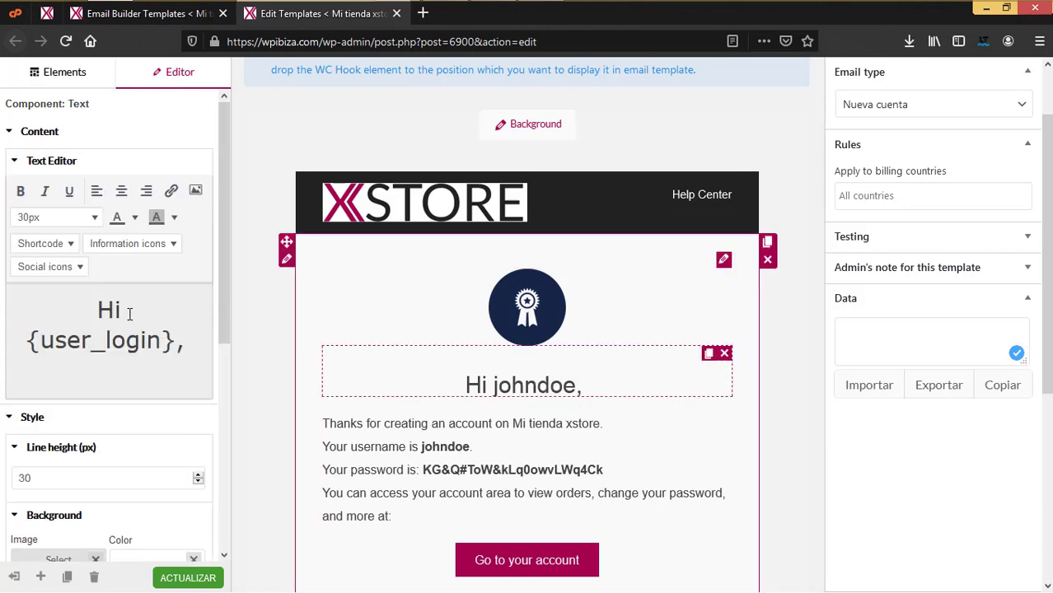
left_click_drag(136, 309, 99, 310)
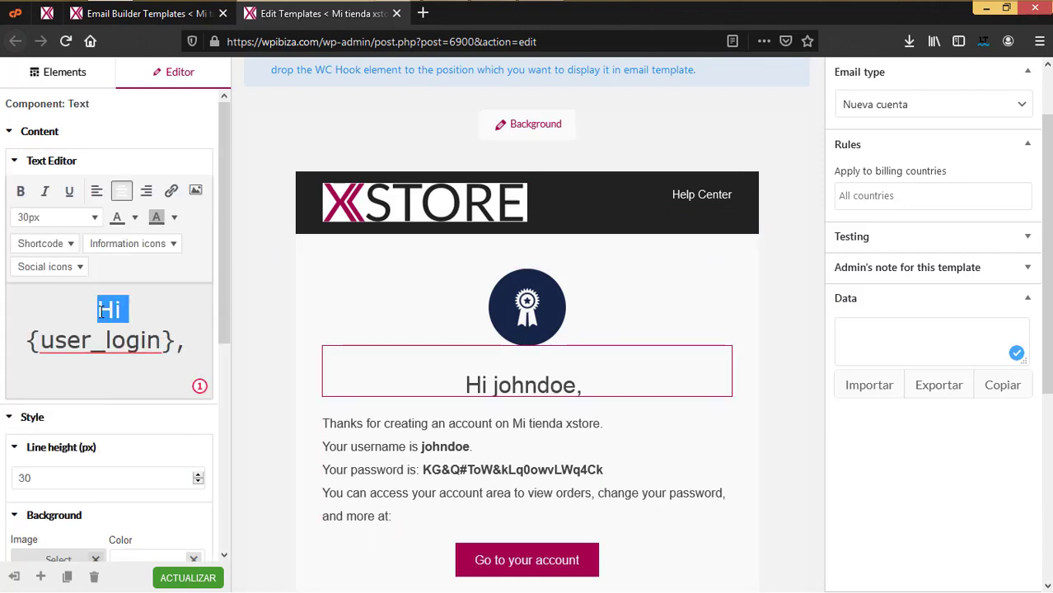
type("Hola")
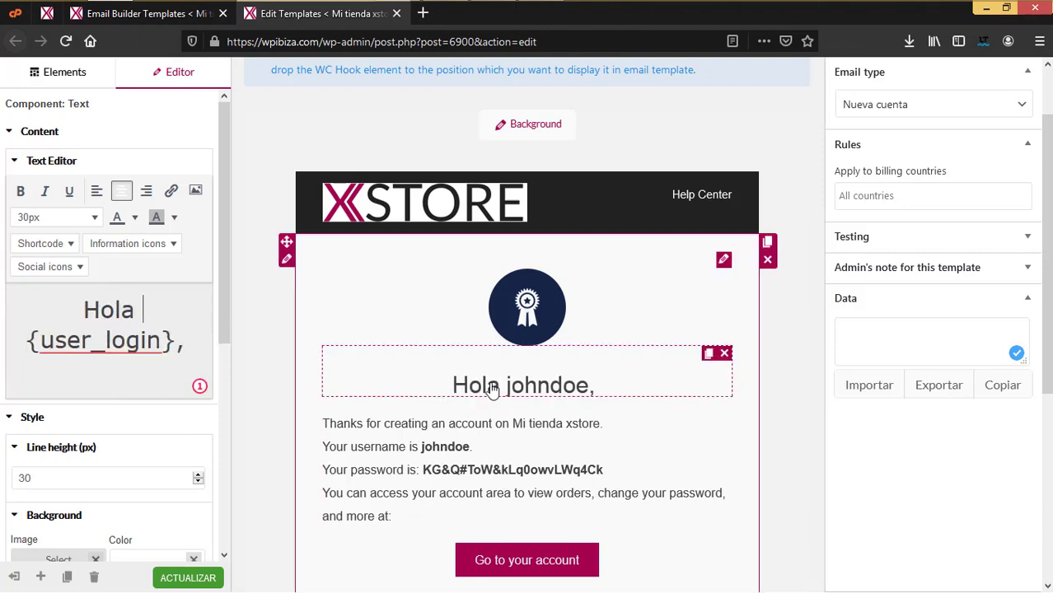
Step: Look through the greeting's line height, background, padding and border settings and the shortcodes available for its {user_login} part
left_click_drag(176, 345, 1, 352)
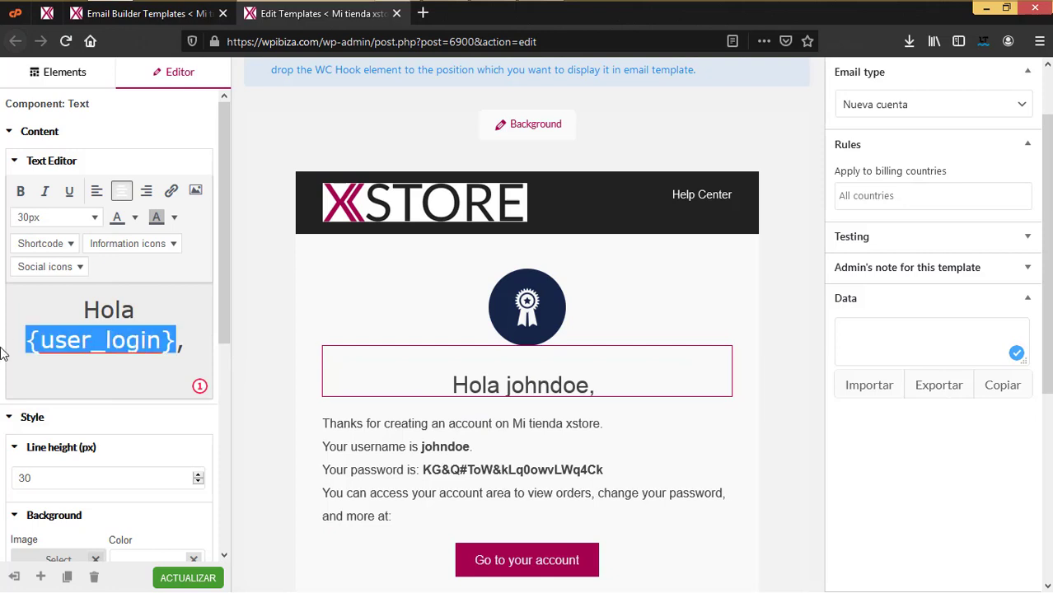
scroll(122, 423, "down", 2)
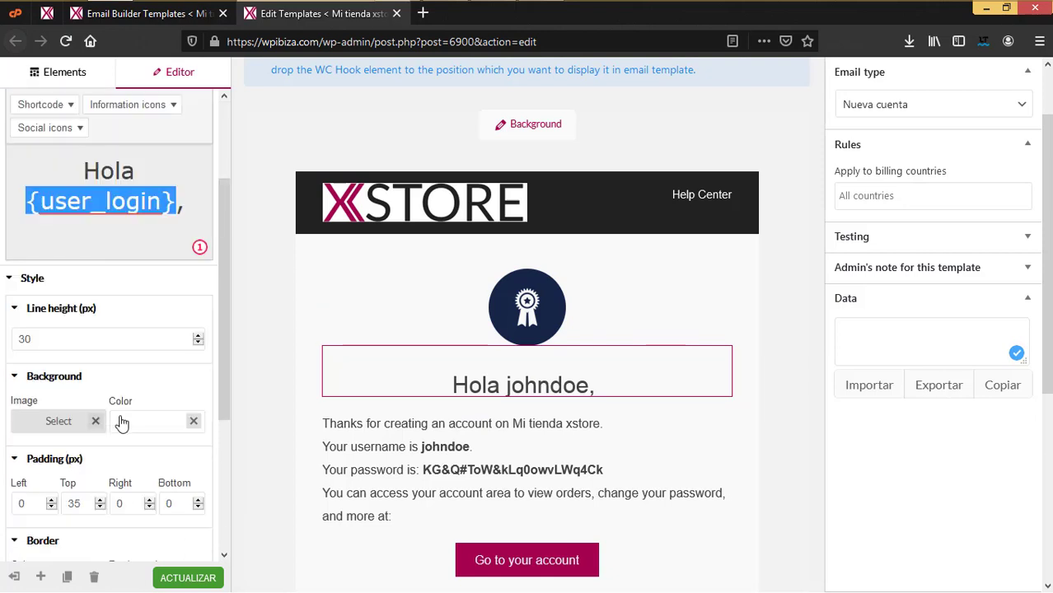
scroll(120, 418, "down", 3)
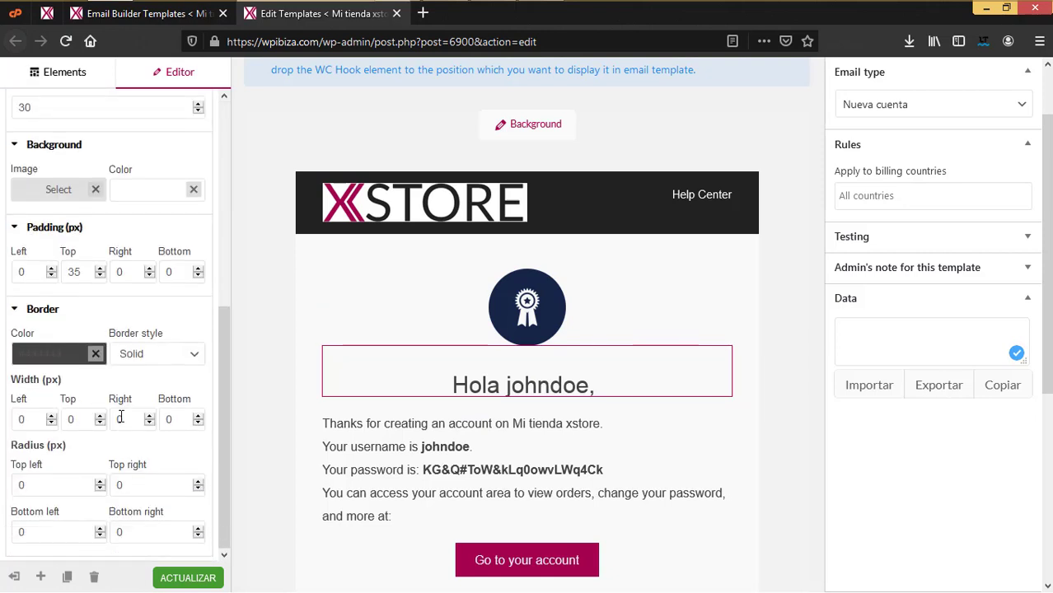
scroll(120, 417, "up", 5)
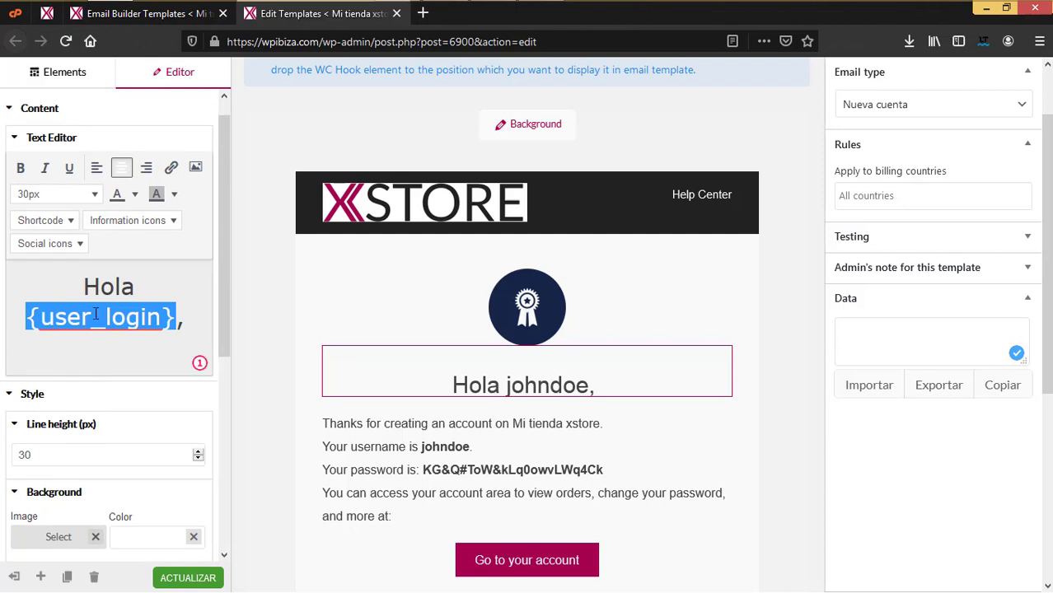
left_click(74, 223)
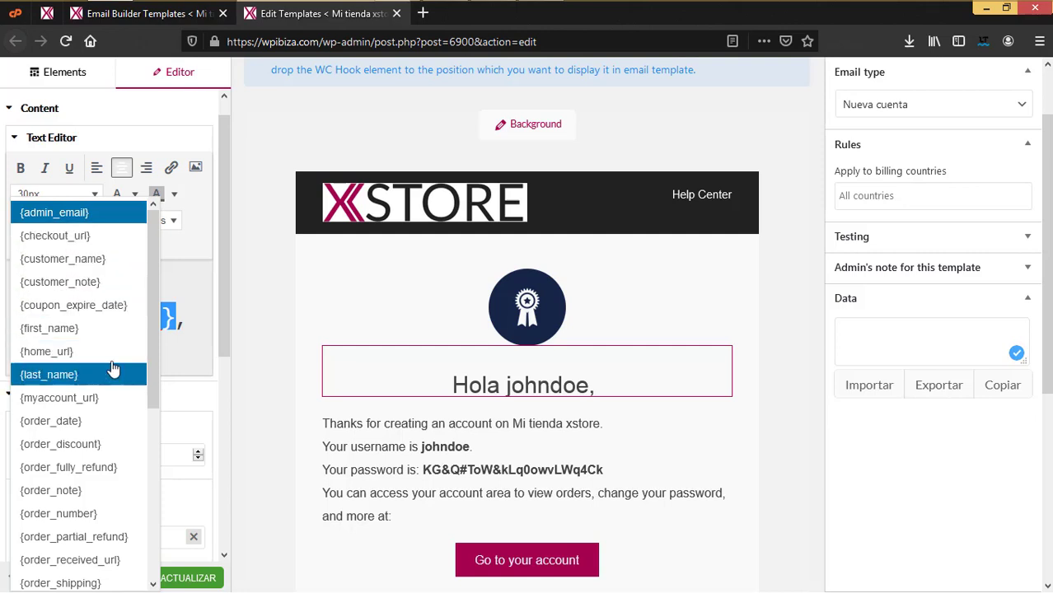
scroll(129, 368, "down", 3)
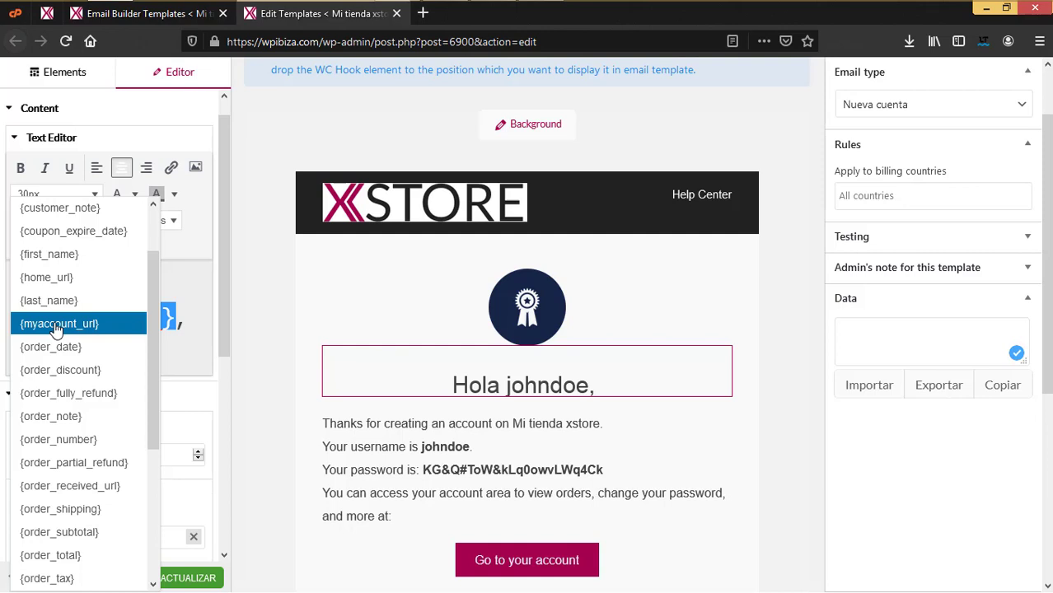
scroll(97, 372, "down", 1)
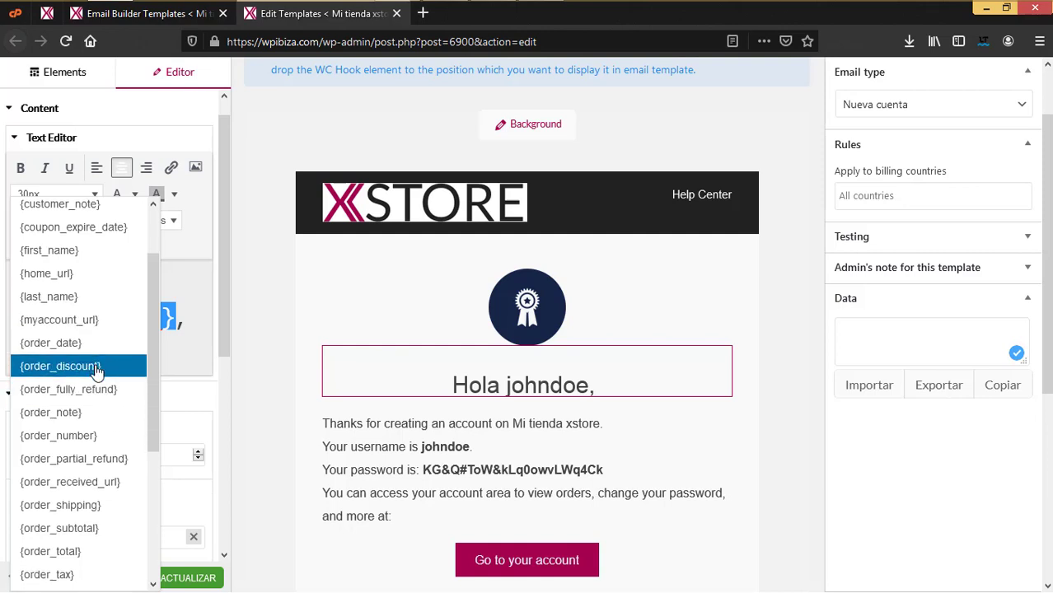
scroll(97, 372, "down", 3)
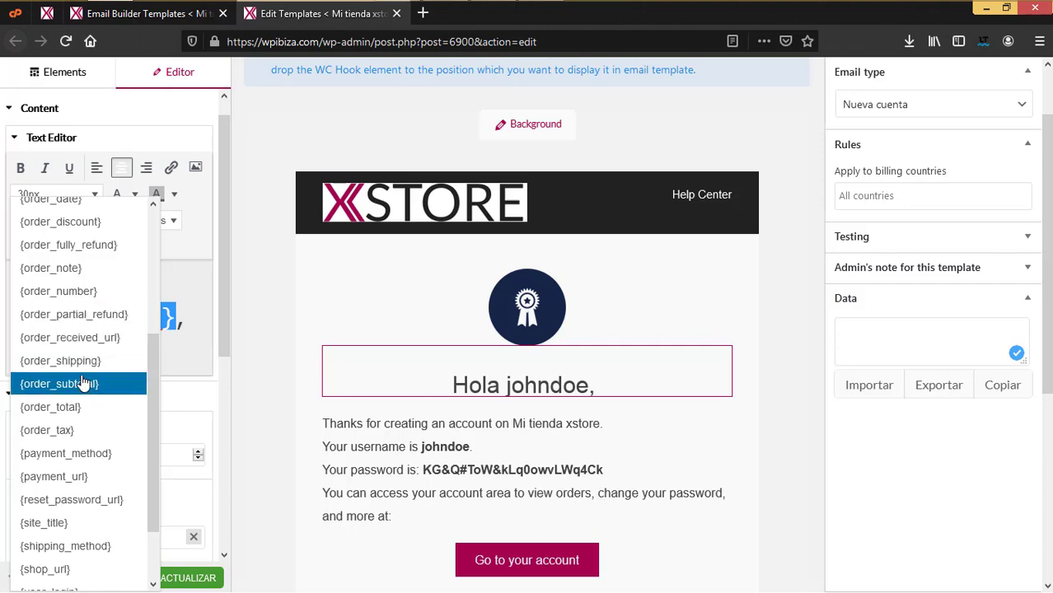
scroll(83, 381, "down", 2)
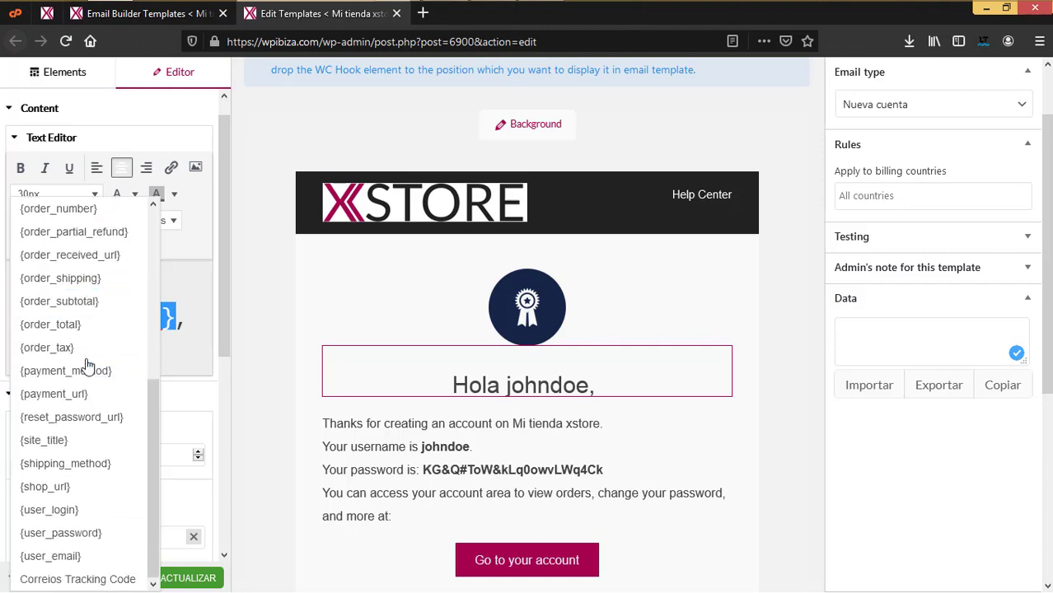
scroll(85, 357, "down", 2)
scroll(86, 357, "down", 3)
scroll(86, 357, "up", 5)
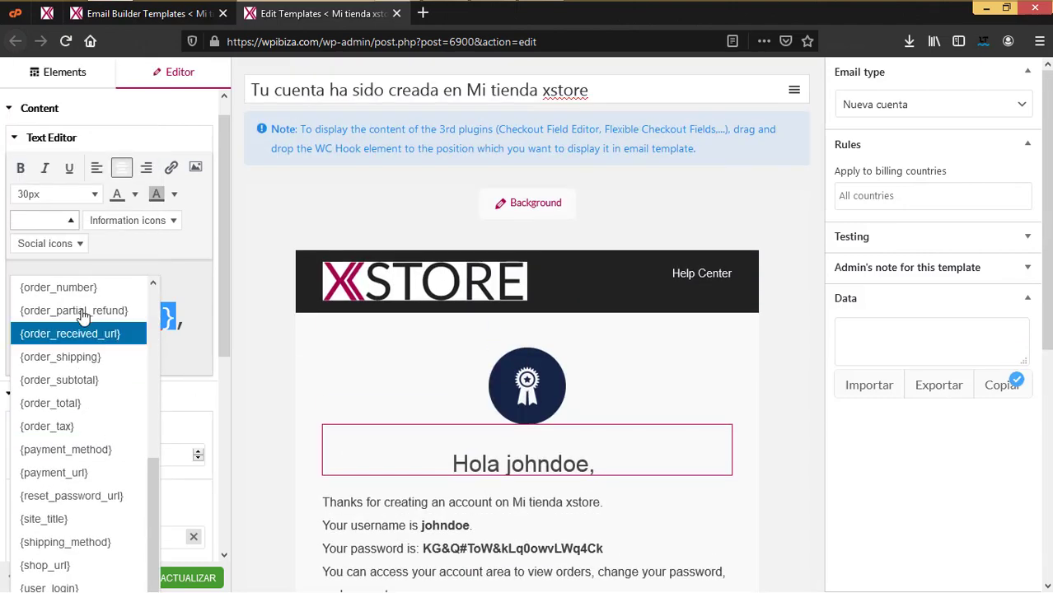
left_click(198, 330)
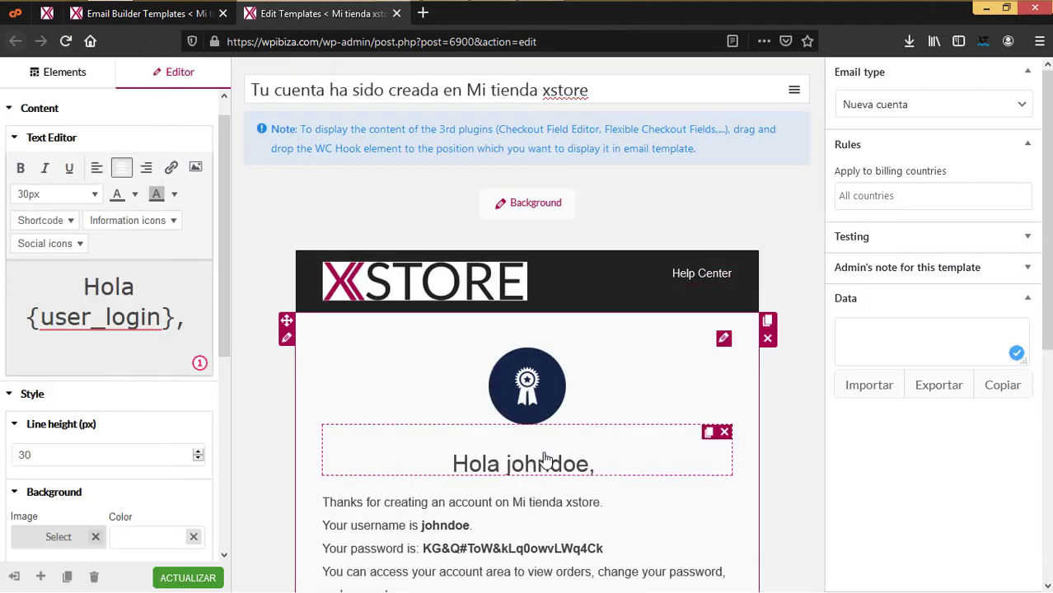
Step: Translate the start of the body text's thank-you line as "Gracias por crear una cuenta en", keeping the {site_title} shortcode
scroll(599, 455, "down", 2)
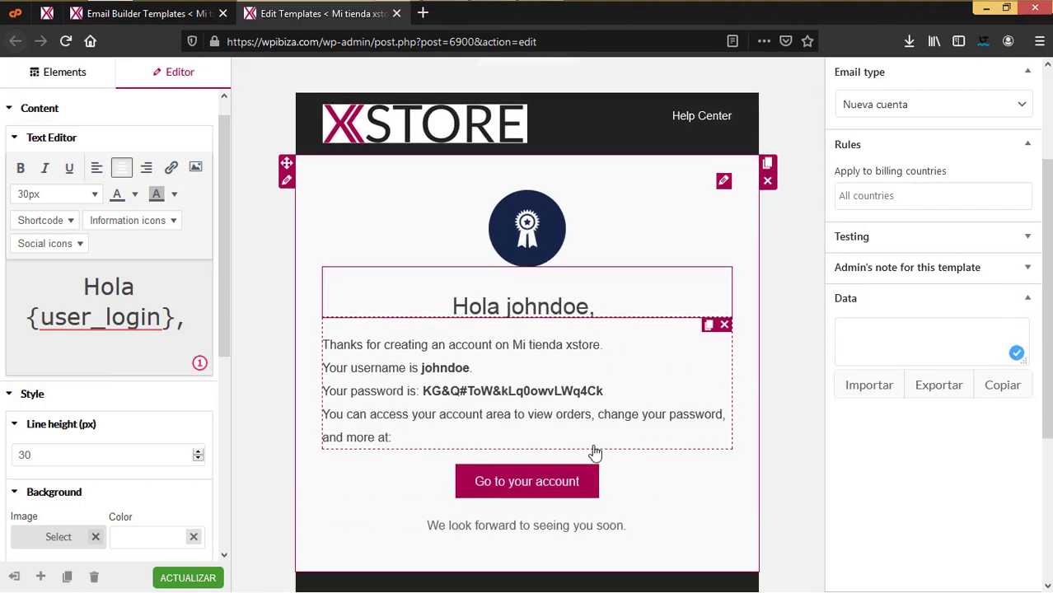
left_click(536, 360)
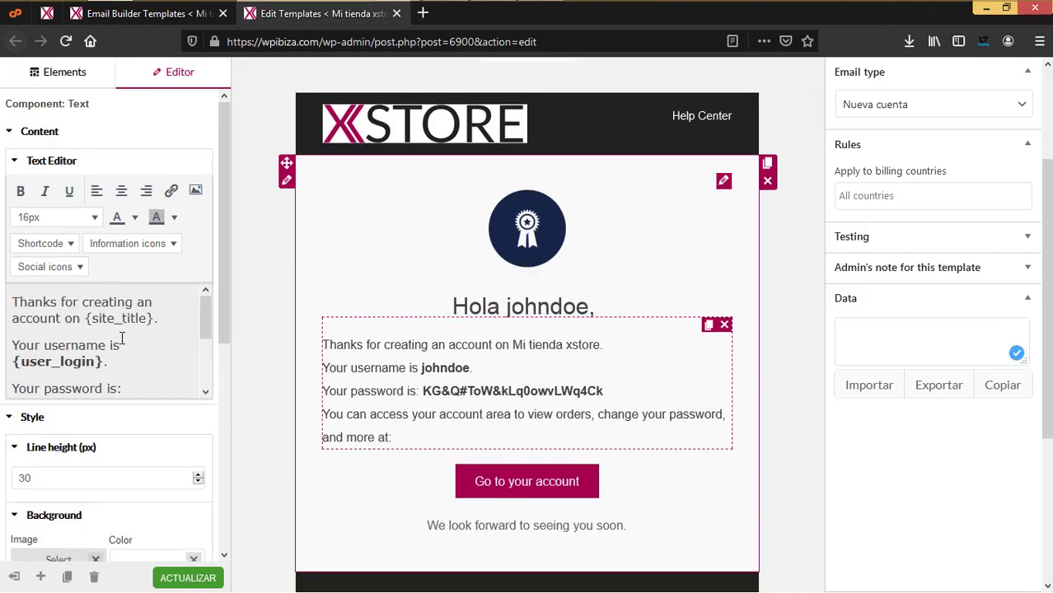
left_click_drag(80, 318, 4, 300)
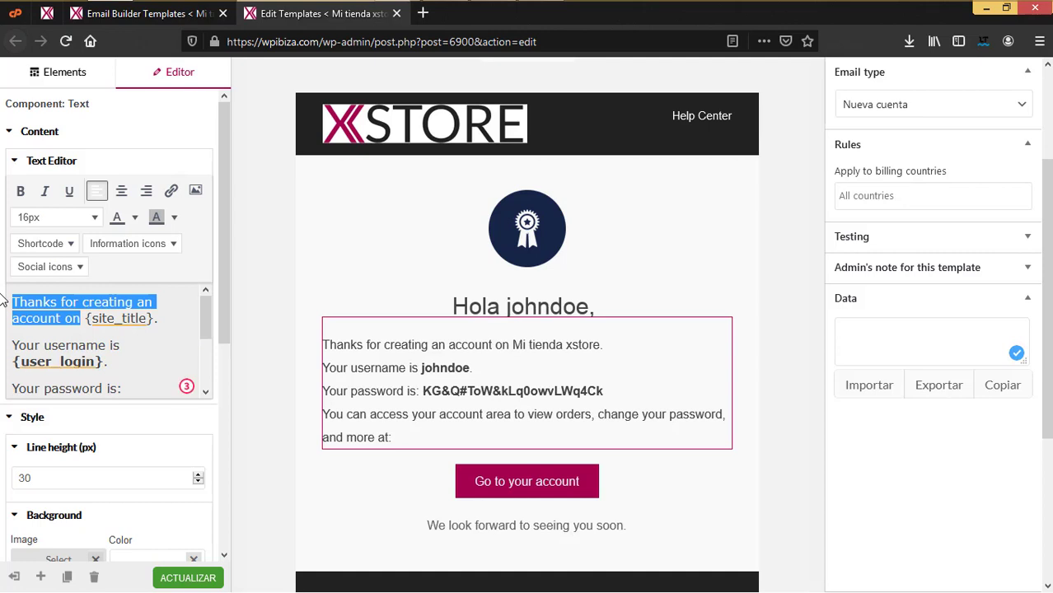
type("Gracias ")
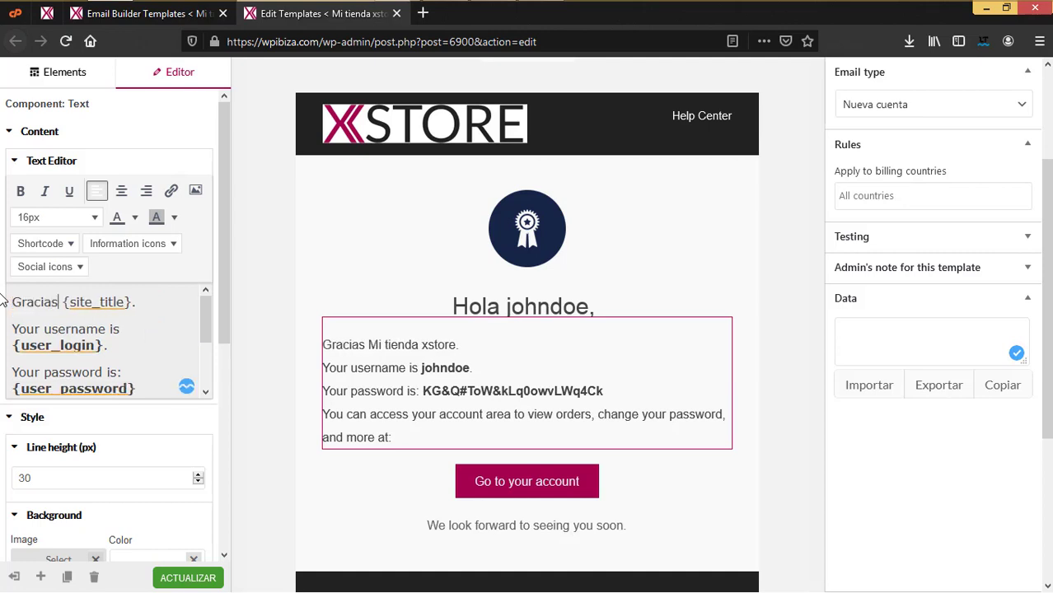
type("por crear una")
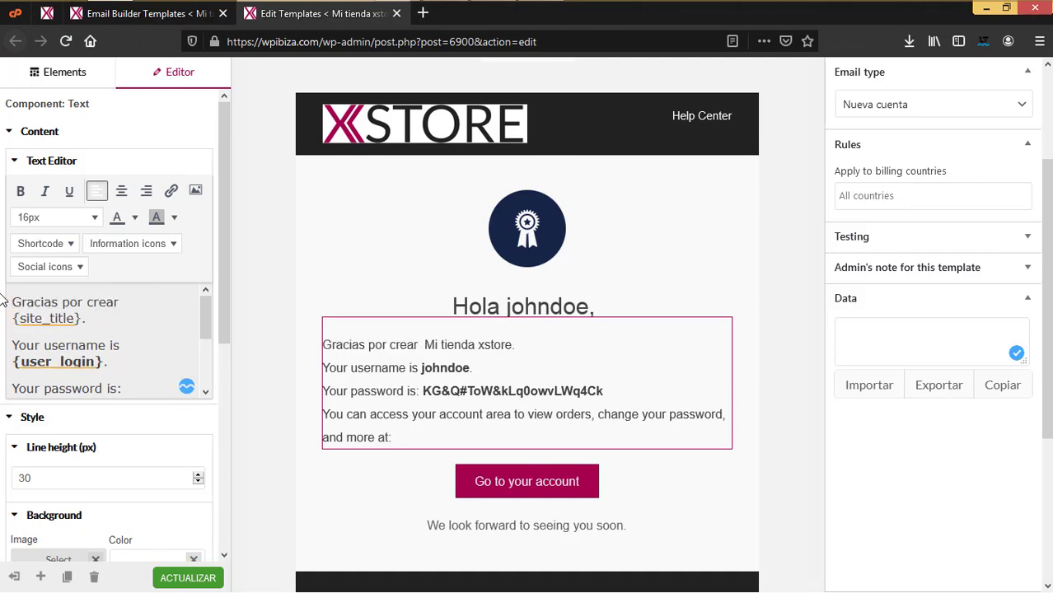
type(" cuenta en")
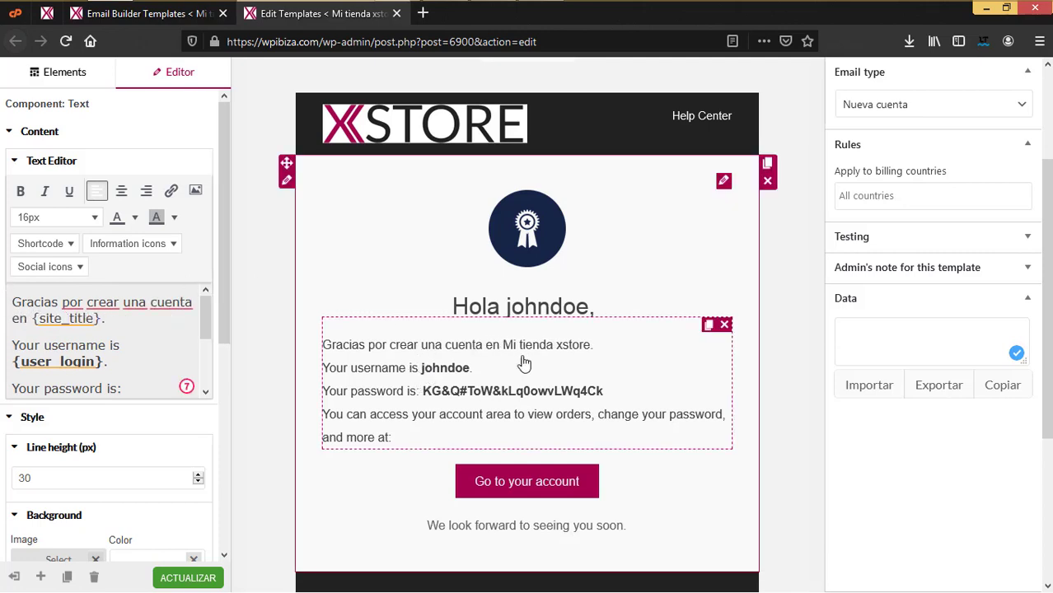
Step: Replace "Your username is" with "Tu nombre de usuario es:" before the {user_login} shortcode in the body text
left_click_drag(34, 319, 6, 356)
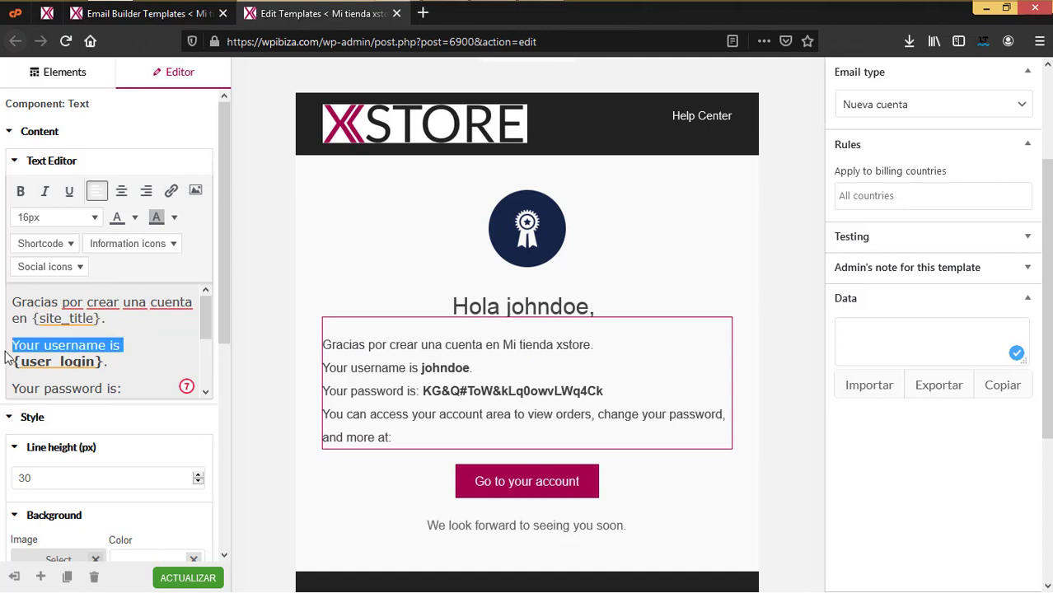
type("Tu nombre de ")
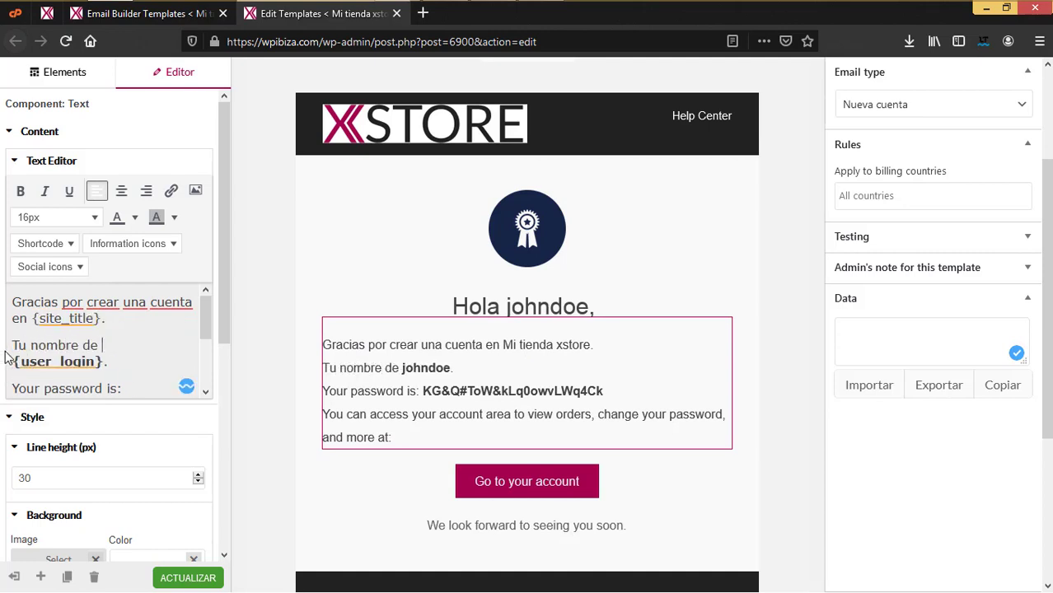
type("usuario es")
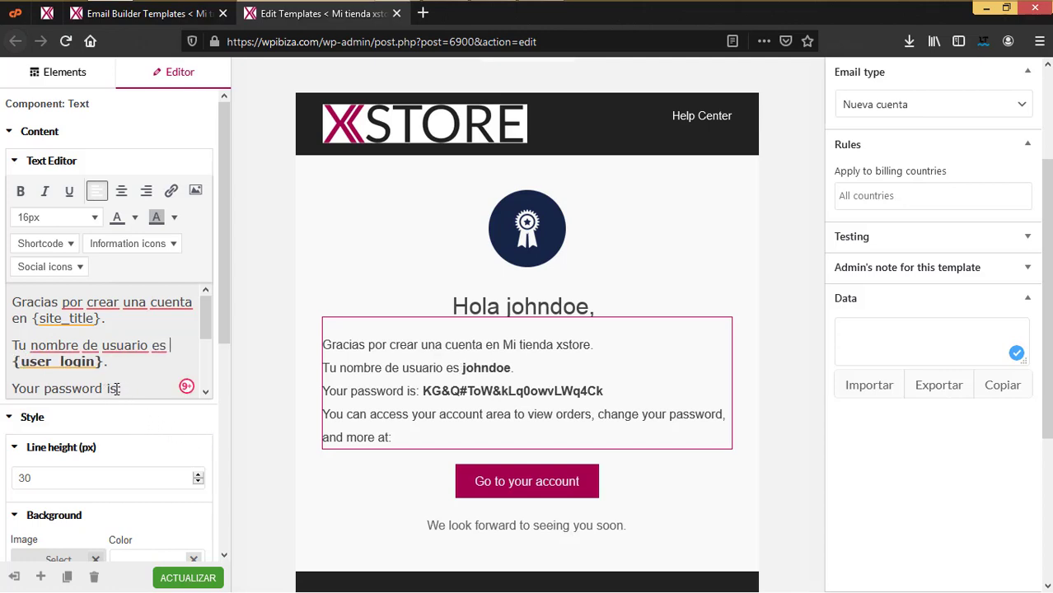
left_click_drag(116, 389, 5, 391)
left_click(178, 345)
type(":")
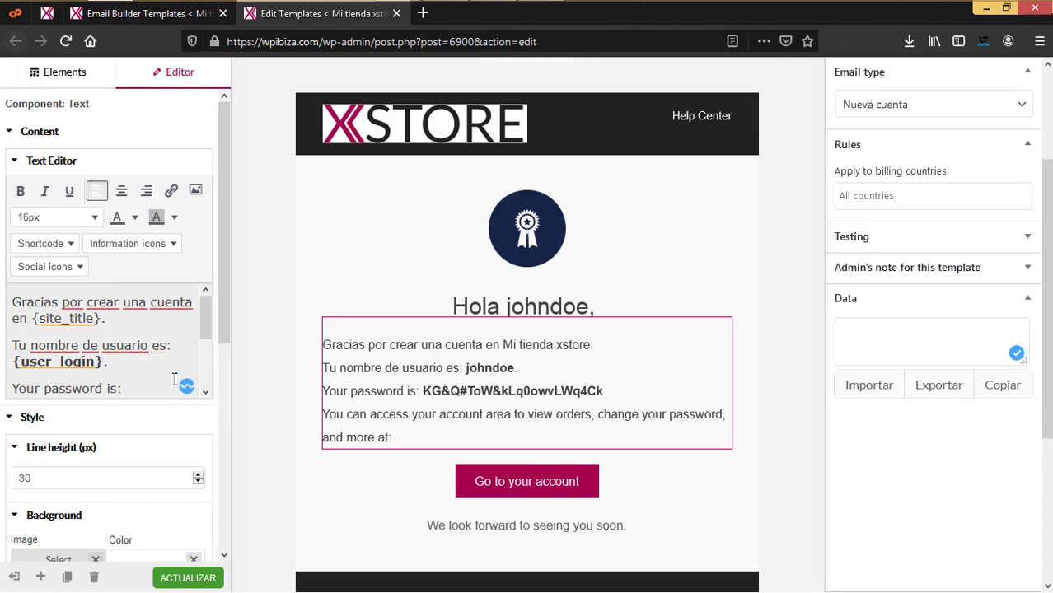
Step: Replace "Your password is" with "Tu contraseña es" before the {user_password} shortcode in the body text
left_click_drag(119, 390, 5, 387)
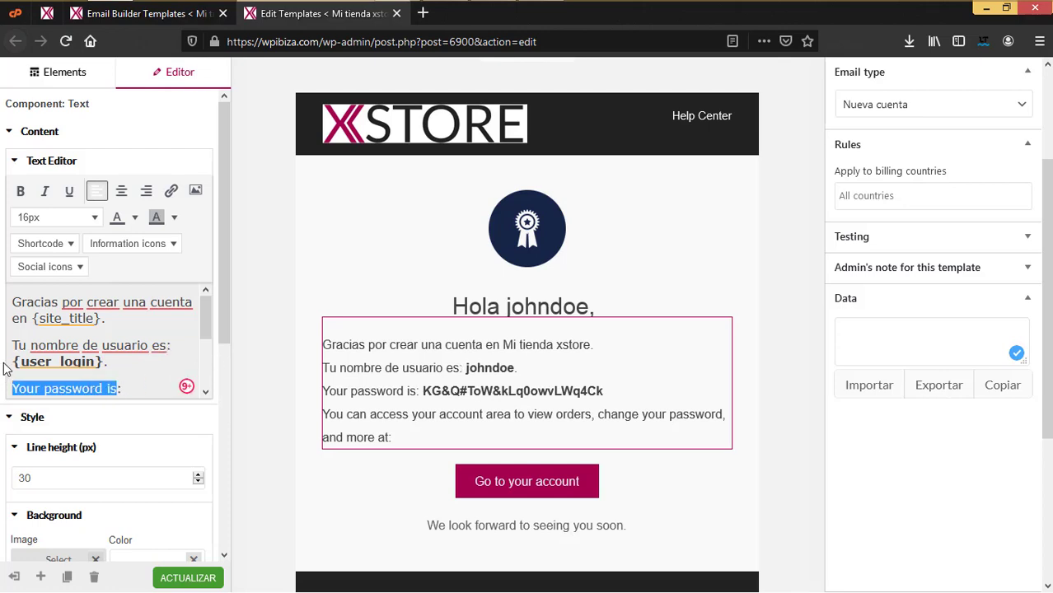
type("Ti")
key("BackSpace")
type("u co")
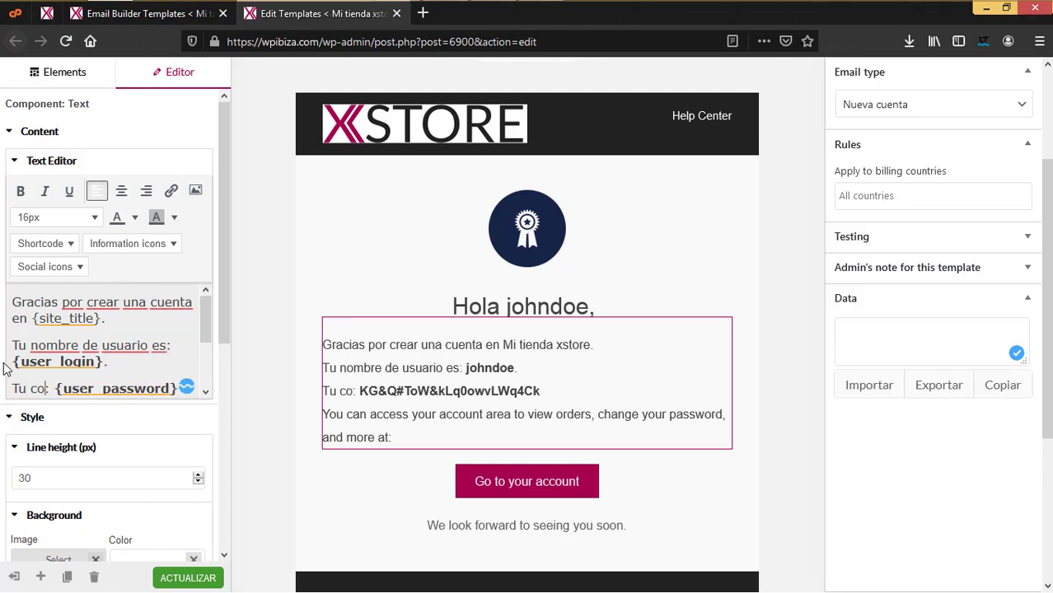
type("ntraseña es:")
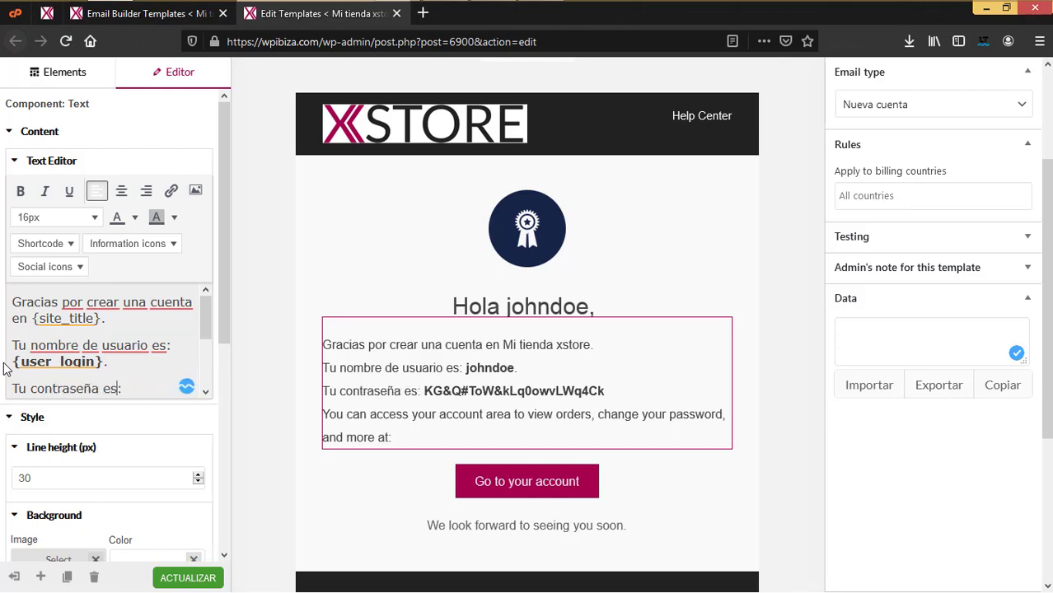
Step: Replace the body text's last sentence with "Ahora puedes entrar a tu cuenta ver tus pedidos, cambiar tu contraseña y mas", keeping its colon
left_click_drag(208, 334, 216, 382)
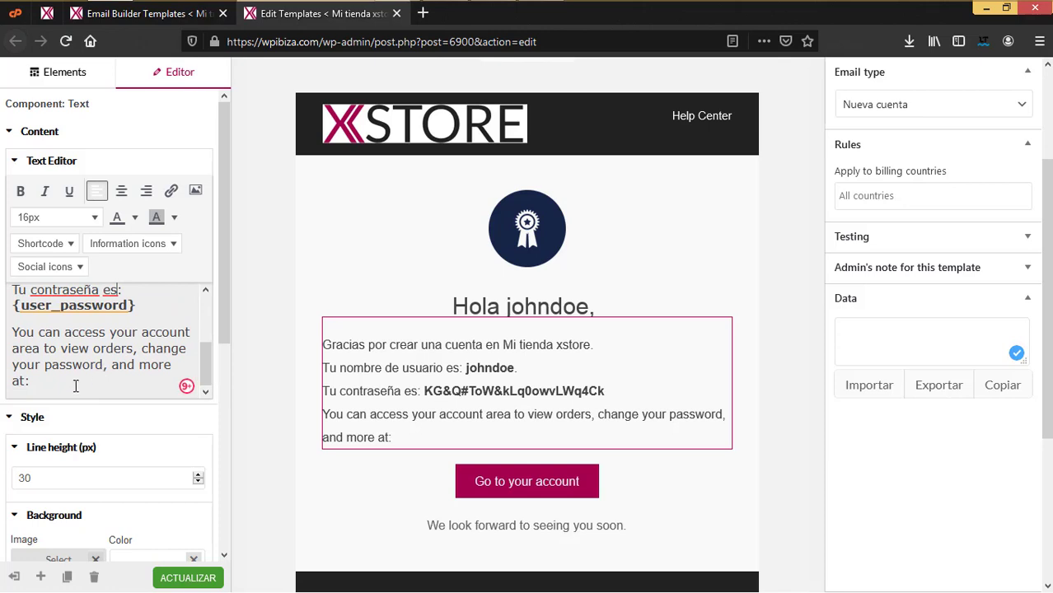
left_click(45, 381)
left_click_drag(25, 381, 15, 329)
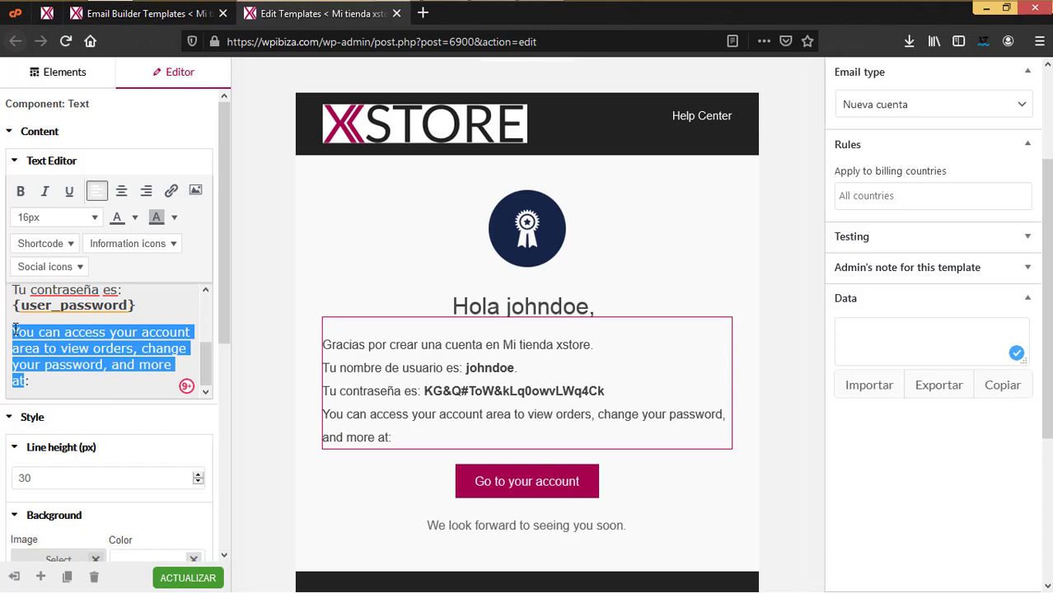
type("Ahora puede")
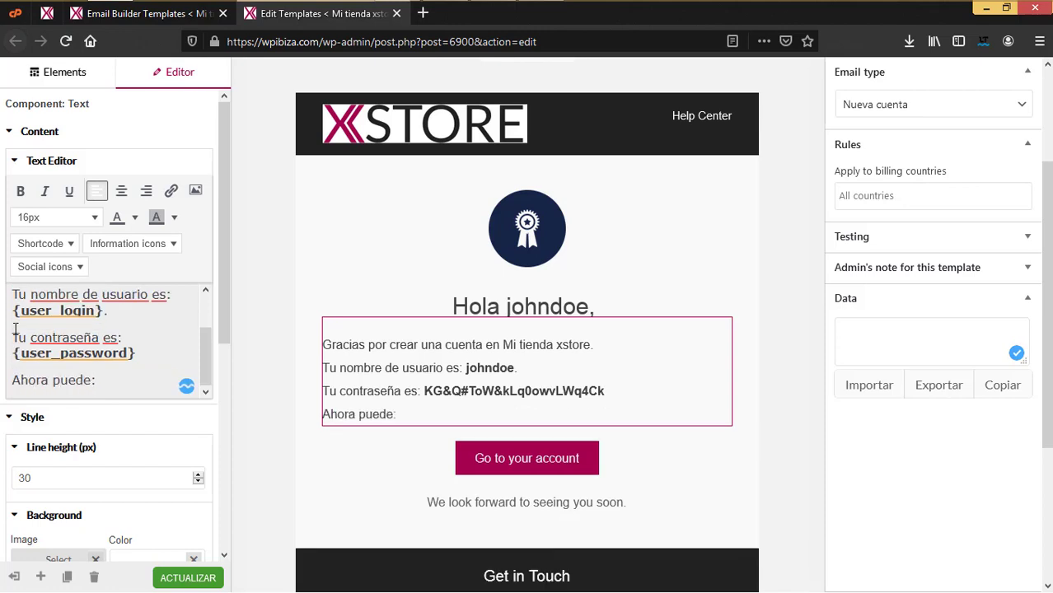
type("s entrar a t")
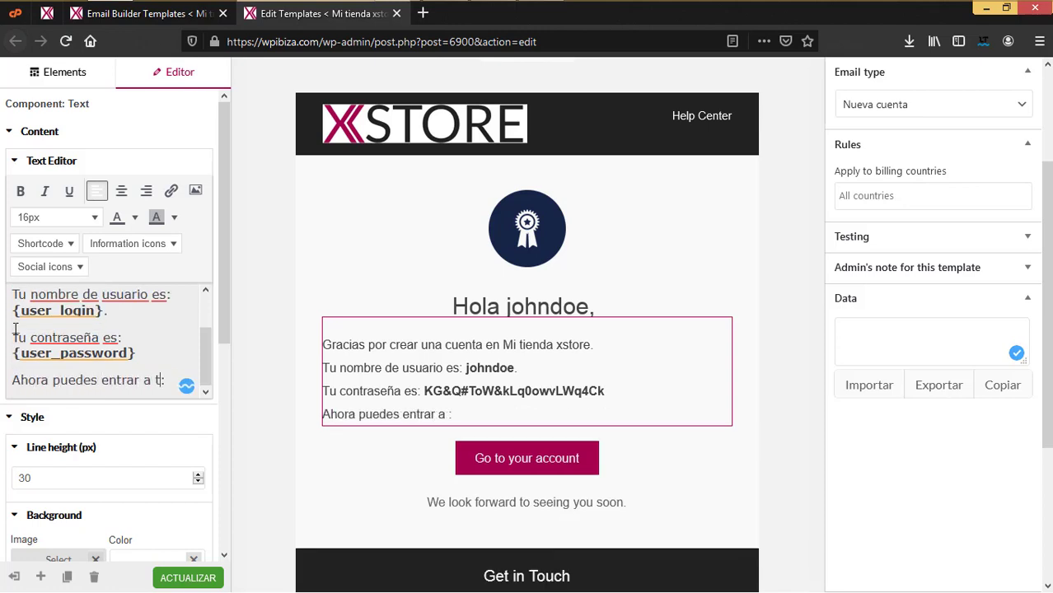
type("u cuenta ")
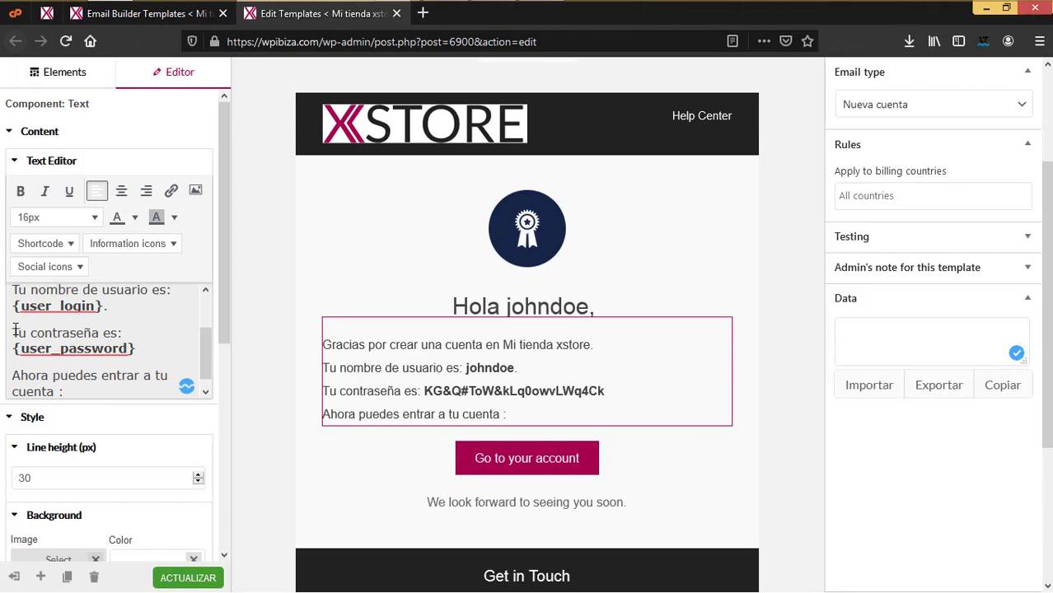
type("ver tus pedidos")
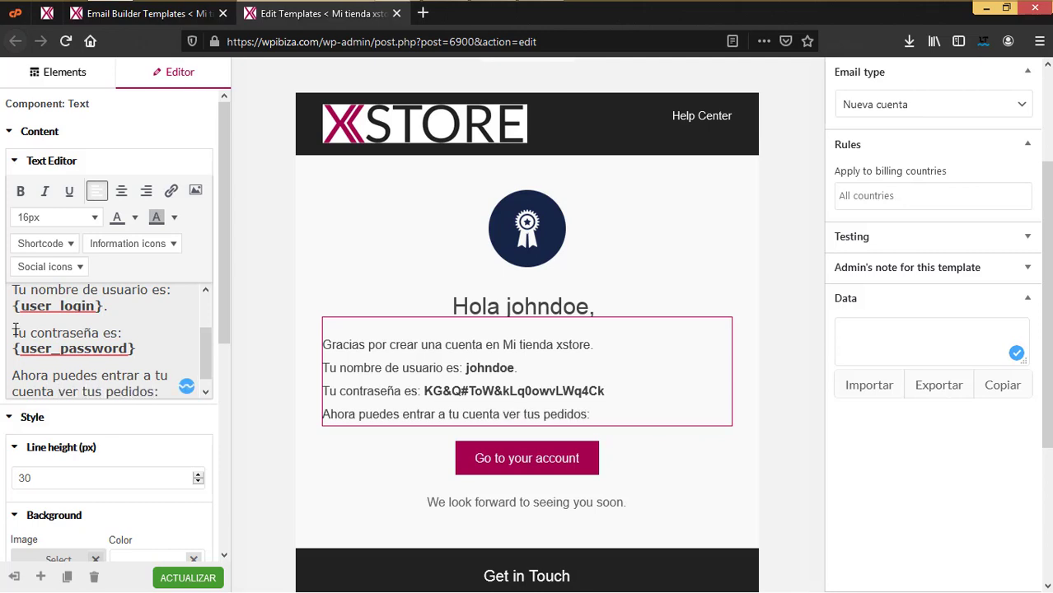
type(", cambiar t")
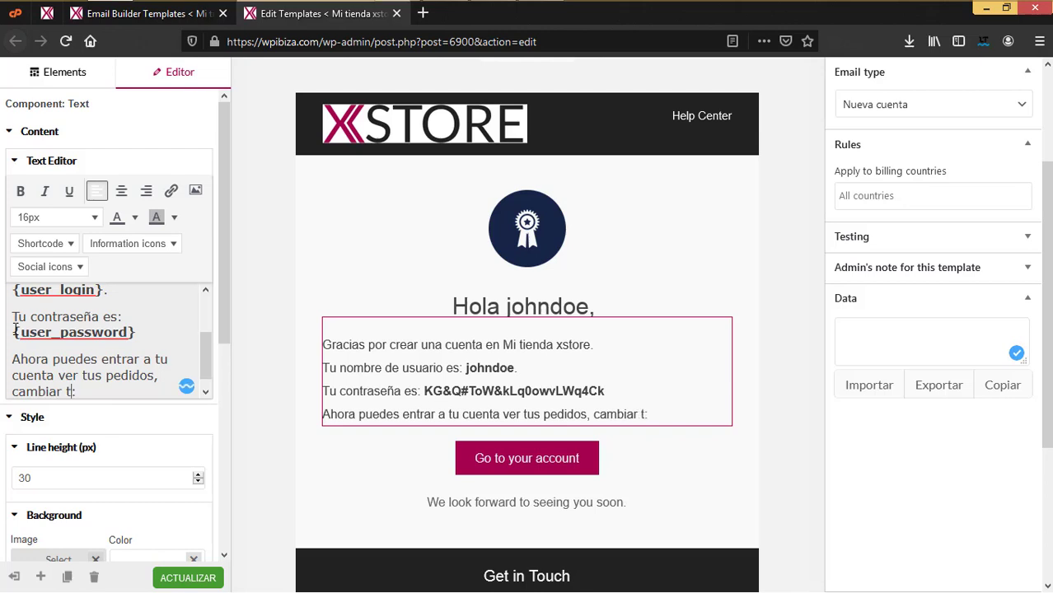
type("u contrase")
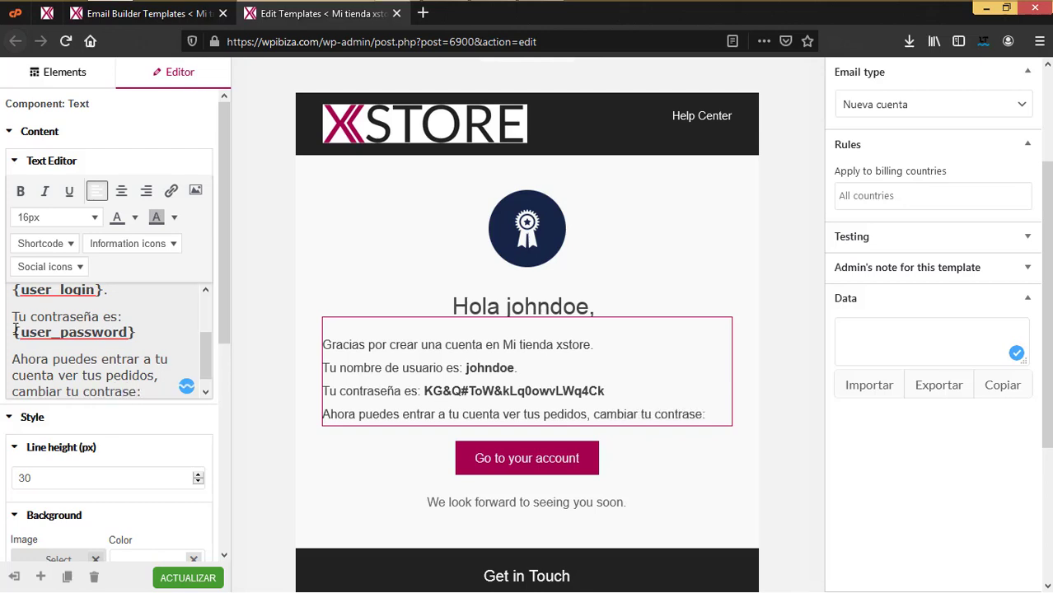
type("ña y mas")
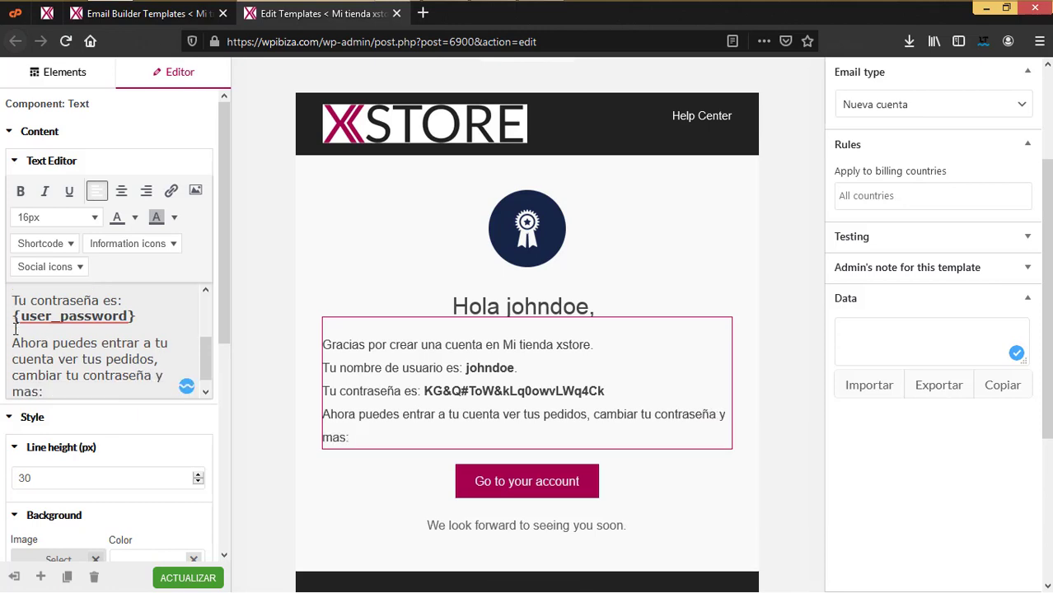
Step: Change the account button's text to "Ir a mi cuenta"
scroll(568, 412, "down", 2)
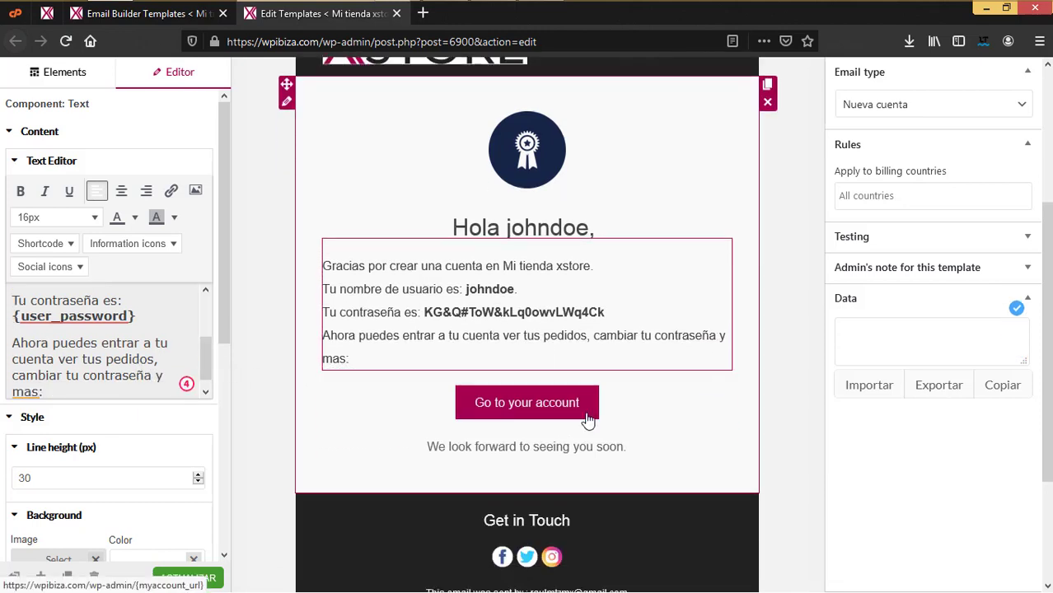
left_click(611, 406)
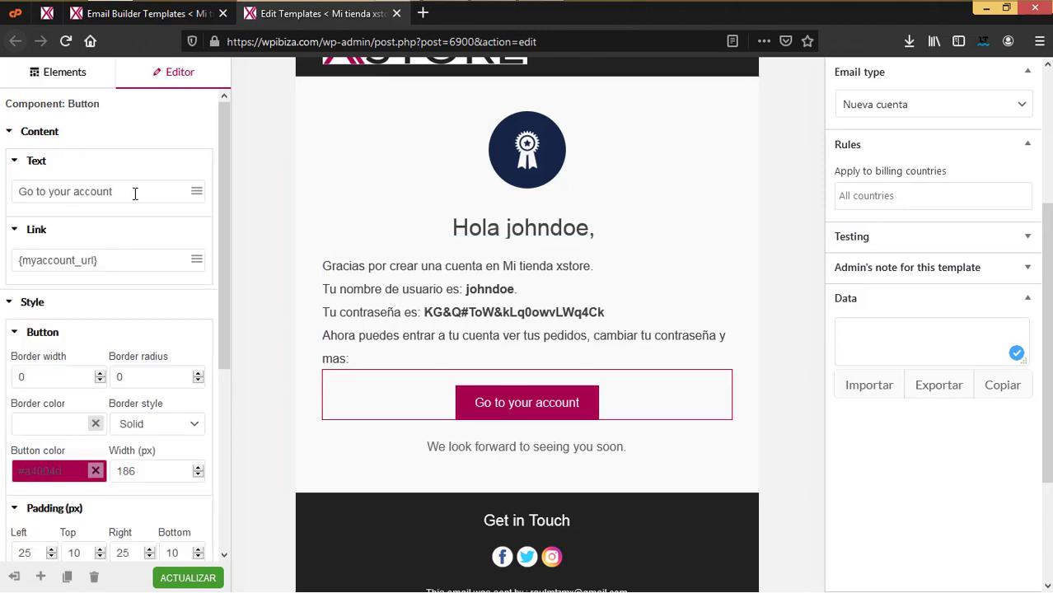
left_click_drag(134, 193, 2, 194)
type("Ir")
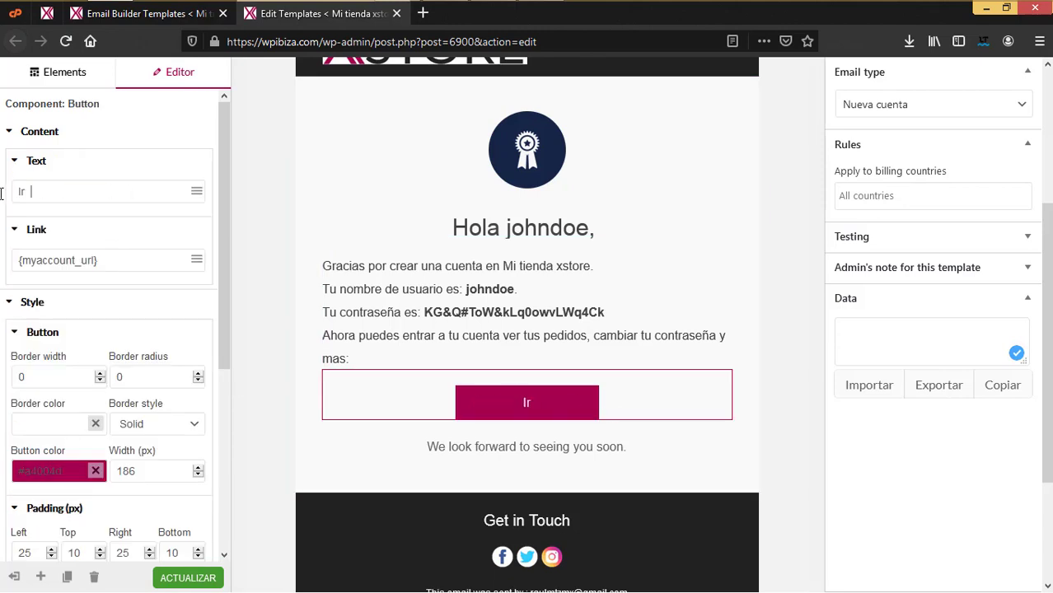
type("  a mi cuenta")
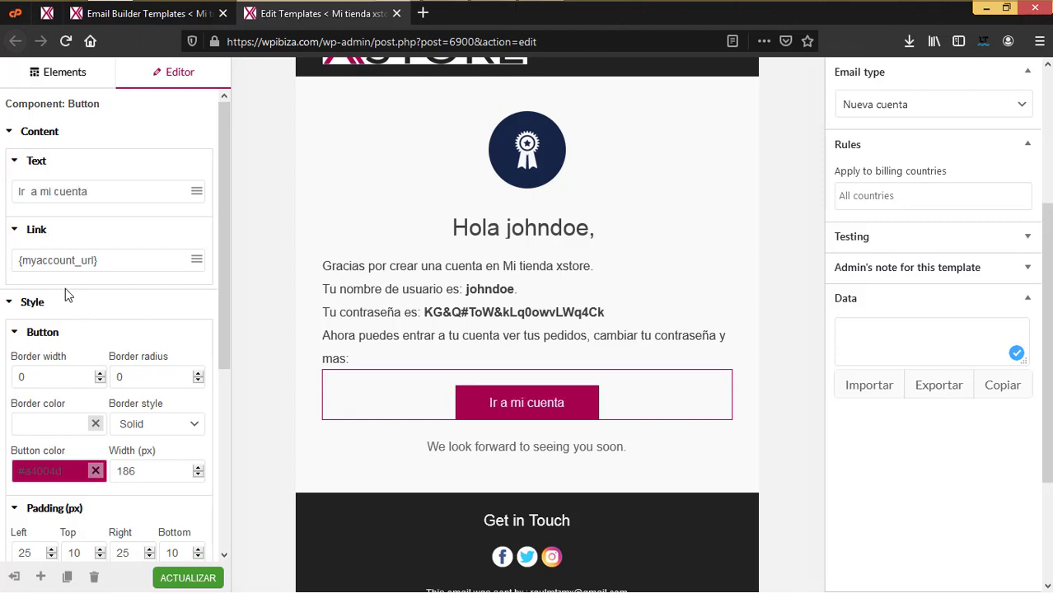
Step: Replace the closing line below the account button with "Te esperamos"
scroll(466, 461, "down", 4)
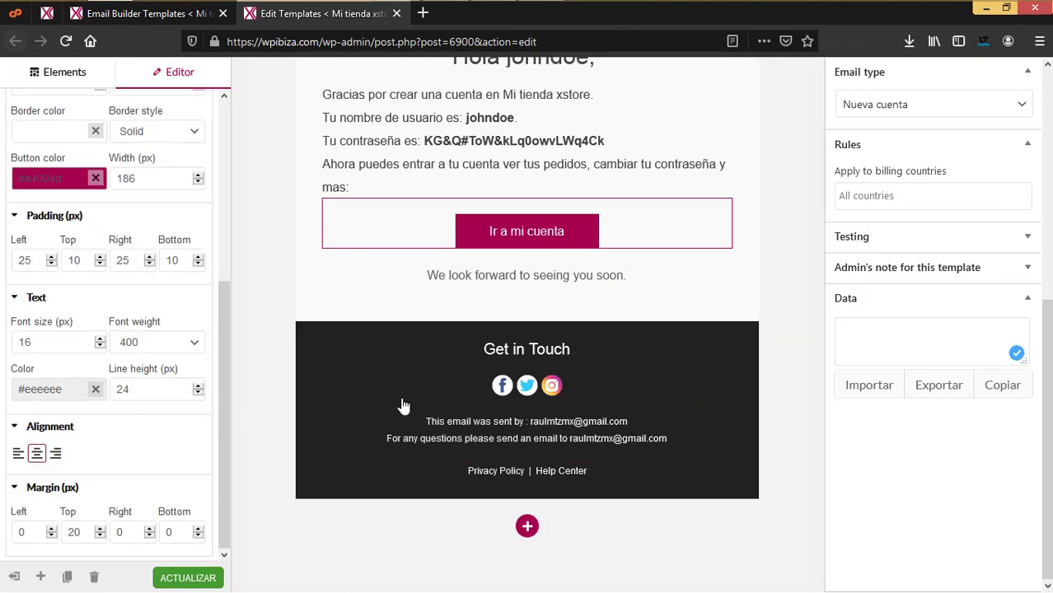
scroll(511, 432, "up", 2)
left_click(515, 439)
key("ctrl+a")
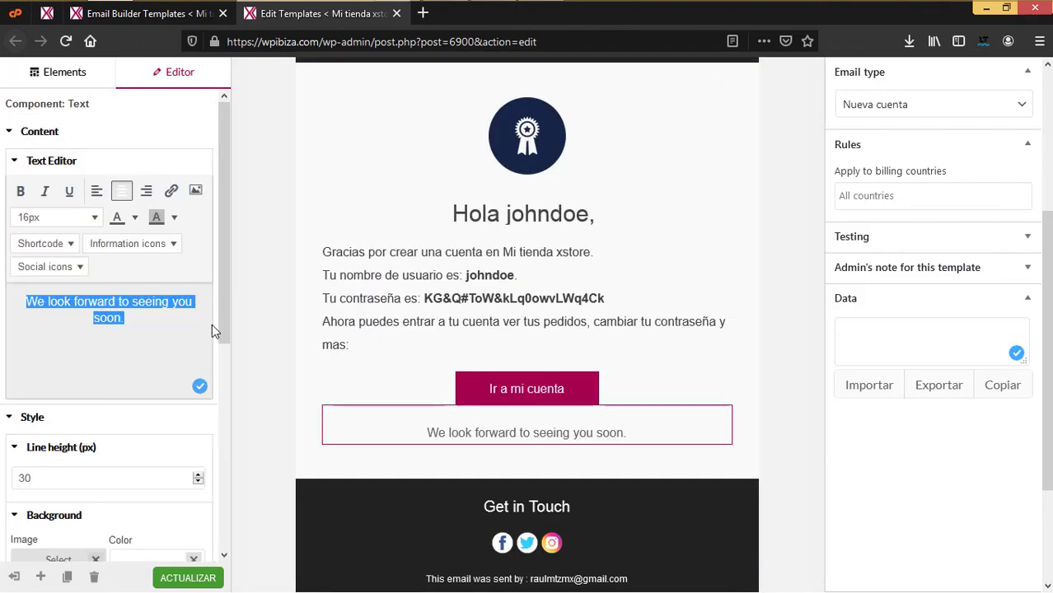
type("Te esperamos")
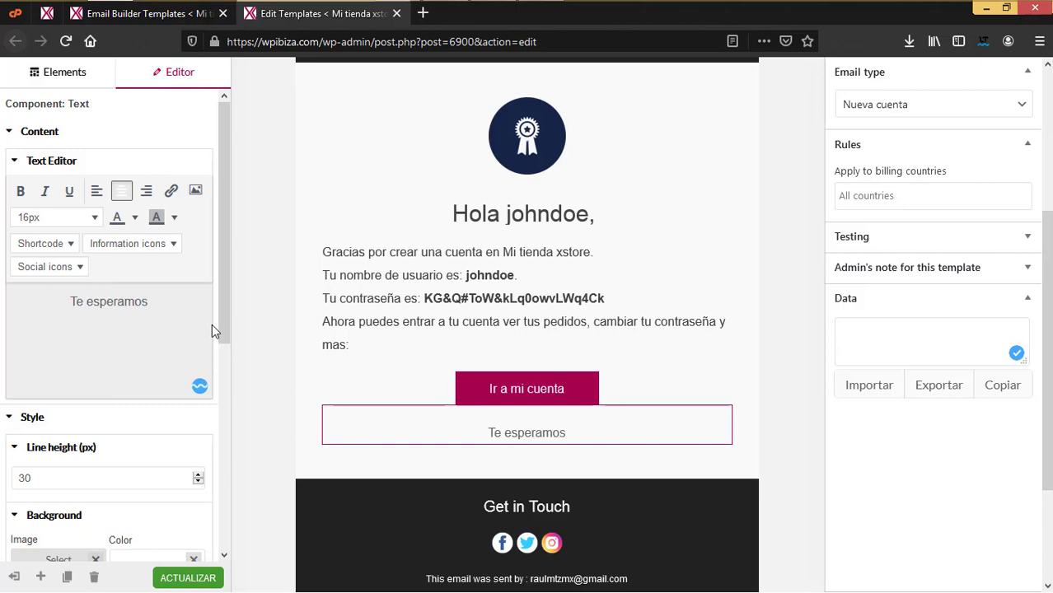
Step: Replace the footer heading "Get in Touch" with "Siguenos"
scroll(635, 484, "down", 2)
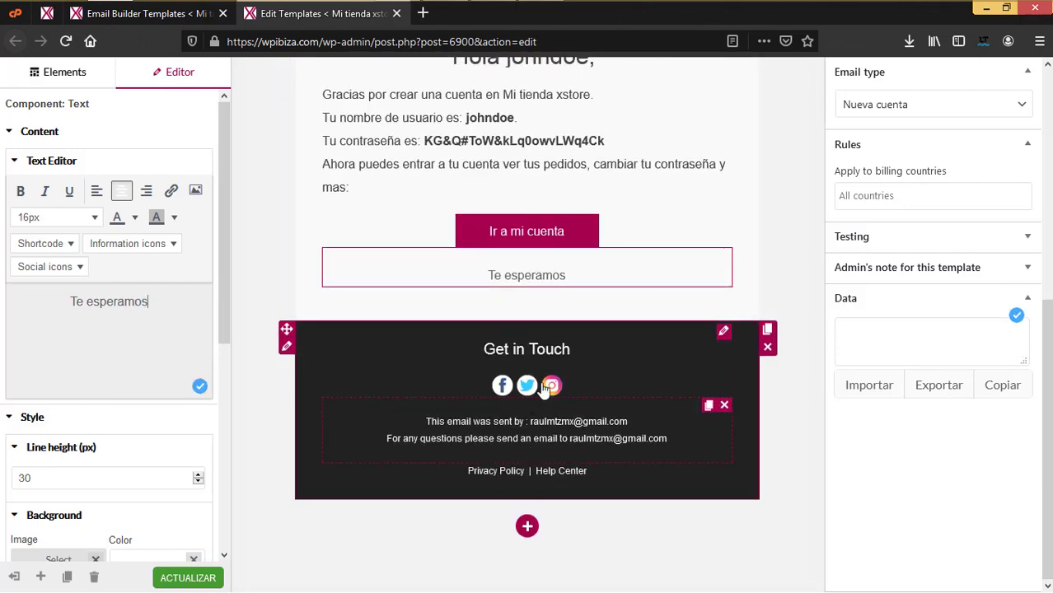
left_click(541, 353)
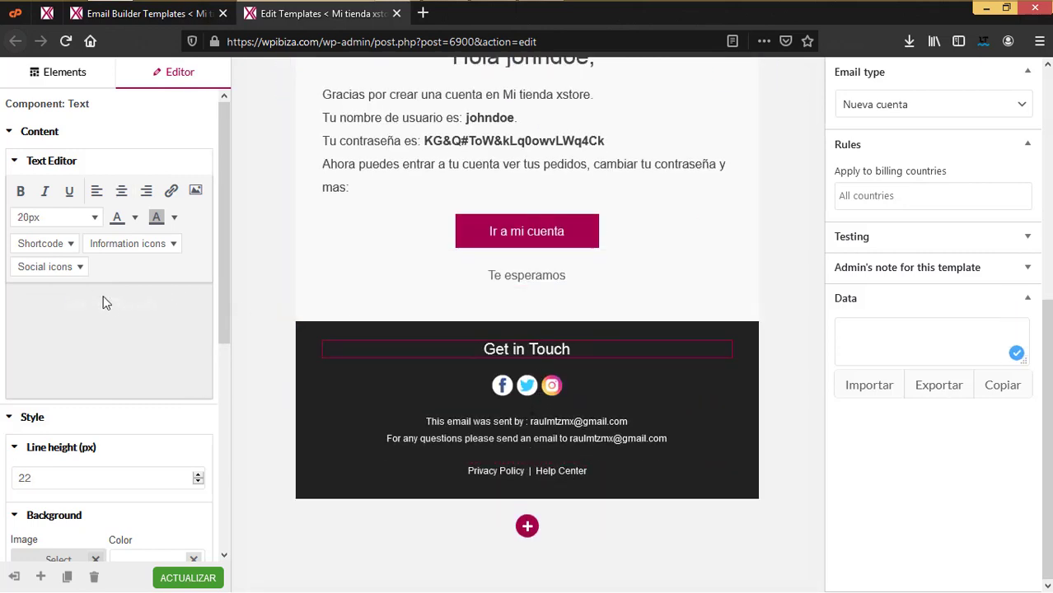
scroll(121, 335, "down", 2)
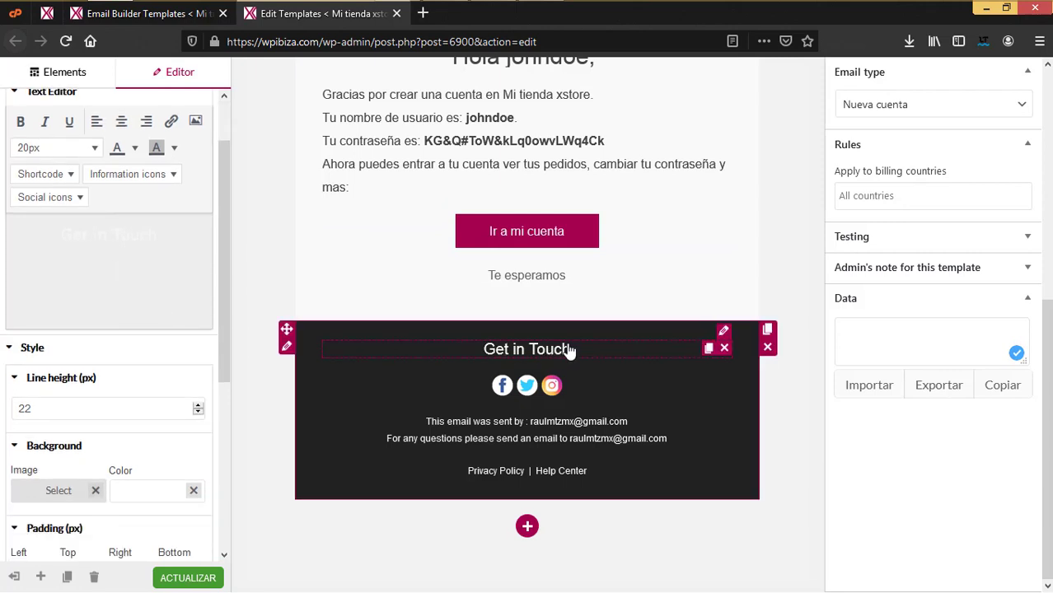
left_click_drag(140, 235, 1, 195)
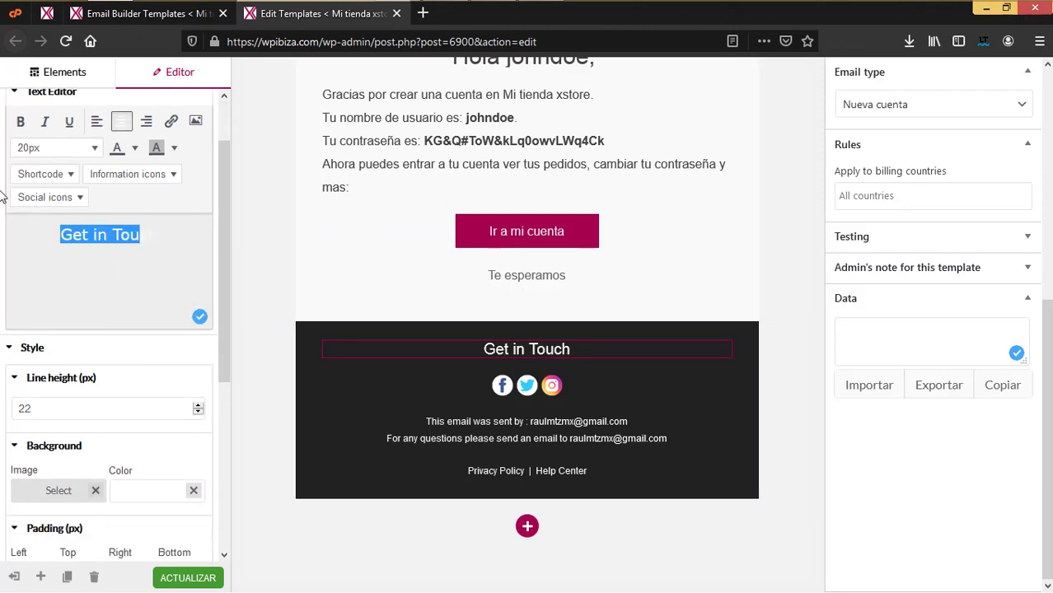
type("Vis")
key("BackSpace")
key("BackSpace")
key("BackSpace")
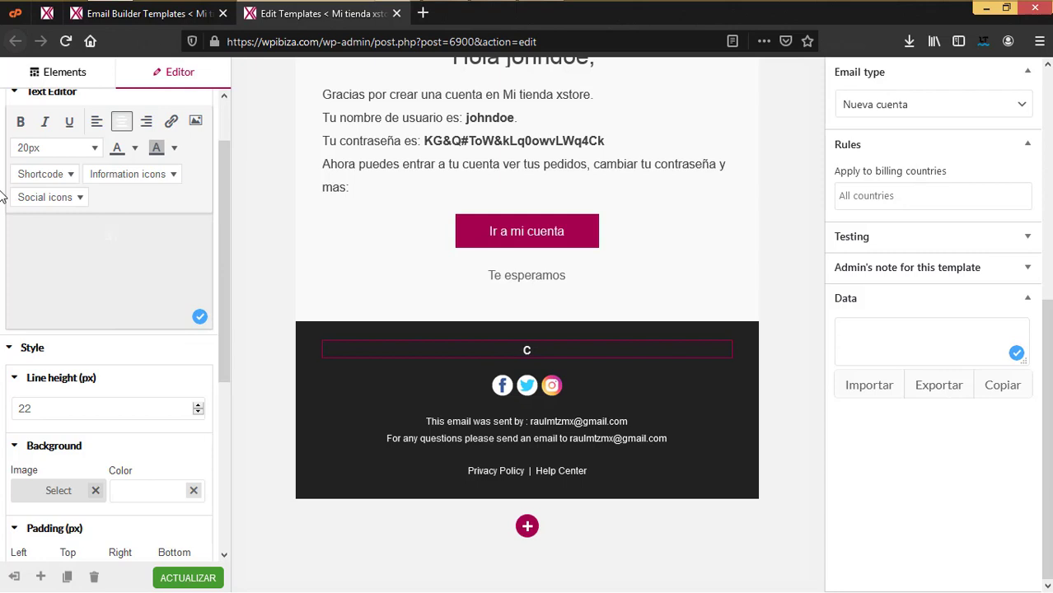
key("BackSpace")
type("Siguenos")
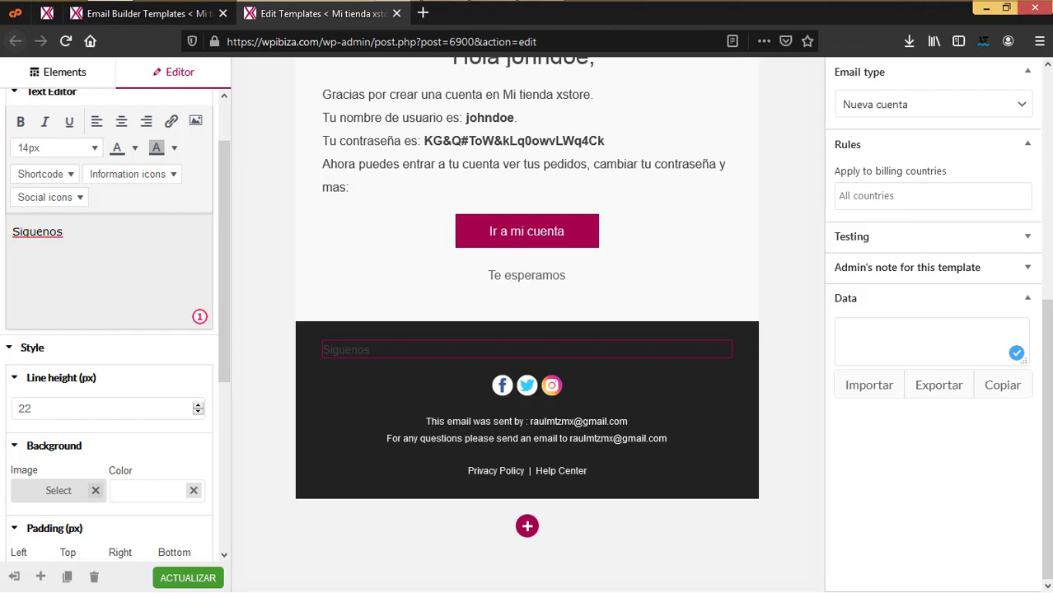
Step: Format the "Siguenos" footer heading in white at 18px and centre it
left_click_drag(66, 232, 4, 239)
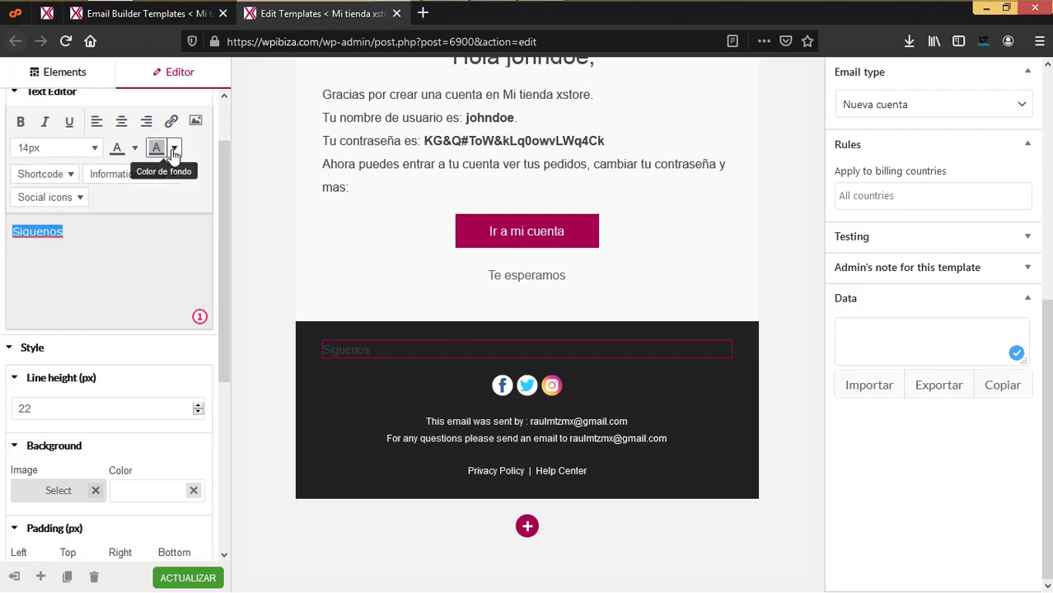
left_click(135, 149)
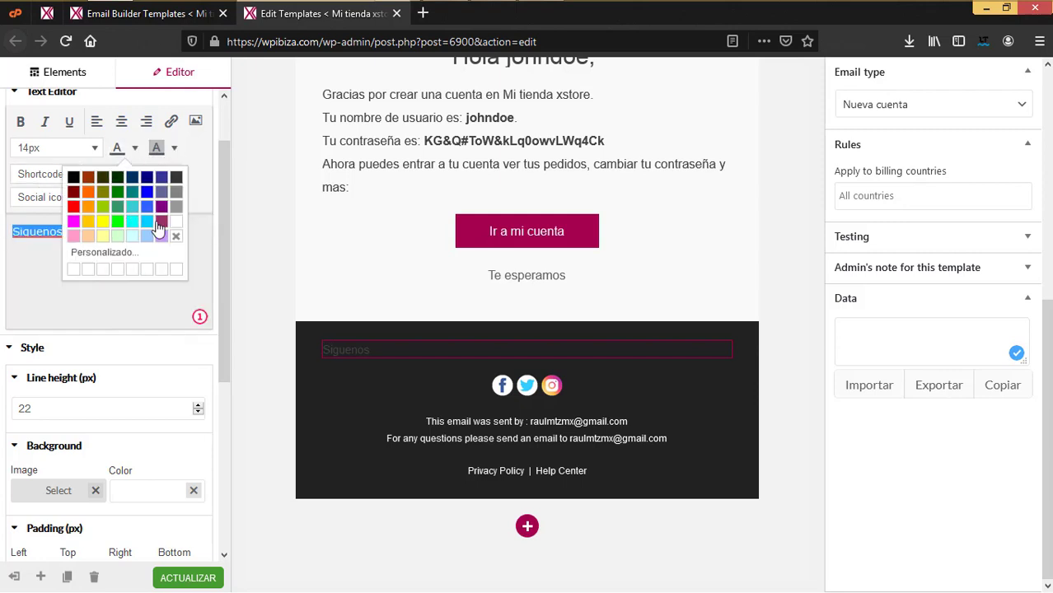
left_click(173, 234)
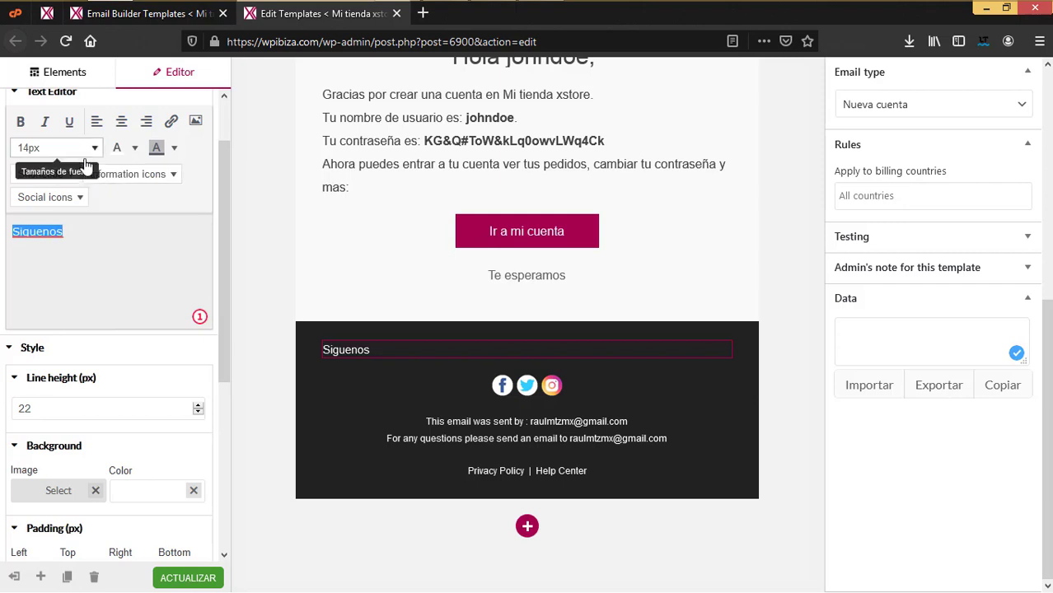
left_click(82, 149)
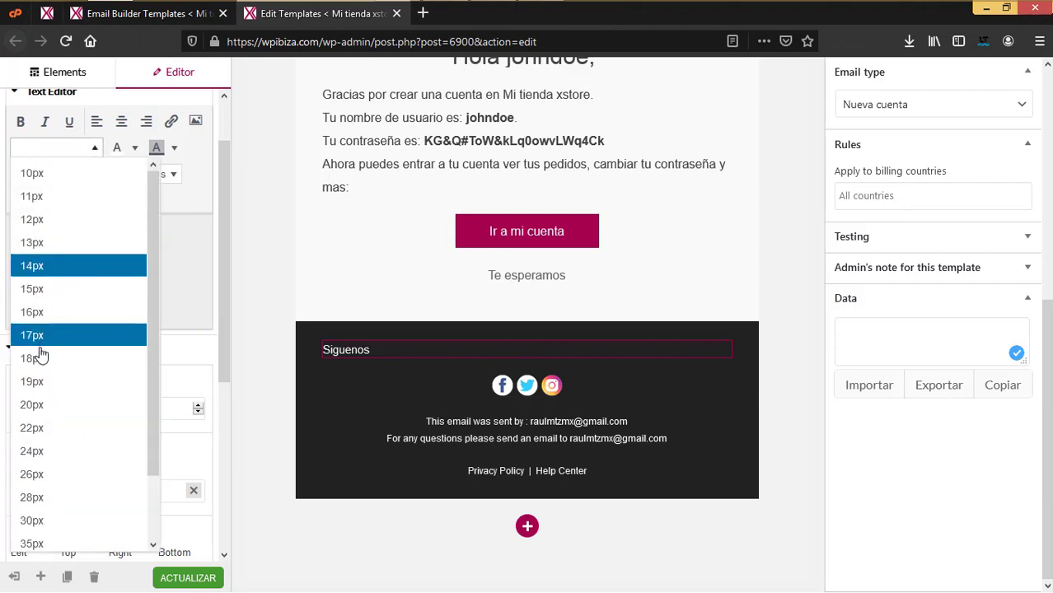
left_click(41, 357)
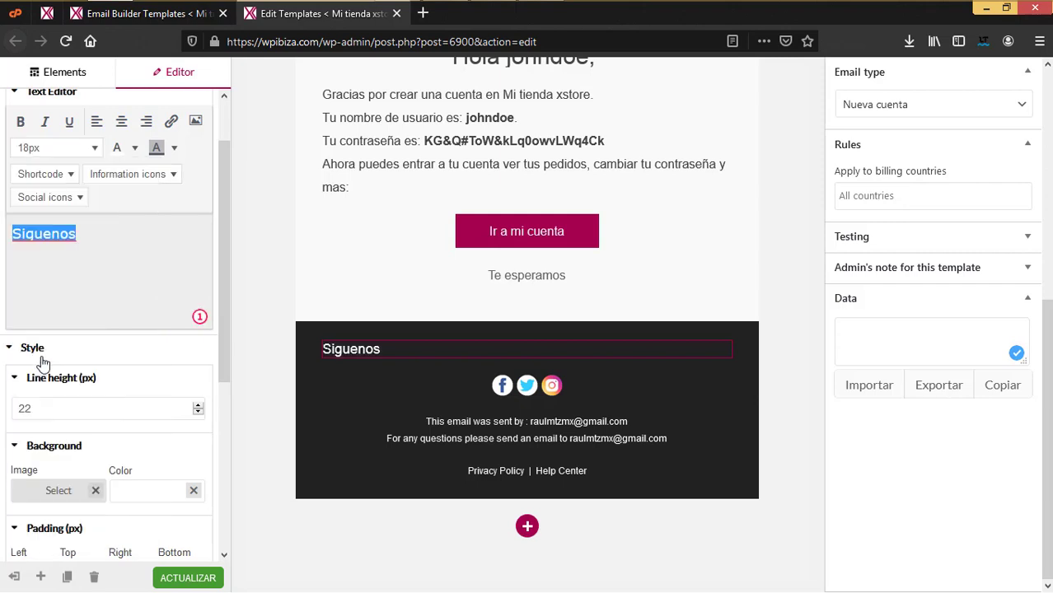
left_click(122, 124)
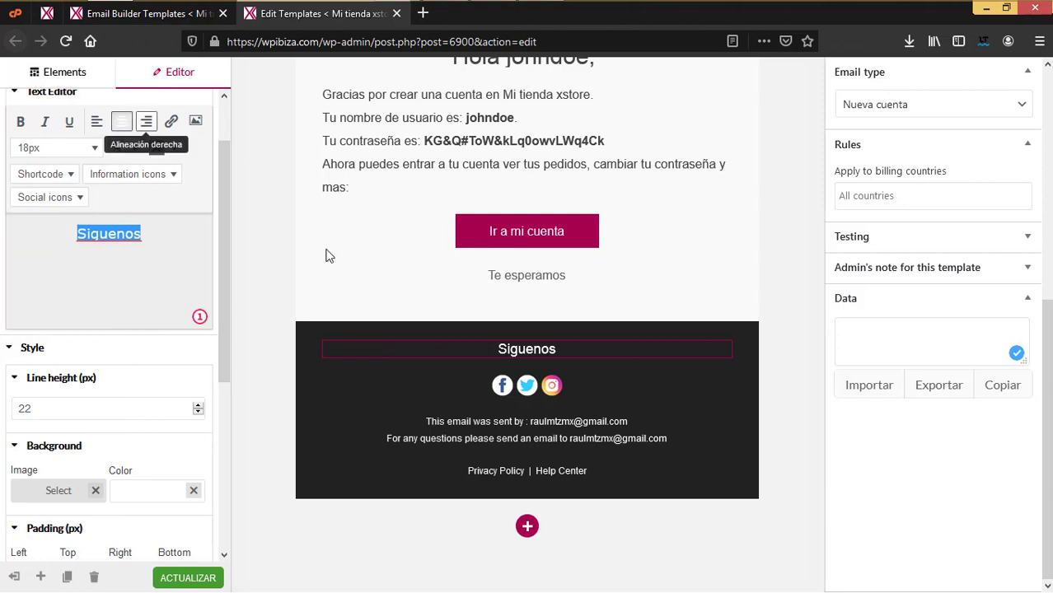
Step: Look through the footer social icons' settings, including the Facebook icon styles, network URLs, direction, width, alignment and padding
left_click(516, 387)
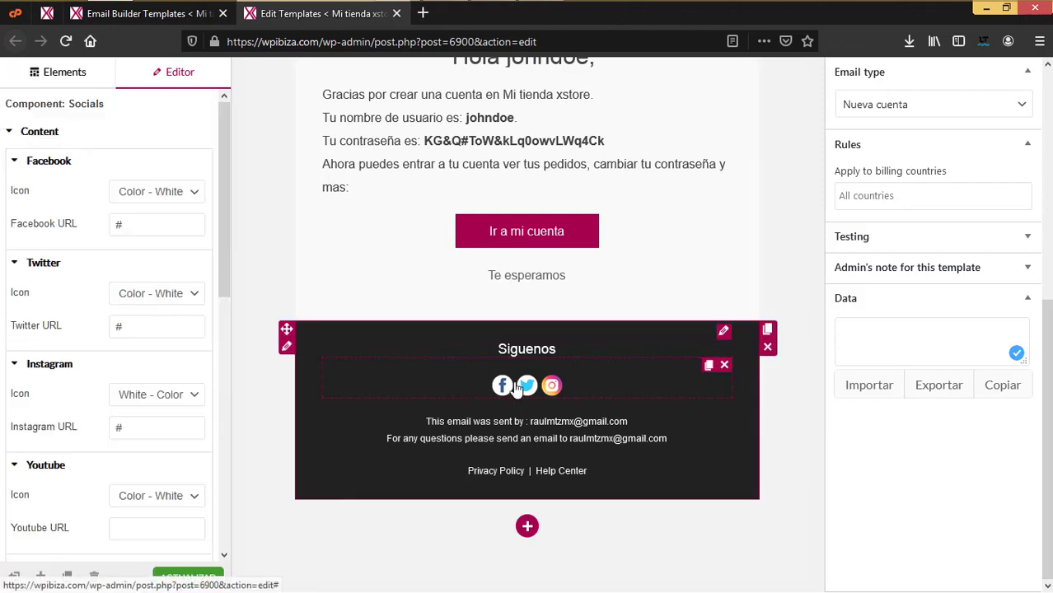
left_click(189, 201)
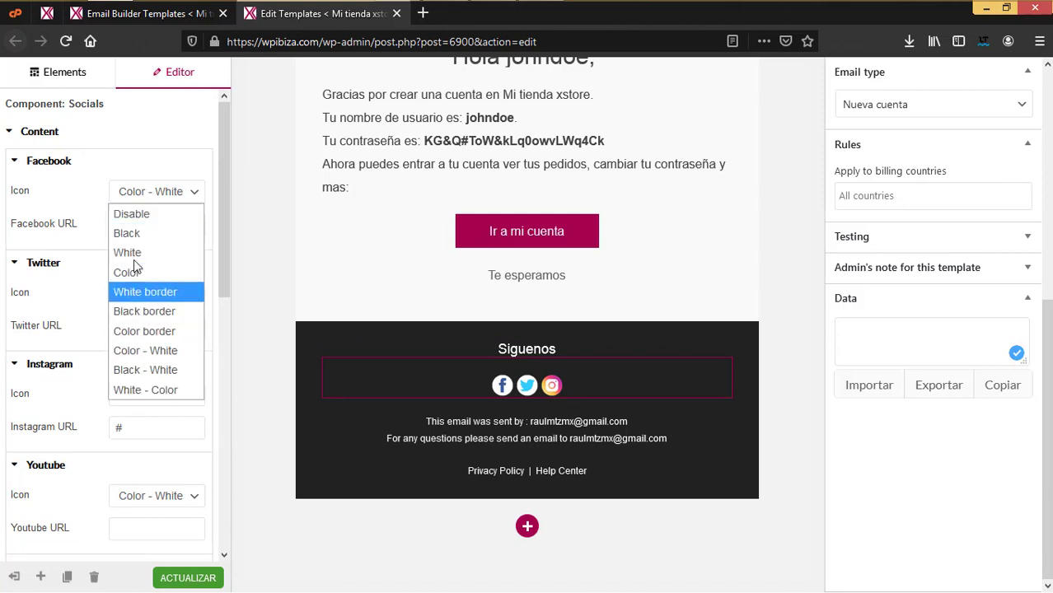
left_click(77, 181)
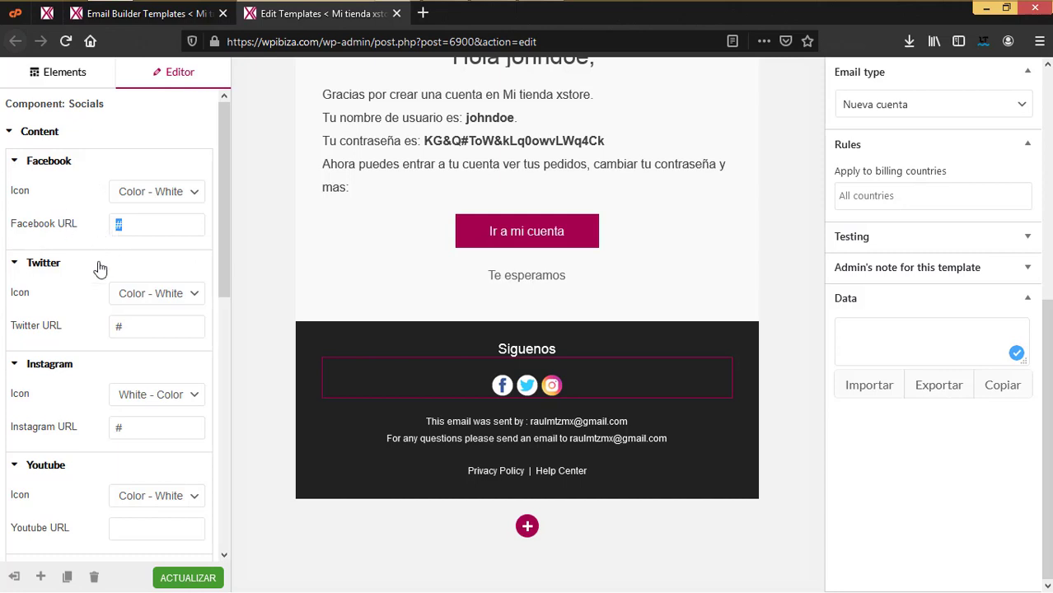
scroll(131, 494, "down", 4)
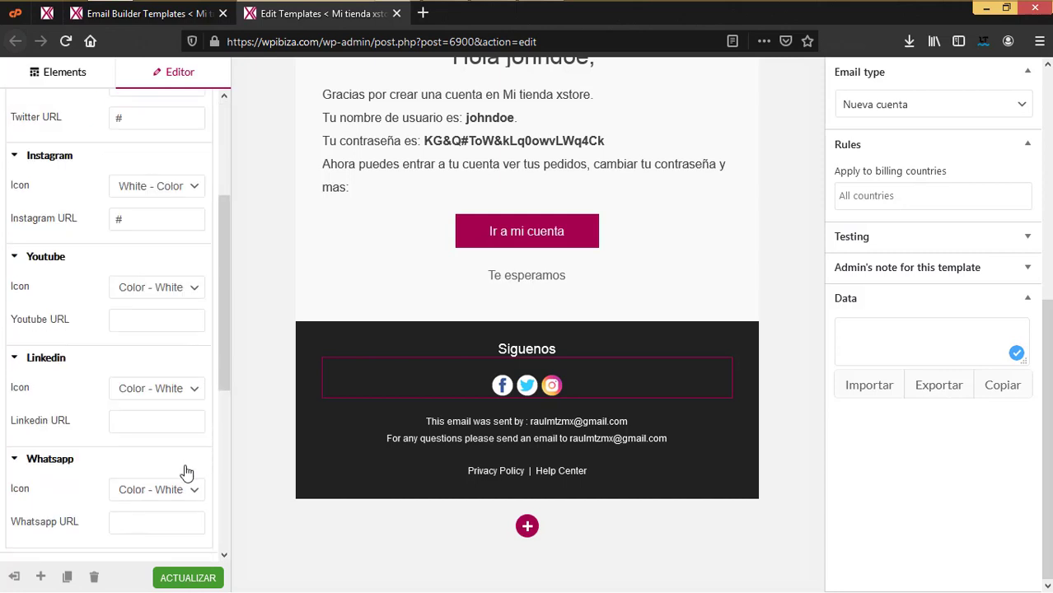
scroll(159, 418, "down", 7)
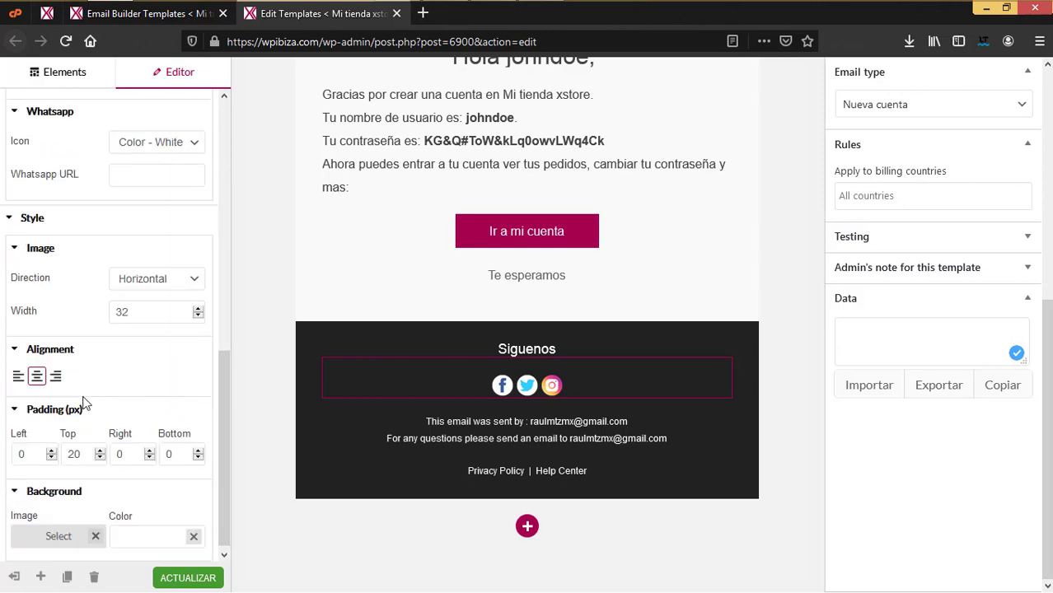
Step: Replace "This email was sent by" in the footer's contact text with "Este correo fue enviado por"
left_click(565, 445)
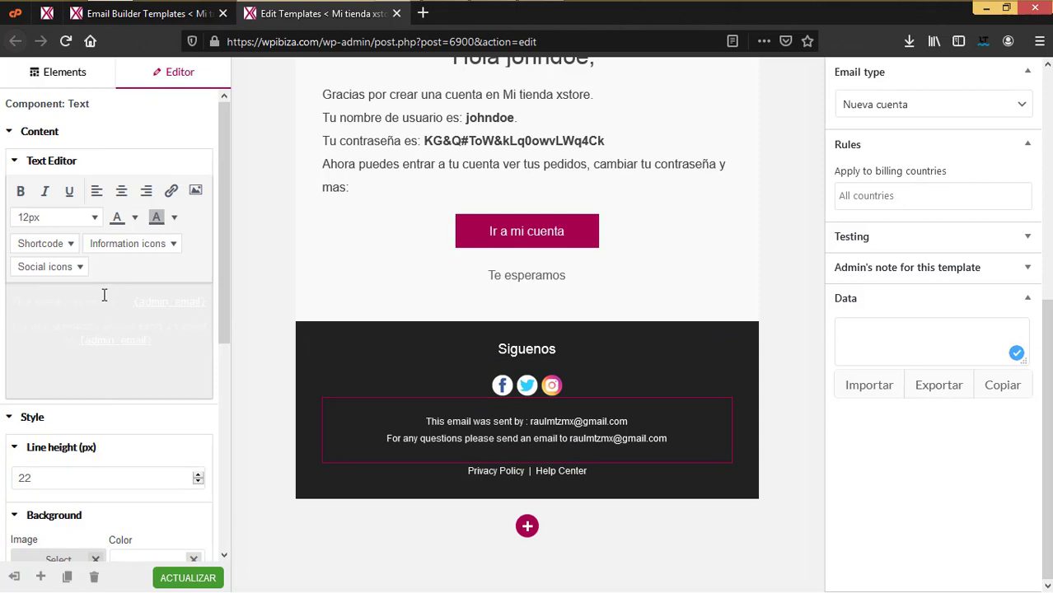
left_click_drag(94, 308, 1, 296)
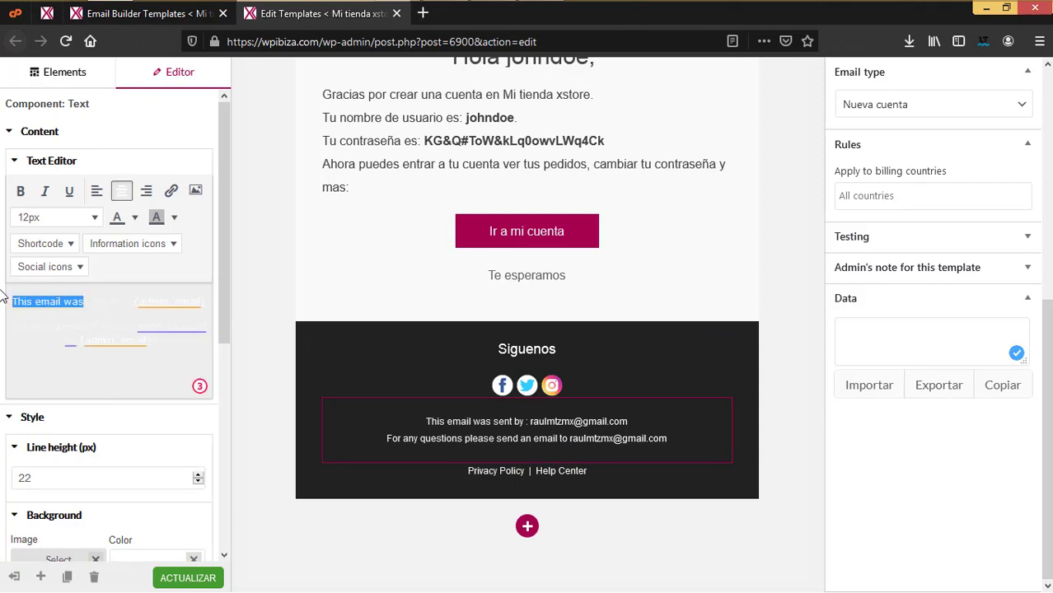
left_click_drag(105, 299, 2, 304)
left_click_drag(128, 305, 49, 291)
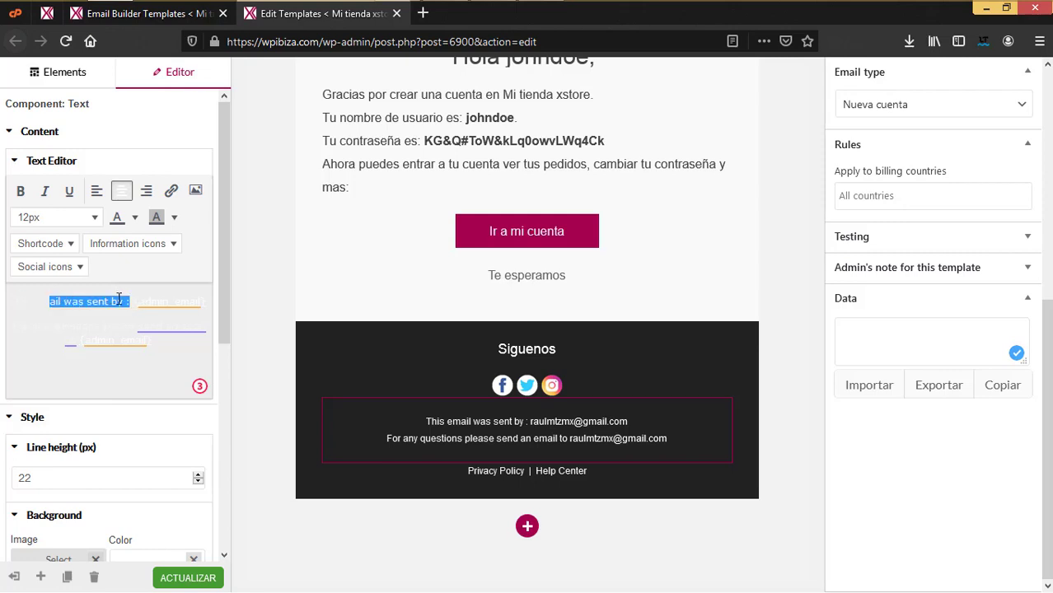
left_click_drag(123, 302, 2, 306)
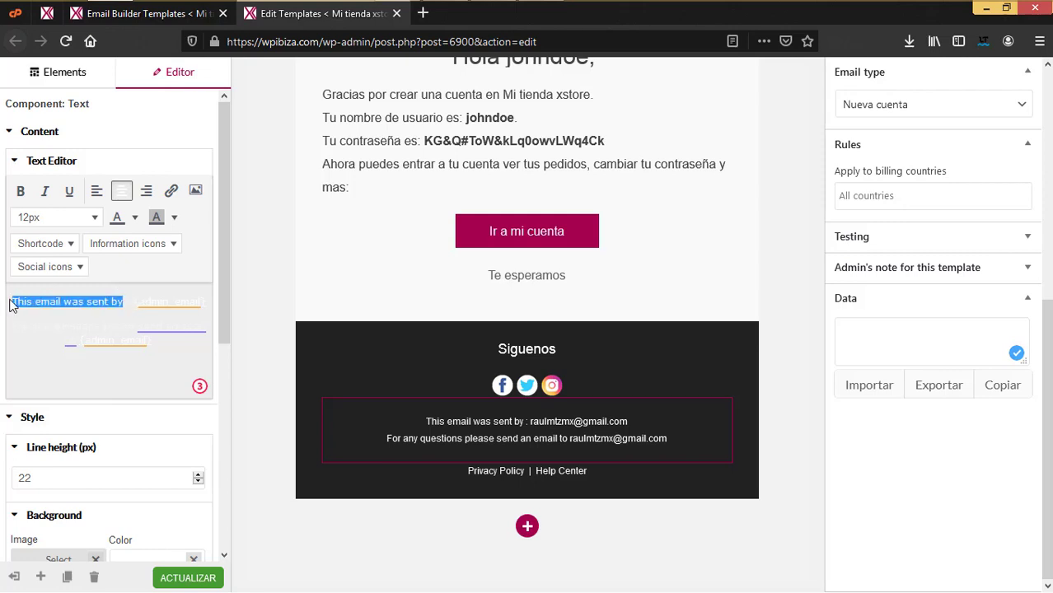
type("Este correo f")
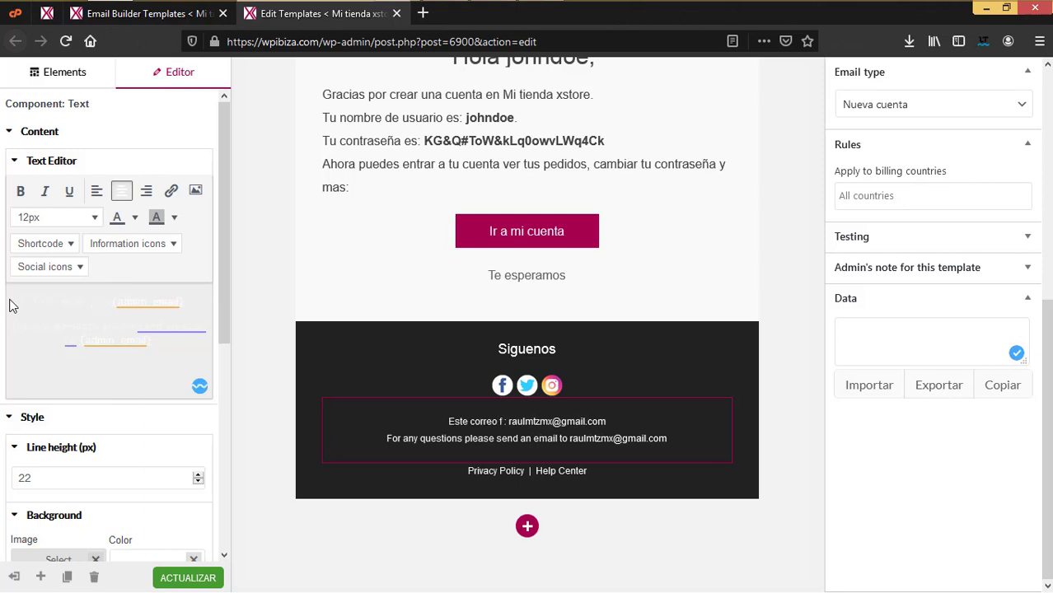
type("ue enviado por")
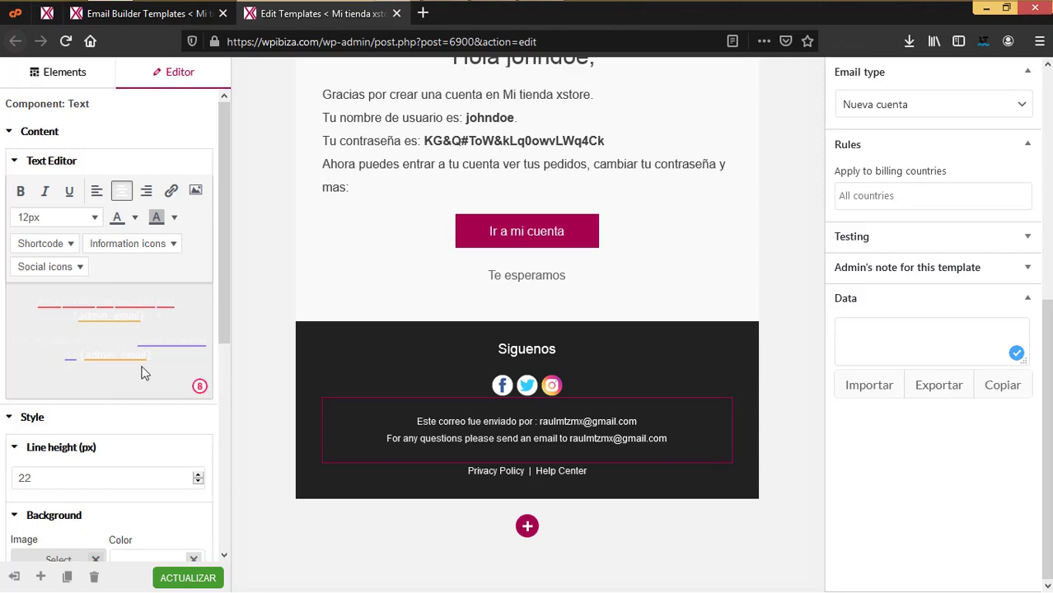
Step: Replace the footer's "For any questions please send an email to" with "Cualquier dua envia un emnsaje a:", keeping the admin email shortcode
left_click_drag(132, 346, 2, 340)
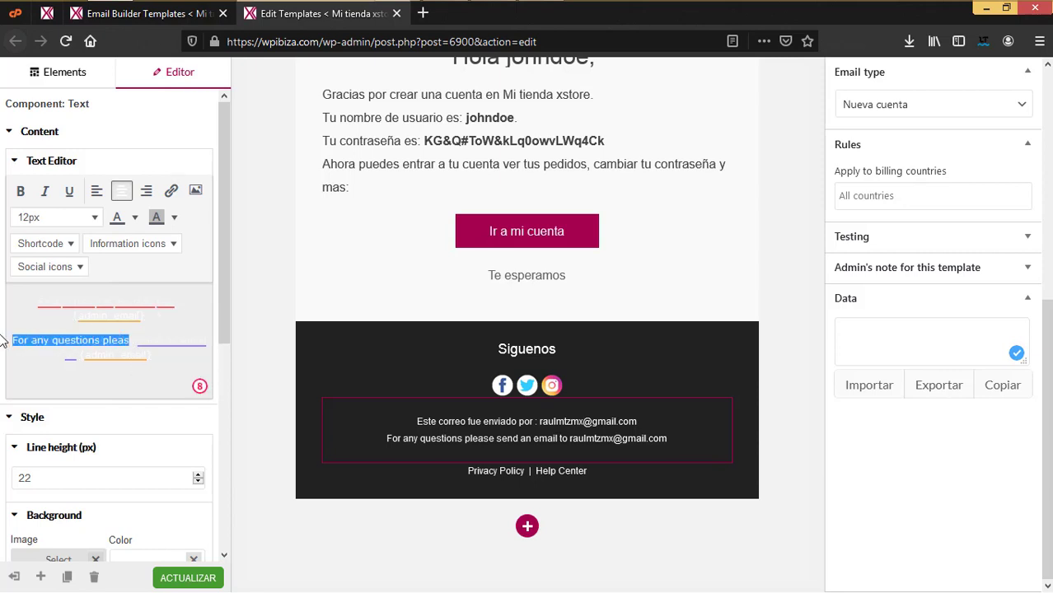
left_click_drag(185, 336, 70, 335)
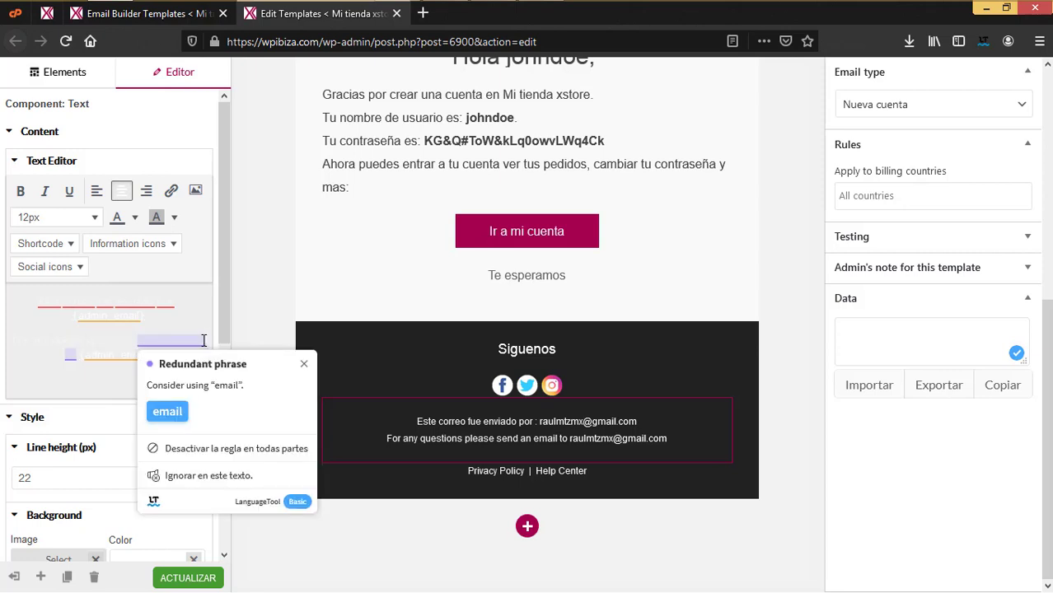
left_click_drag(201, 340, 3, 346)
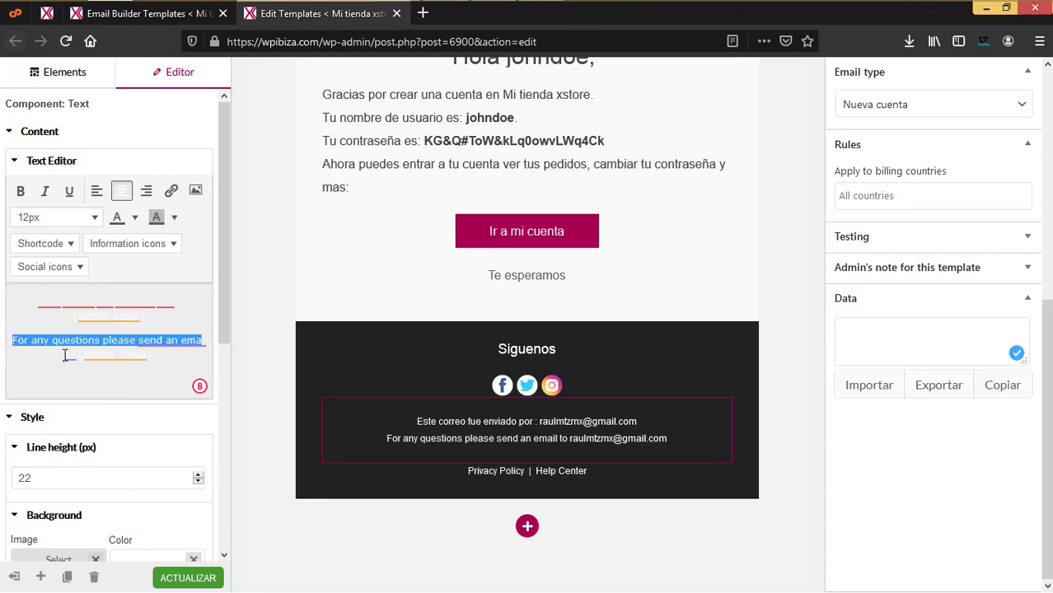
left_click_drag(76, 355, 2, 335)
type("Cualquier d")
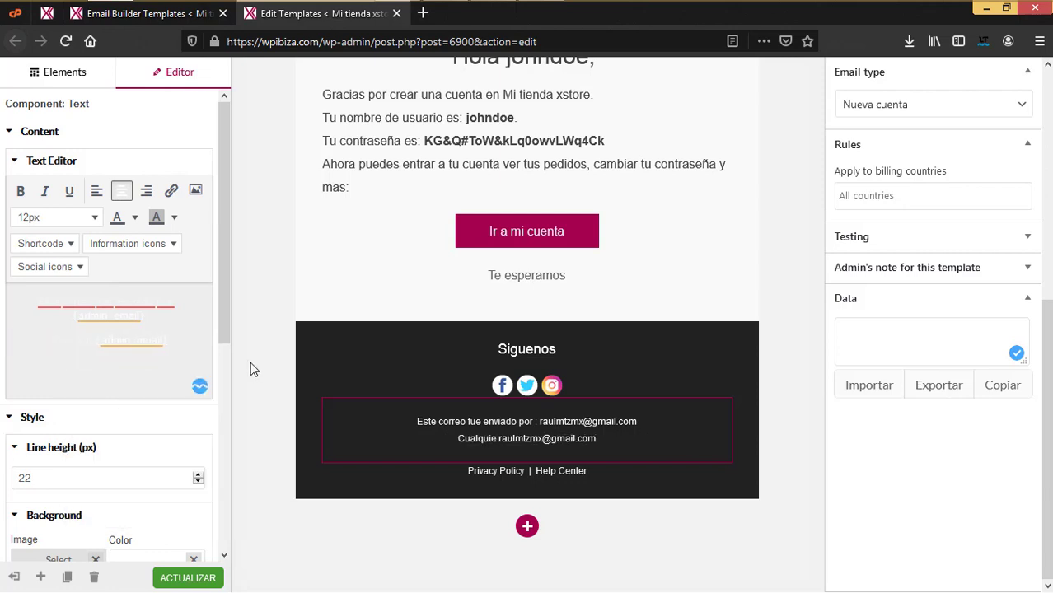
type("uae")
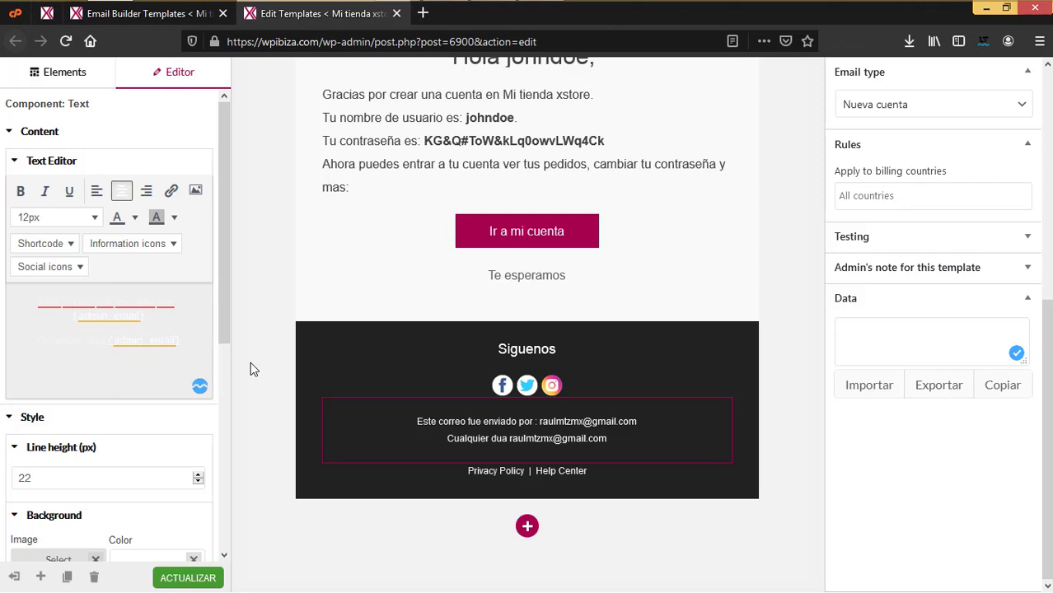
key("BackSpace")
type("env")
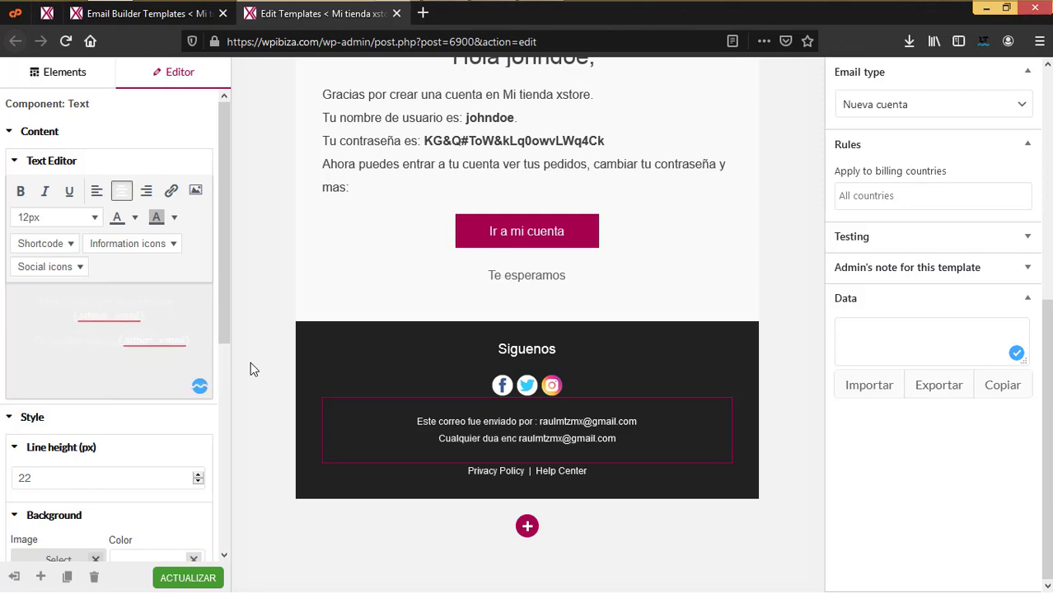
type("ia un emnsaje a")
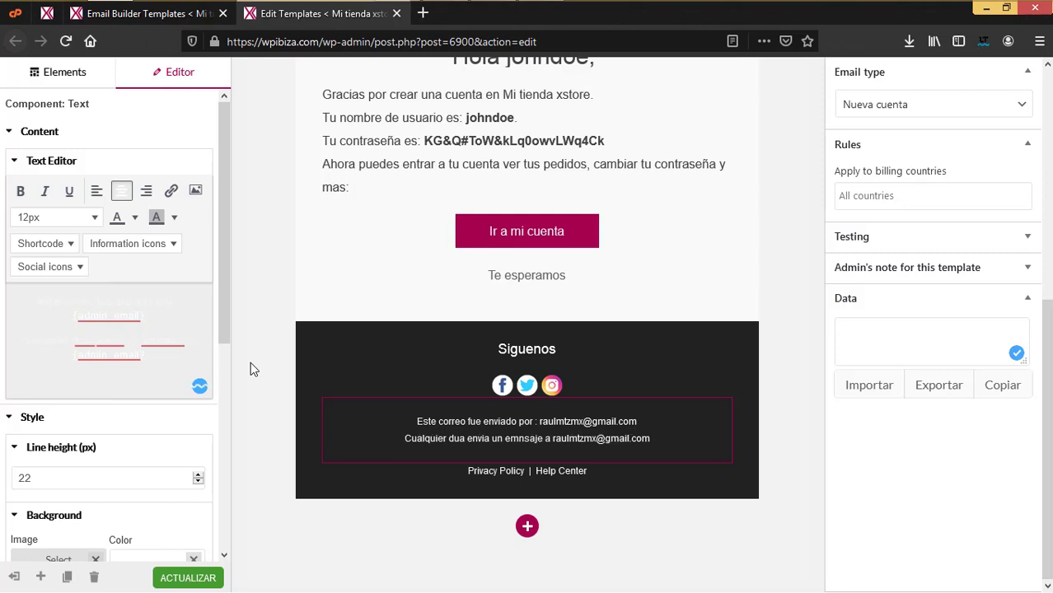
type(":")
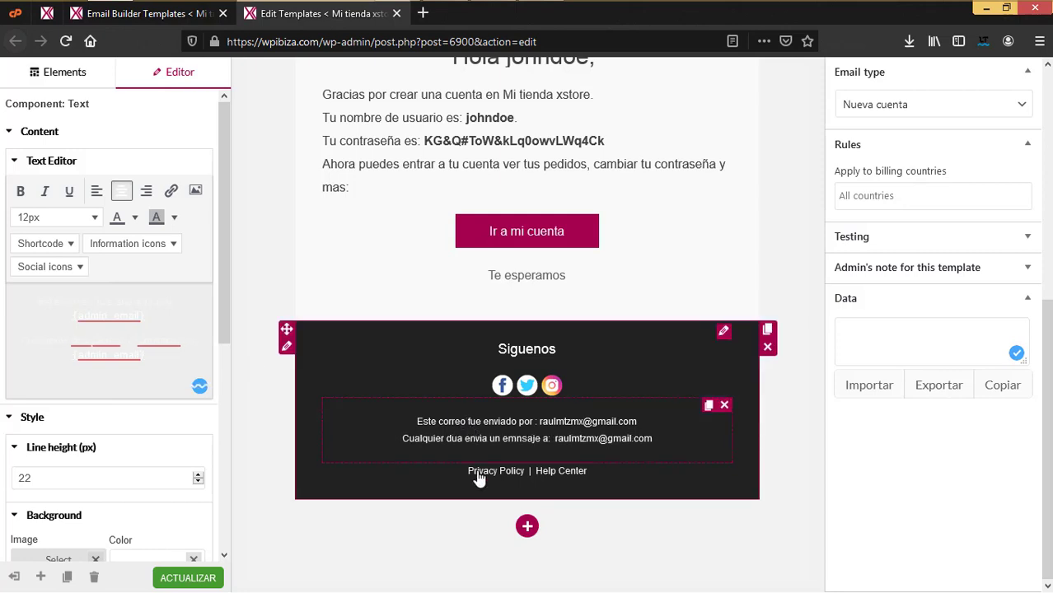
Step: Replace the footer link text "Privacy Policy" with "Politica de privacidad"
left_click(500, 470)
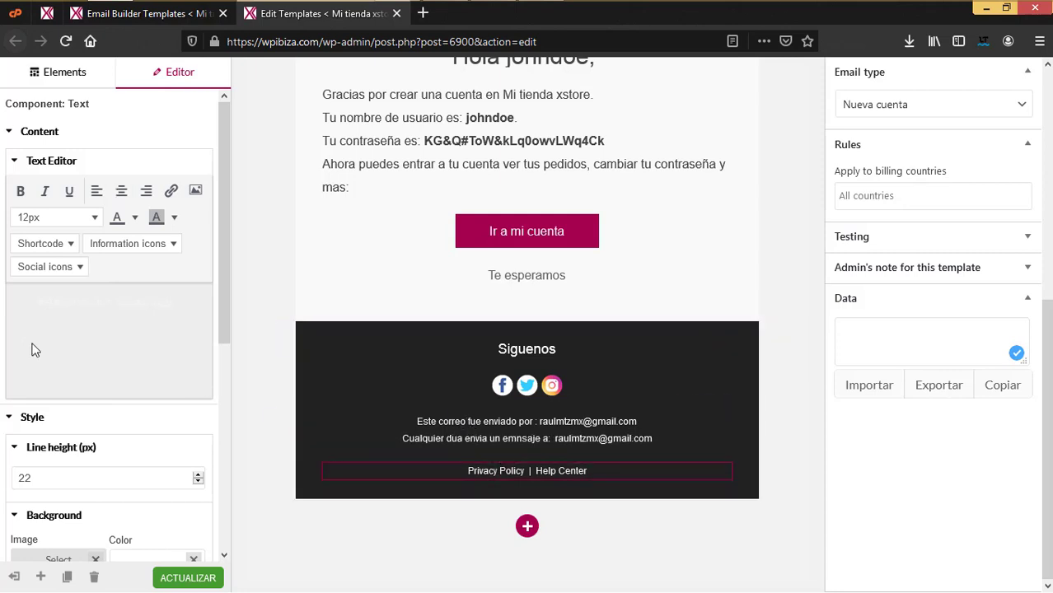
left_click_drag(113, 308, 19, 292)
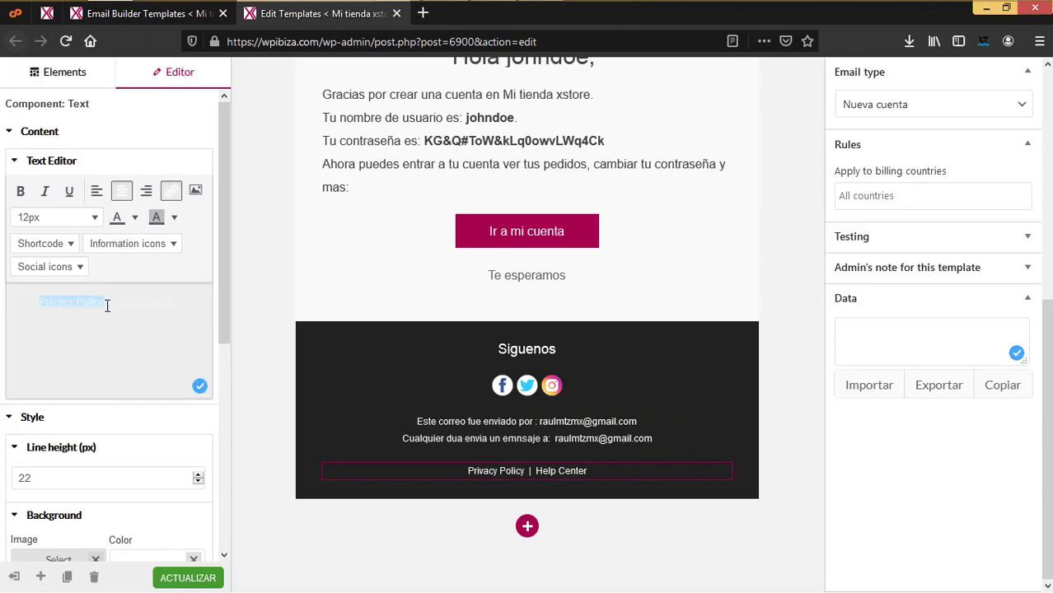
left_click_drag(106, 303, 2, 304)
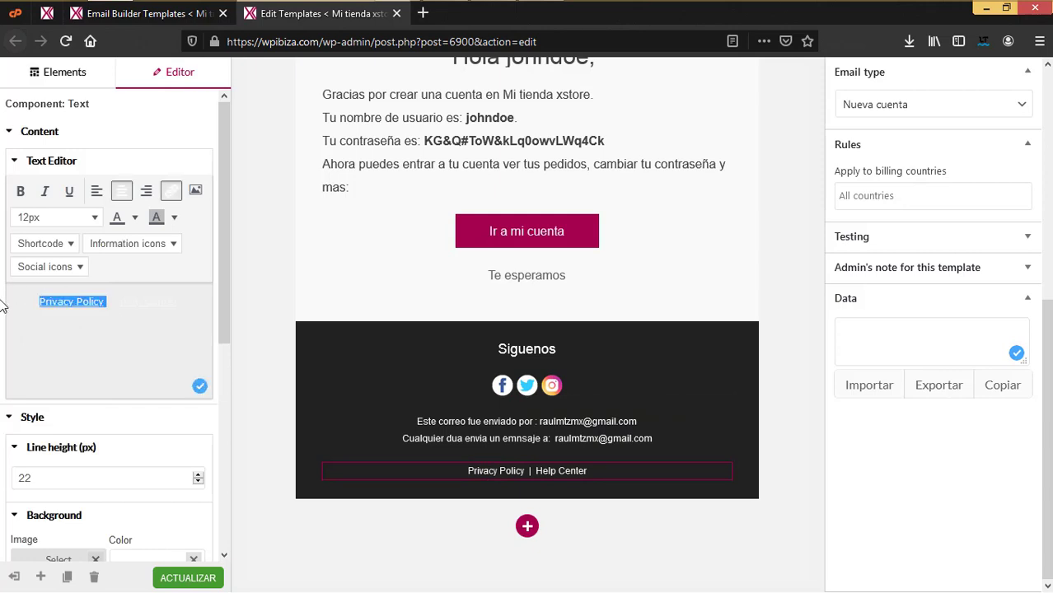
type("Politica de p")
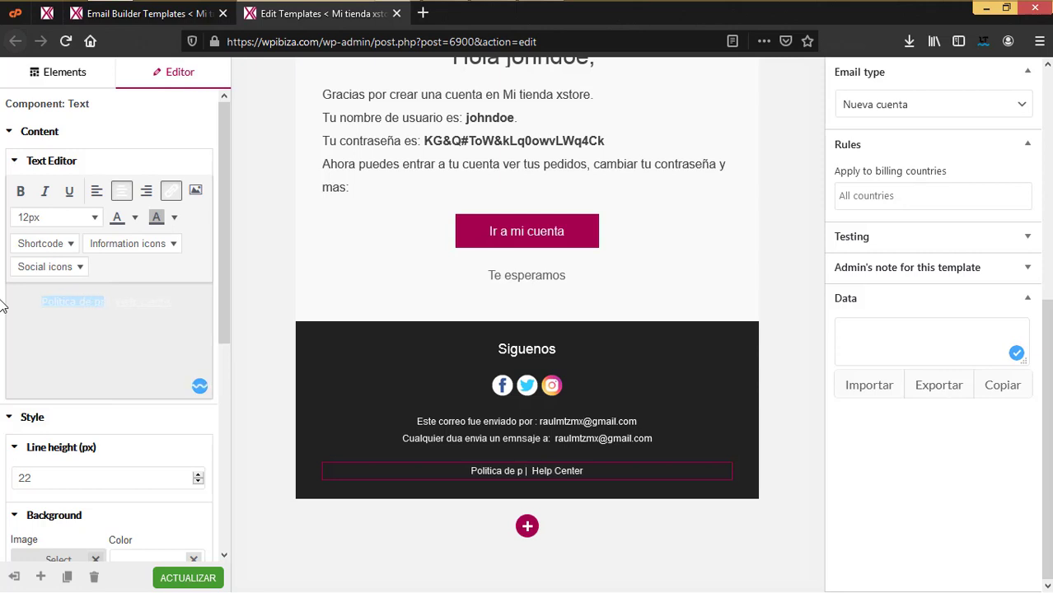
type("rivacidad")
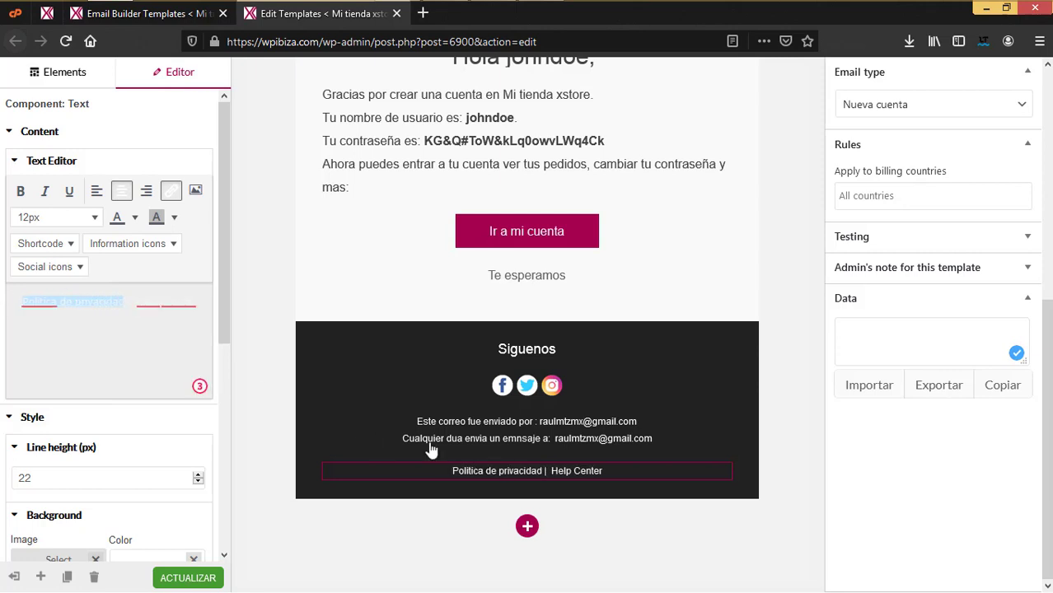
Step: Replace the footer link text "Help Center" with "Soporte"
left_click(150, 317)
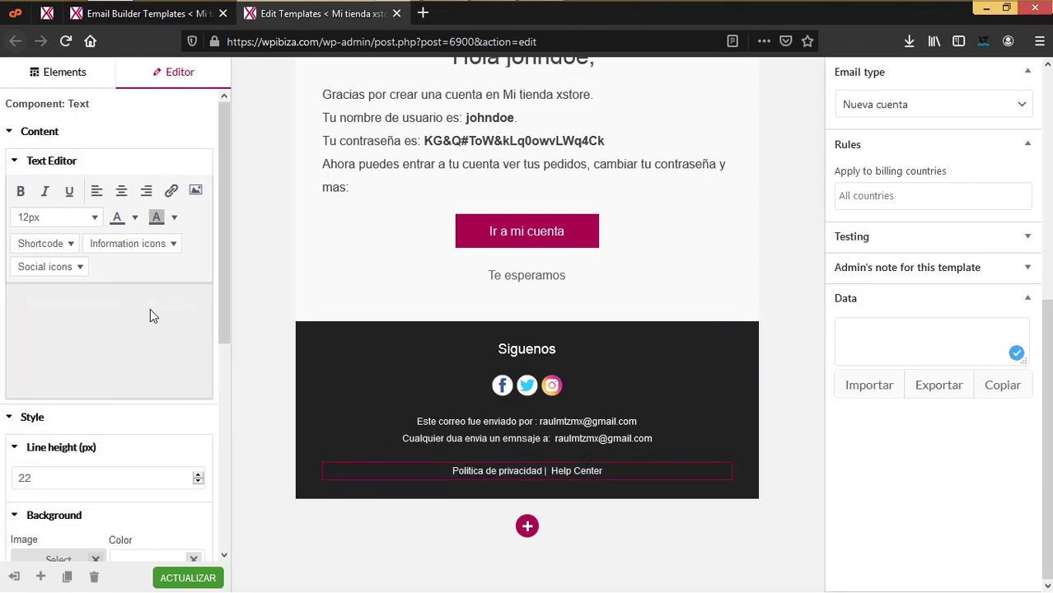
left_click(142, 300)
left_click(129, 305)
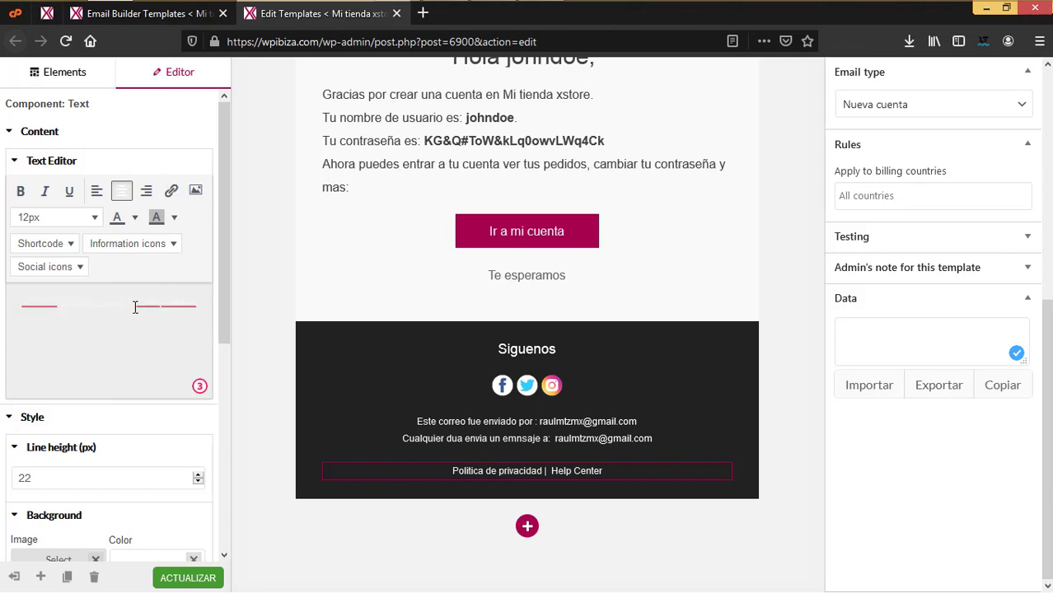
left_click_drag(143, 303, 292, 330)
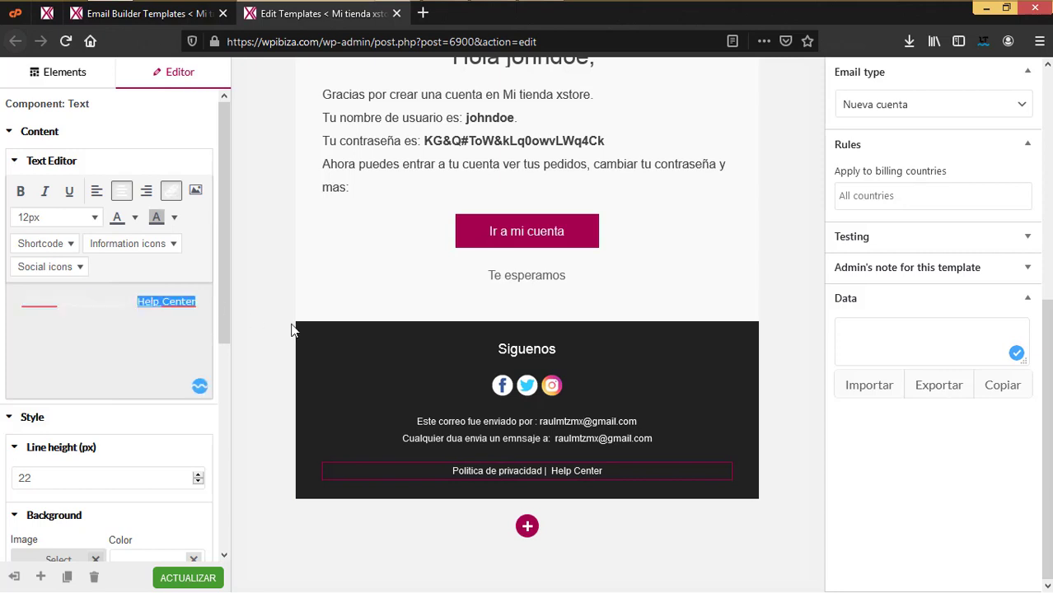
type("S")
key("BackSpace")
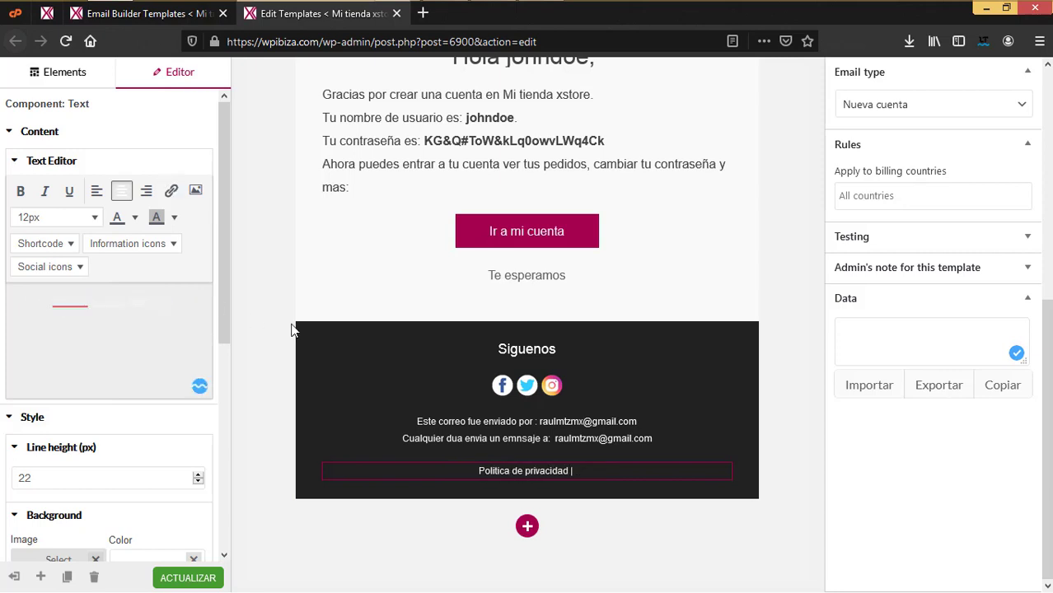
type("Soporte")
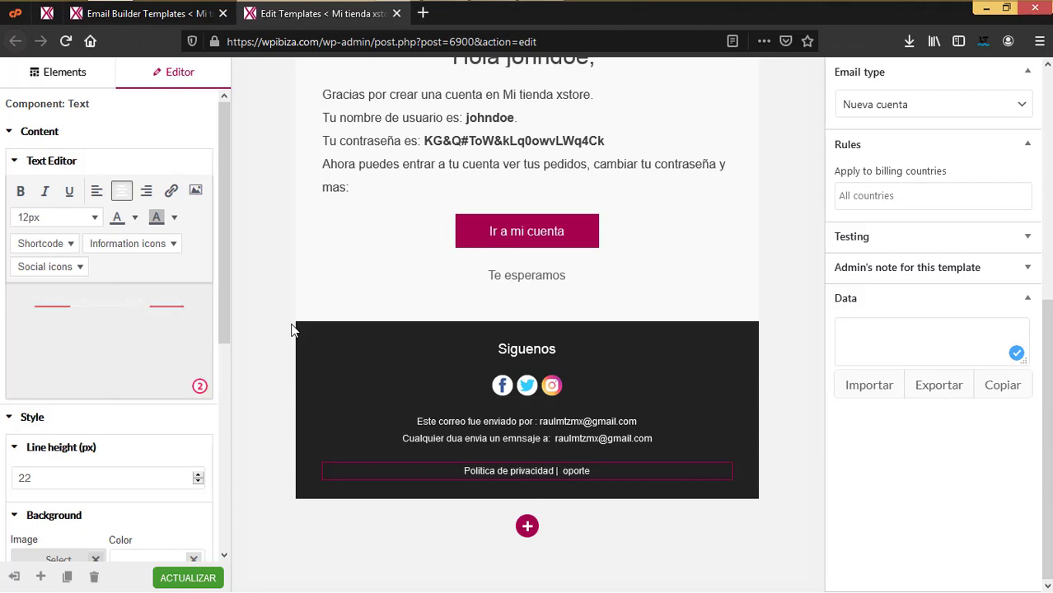
type("s")
key("BackSpace")
type("S")
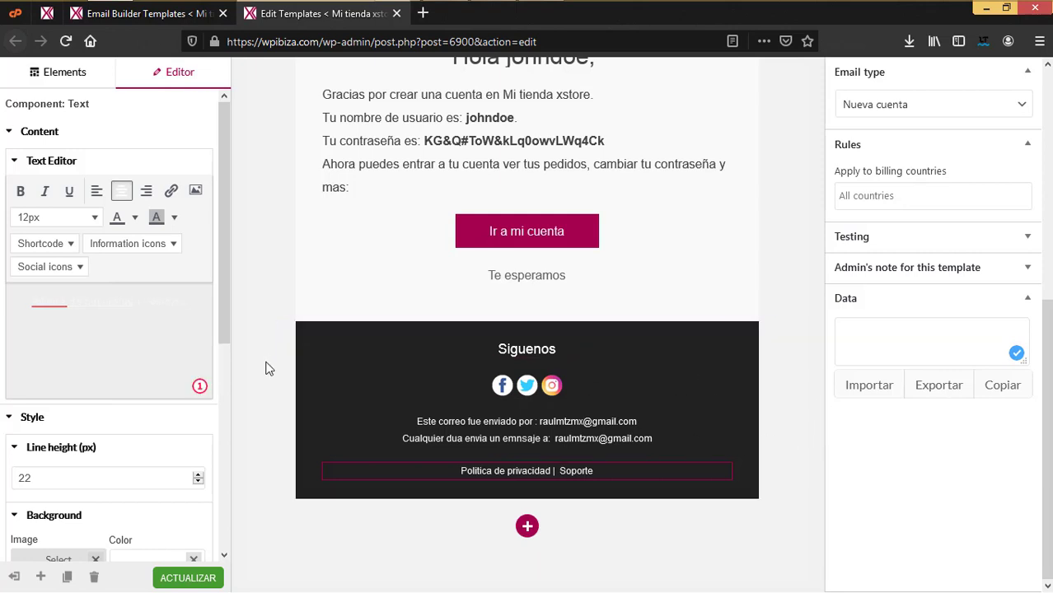
left_click(681, 399)
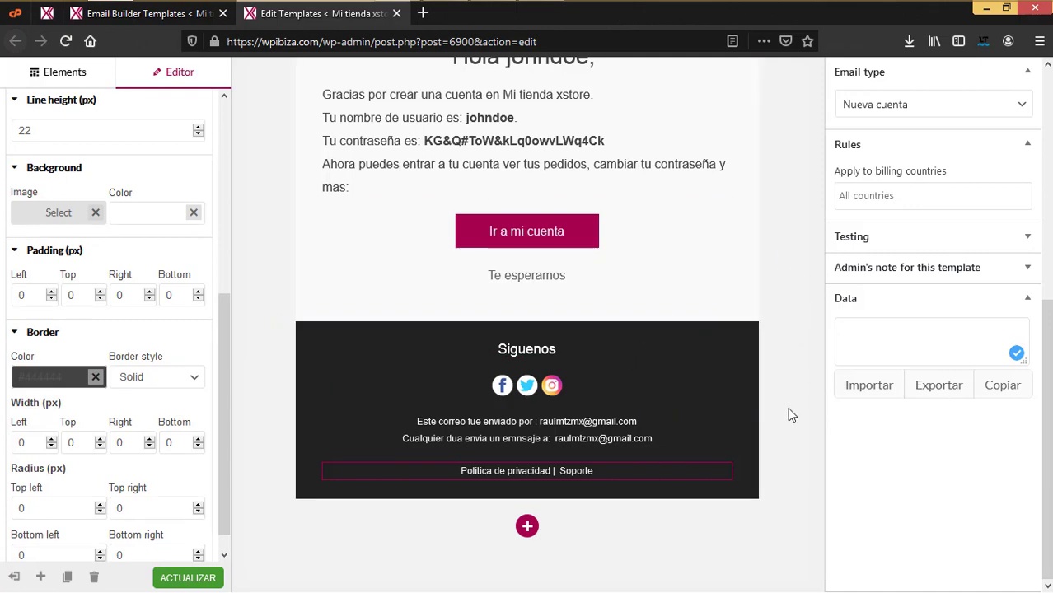
Step: Expand the template's Testing options and examine the order selector, the test recipient and the translated email
scroll(759, 397, "up", 5)
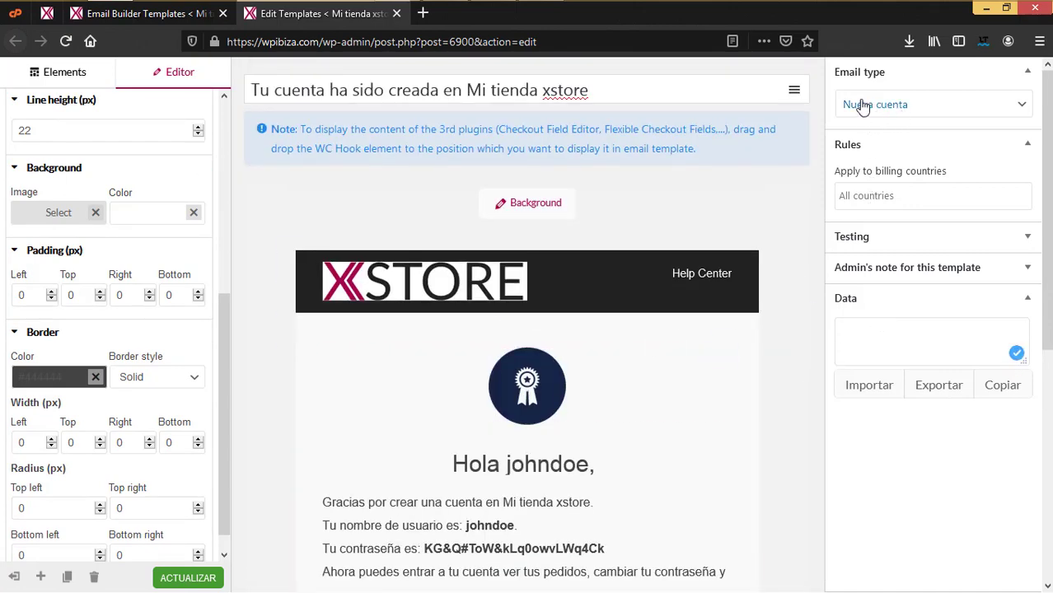
left_click(1027, 239)
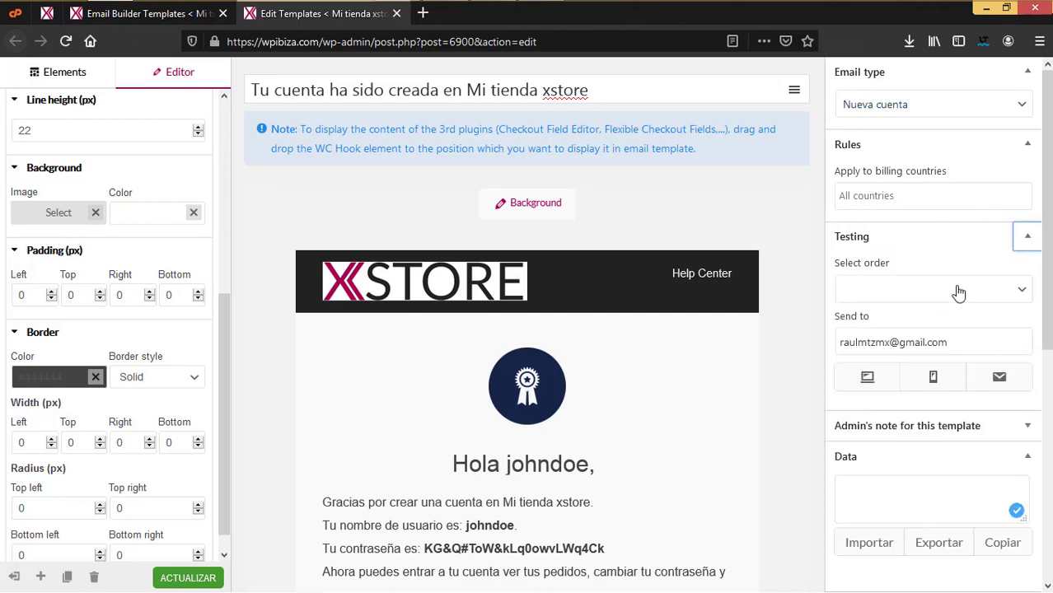
left_click(1022, 291)
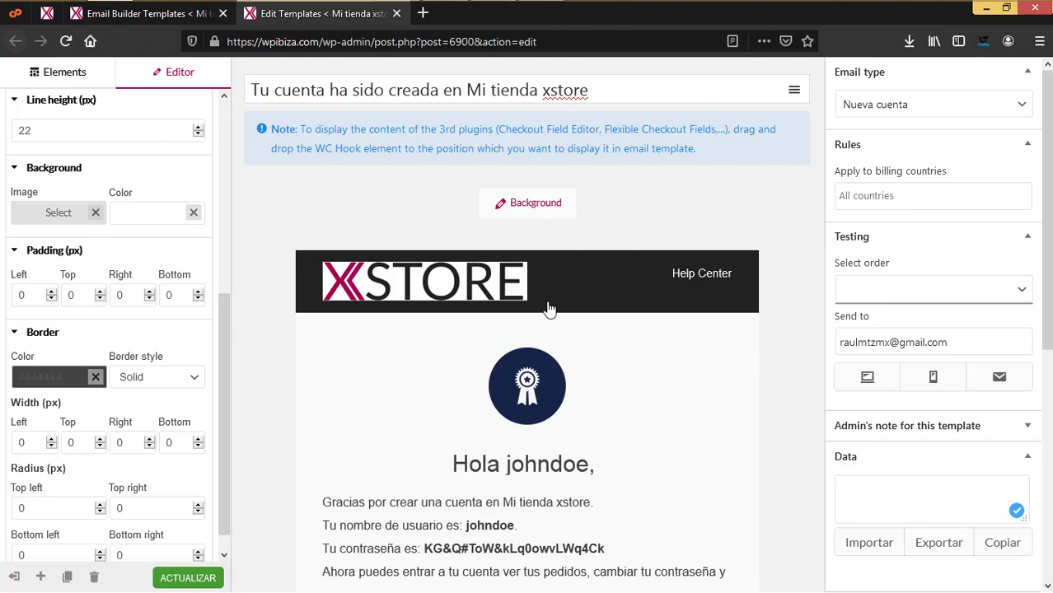
scroll(573, 435, "down", 3)
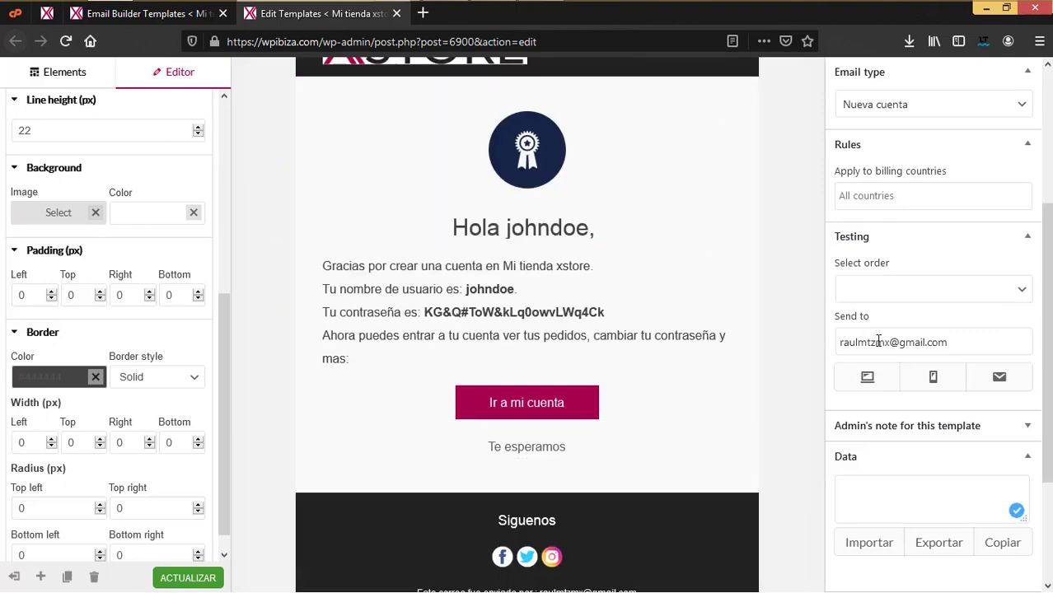
scroll(544, 370, "down", 2)
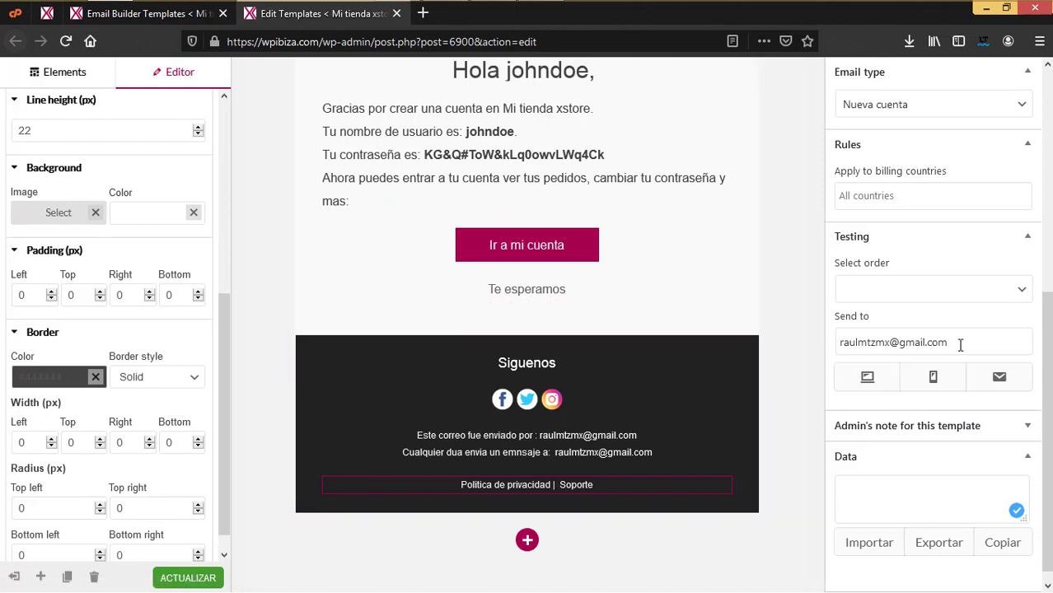
Step: Preview the email at mobile screen width, look through its whole layout and close the preview
left_click(933, 381)
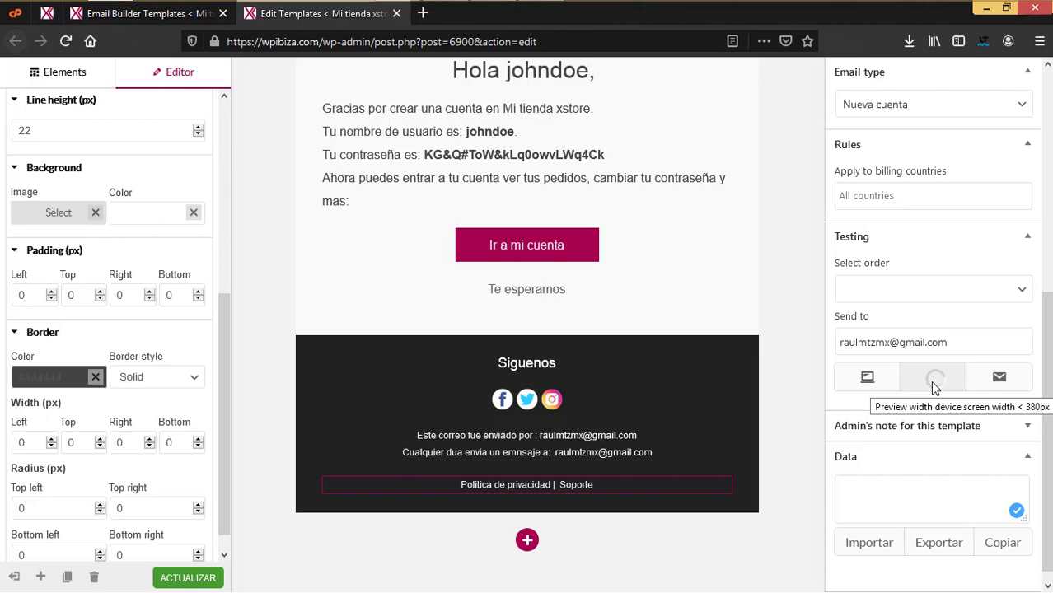
left_click(868, 384)
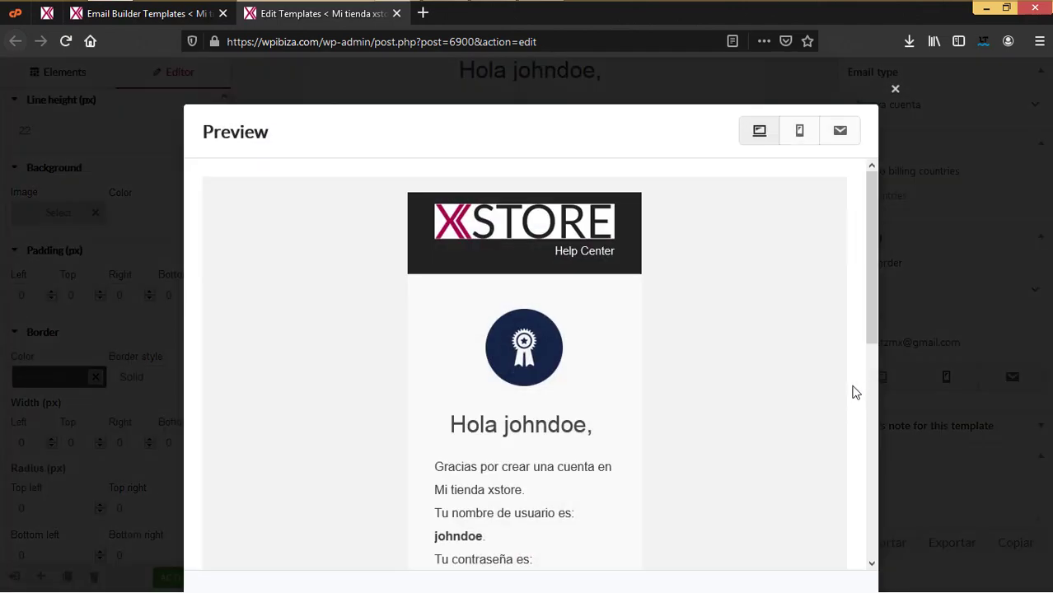
scroll(579, 362, "down", 4)
scroll(581, 363, "up", 4)
left_click(996, 387)
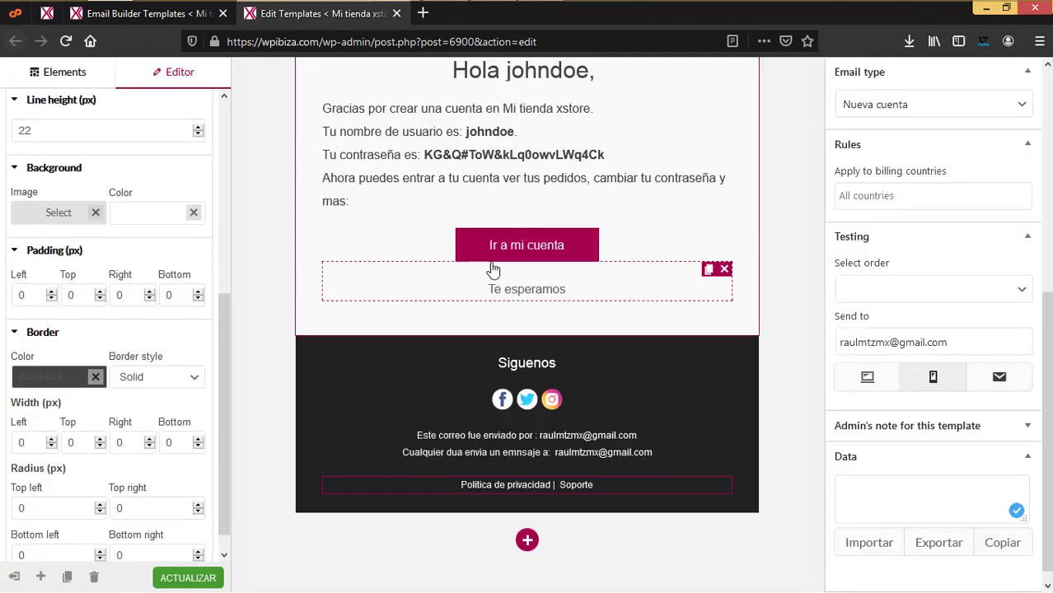
scroll(491, 268, "up", 5)
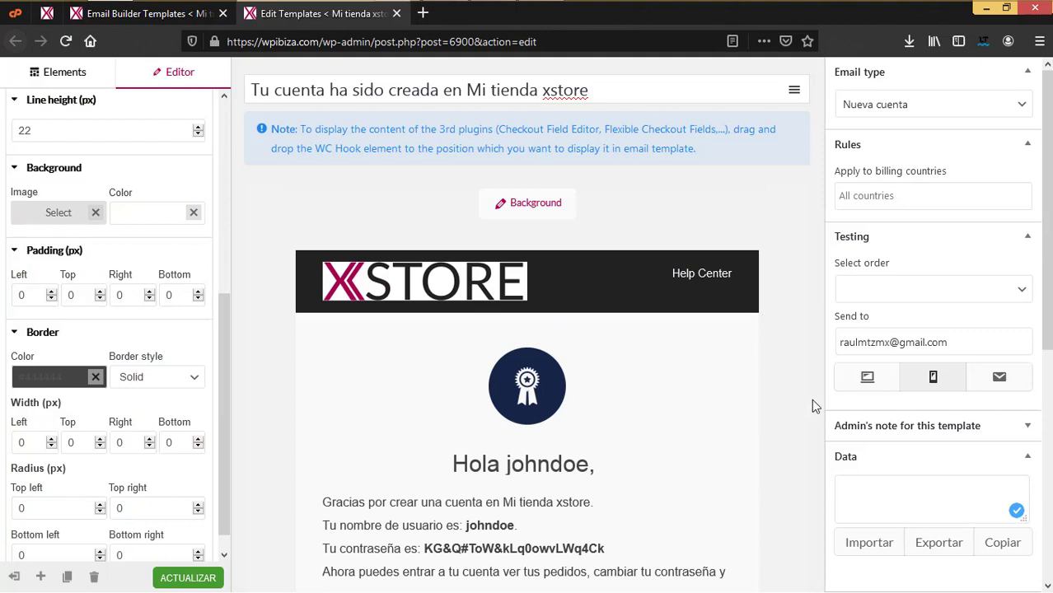
Step: Expand the admin's note section of the Nueva cuenta template and examine the note field and the template data import, export and copy options
scroll(812, 405, "down", 3)
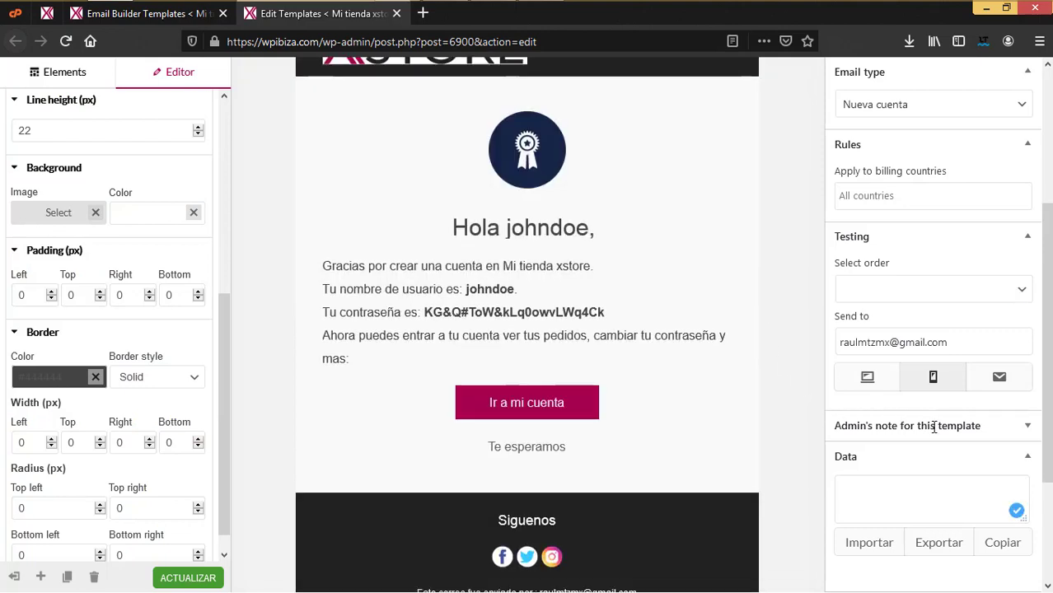
left_click(1022, 427)
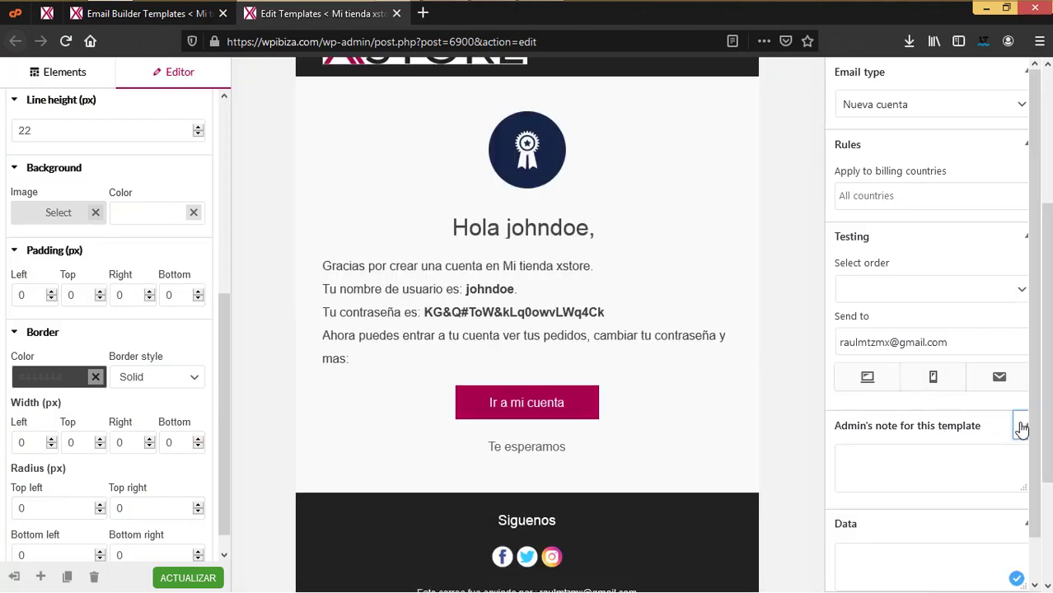
scroll(906, 466, "down", 1)
scroll(531, 223, "down", 2)
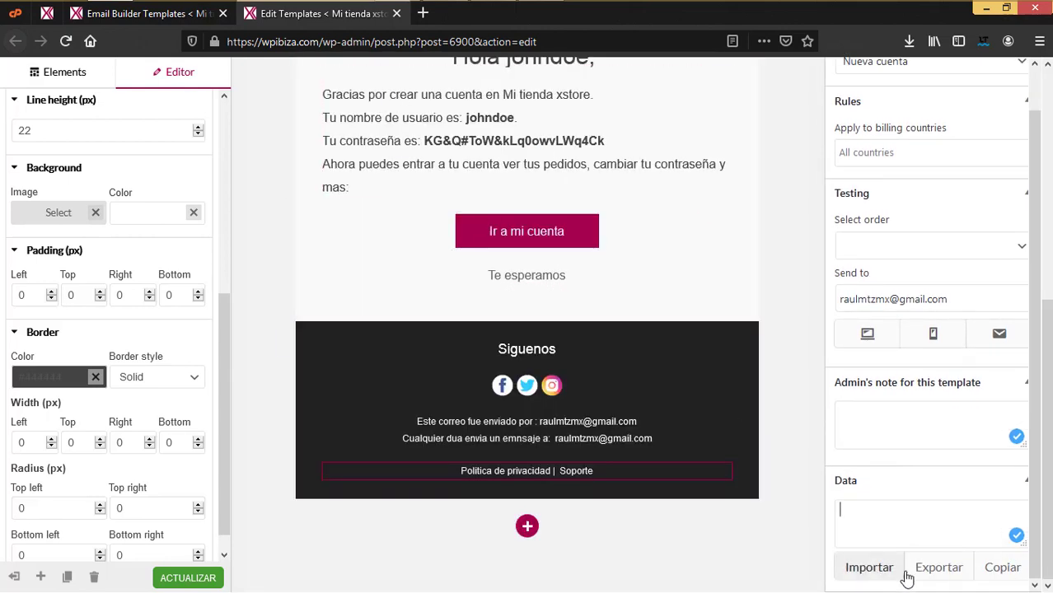
left_click(1002, 568)
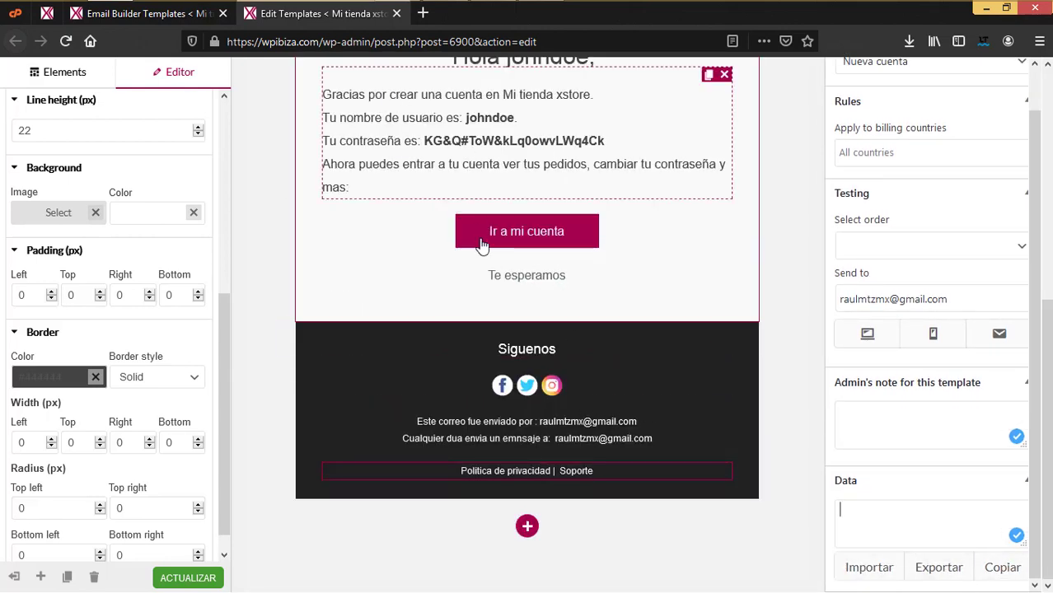
Step: Check the translated email body once more and save the Nueva cuenta template
scroll(581, 392, "up", 4)
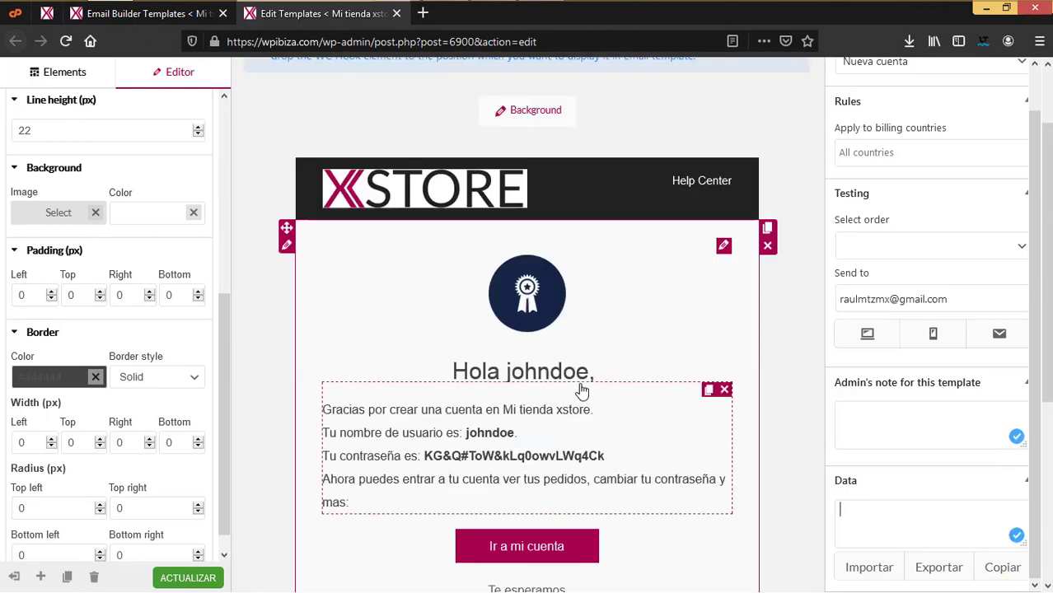
scroll(649, 388, "down", 3)
left_click(189, 578)
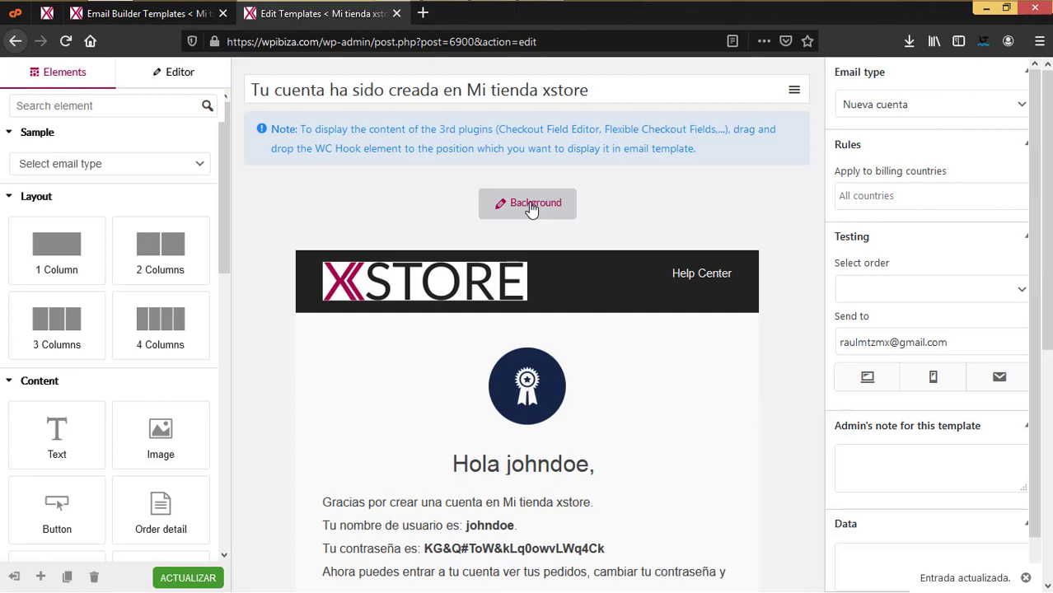
Step: Review the template's background style settings and the full set of available elements, and update the template again
left_click(528, 204)
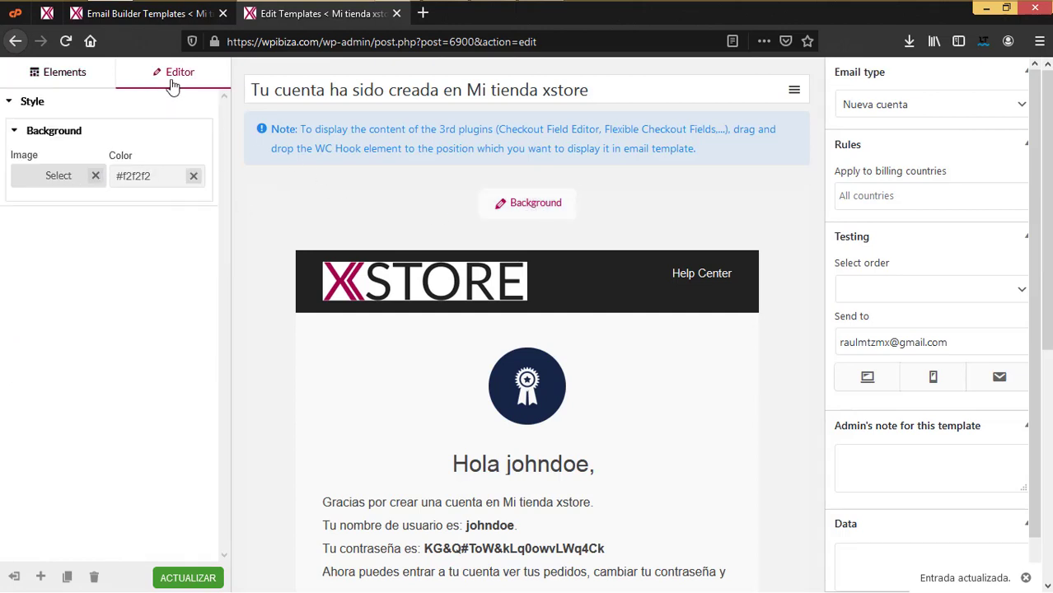
left_click(32, 83)
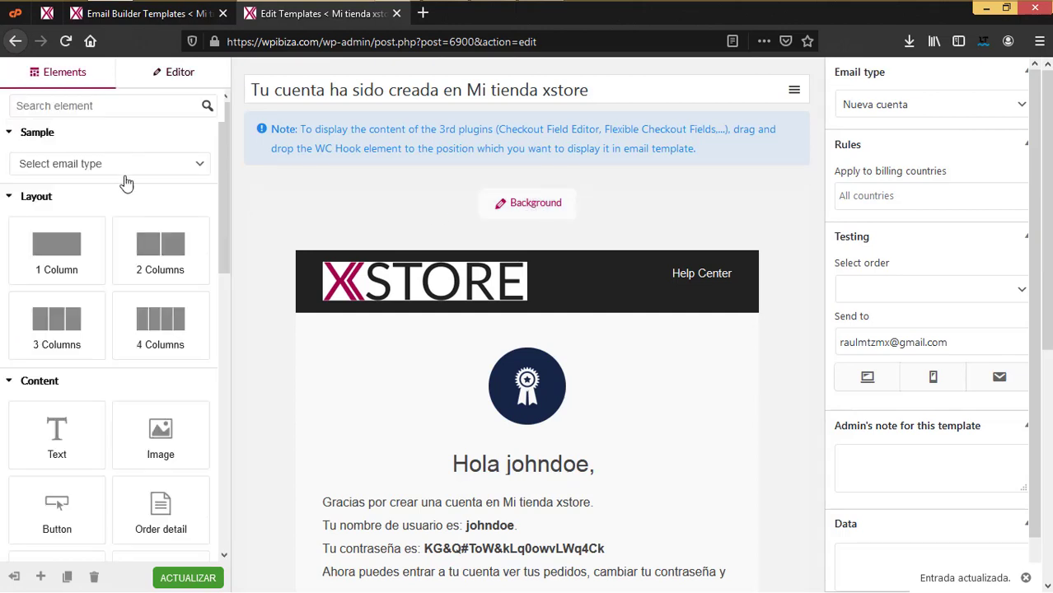
scroll(111, 387, "down", 5)
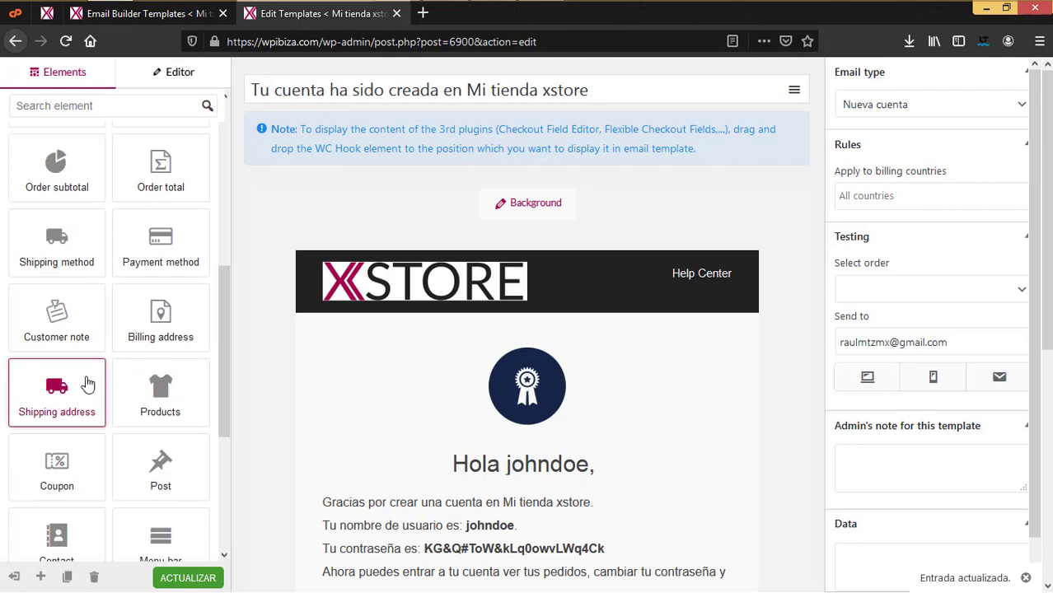
scroll(88, 377, "down", 1)
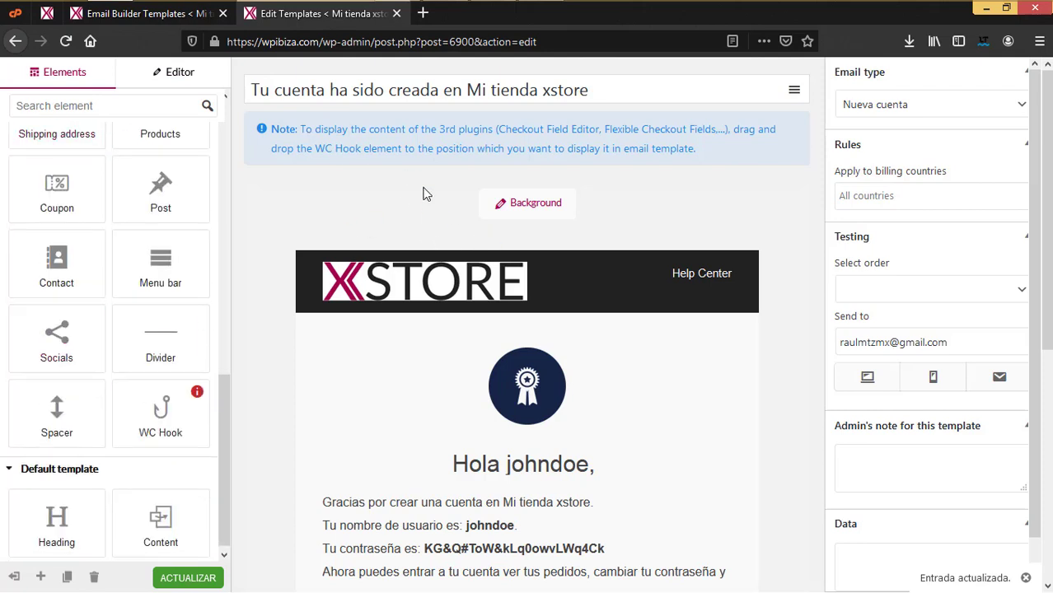
left_click(187, 578)
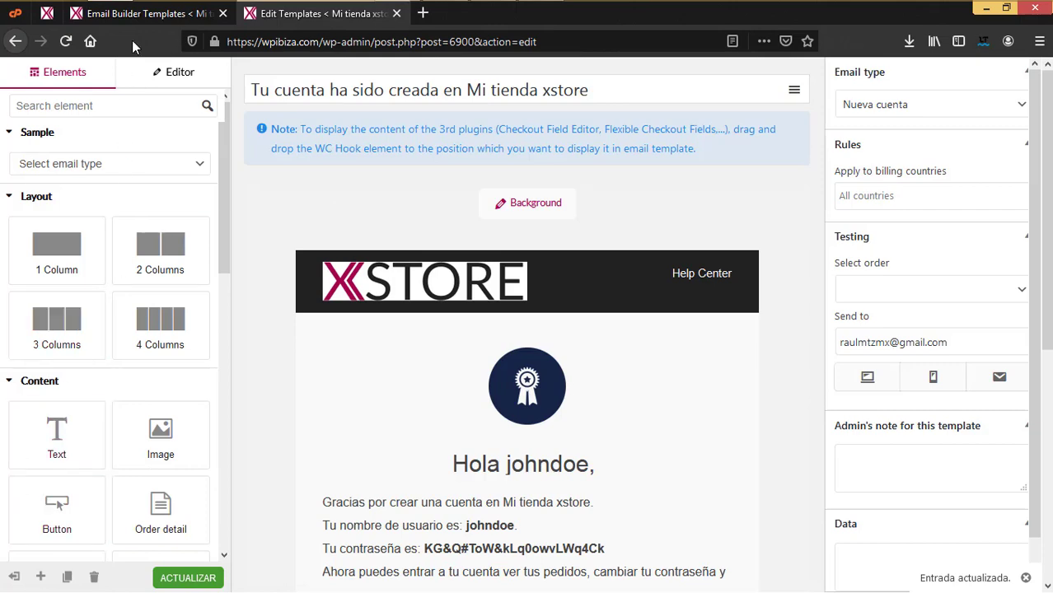
Step: Look at the Email Builder Templates list and return to the template being edited
left_click(136, 16)
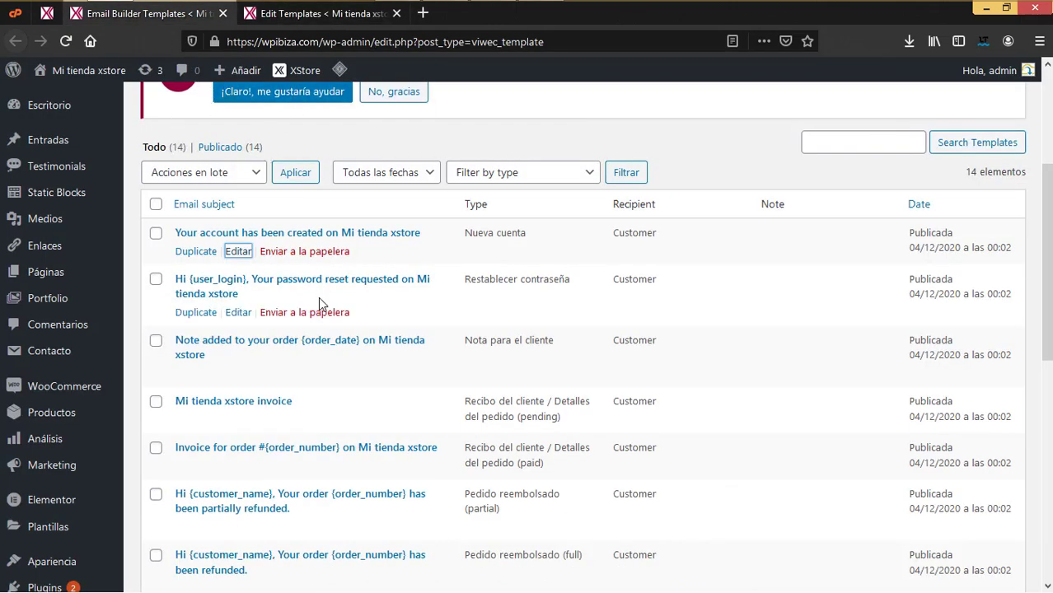
scroll(322, 303, "up", 3)
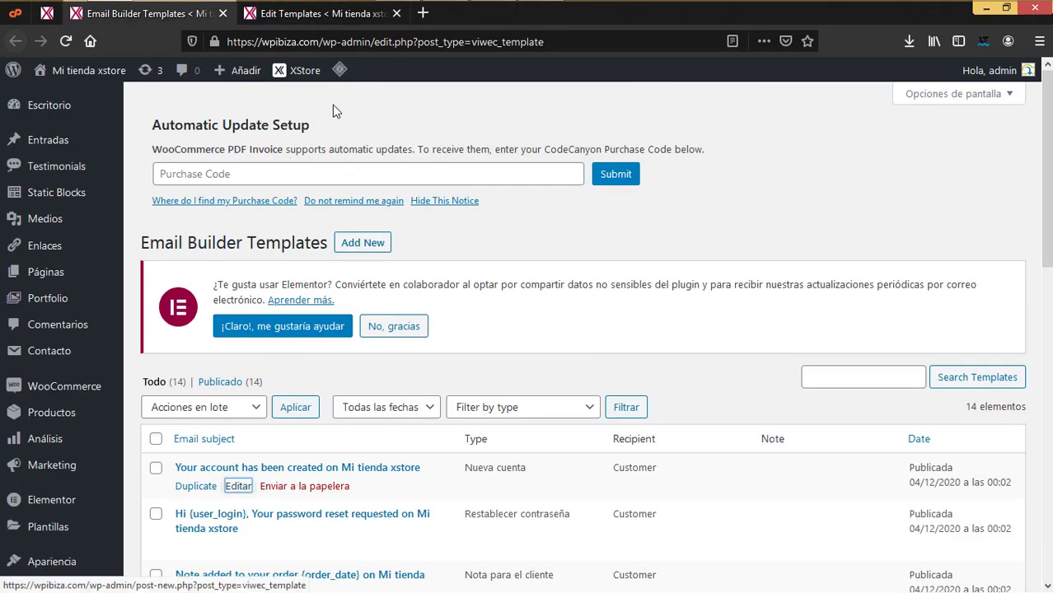
left_click(312, 13)
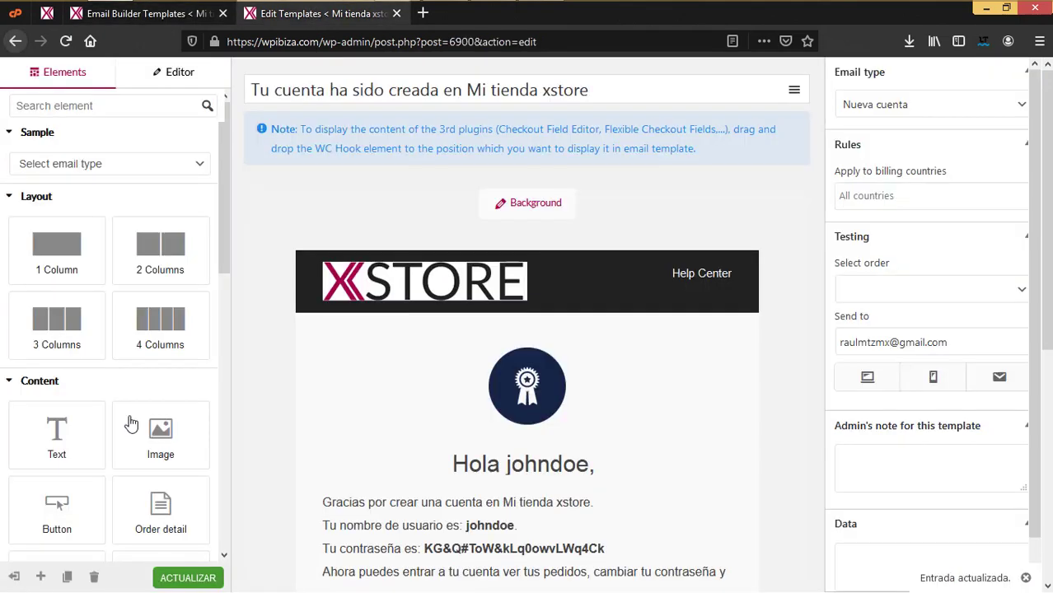
Step: Create a new email template and load the Nuevo pedido sample into it
left_click(42, 579)
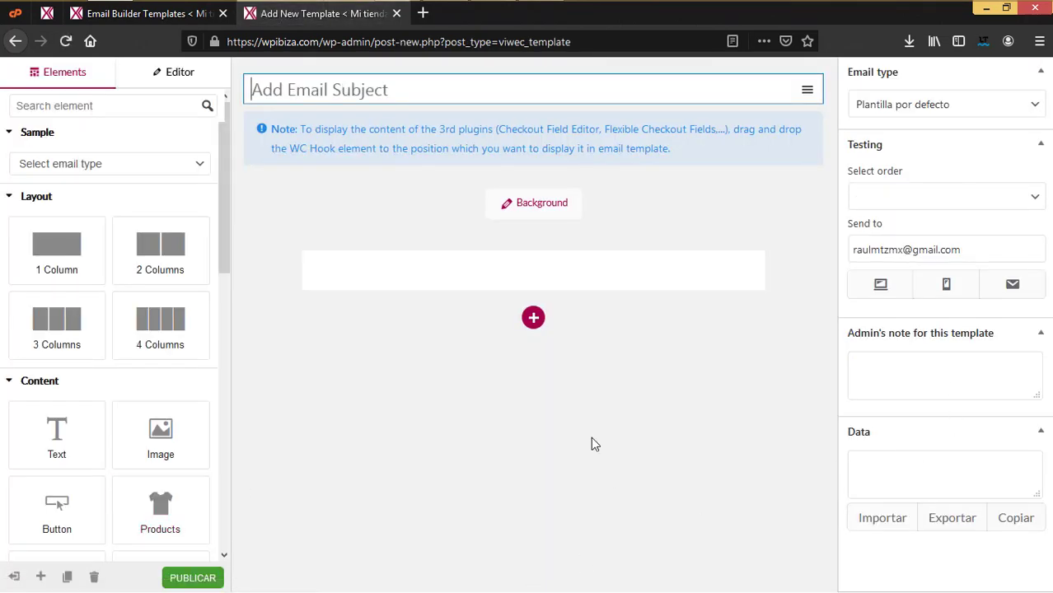
left_click(198, 165)
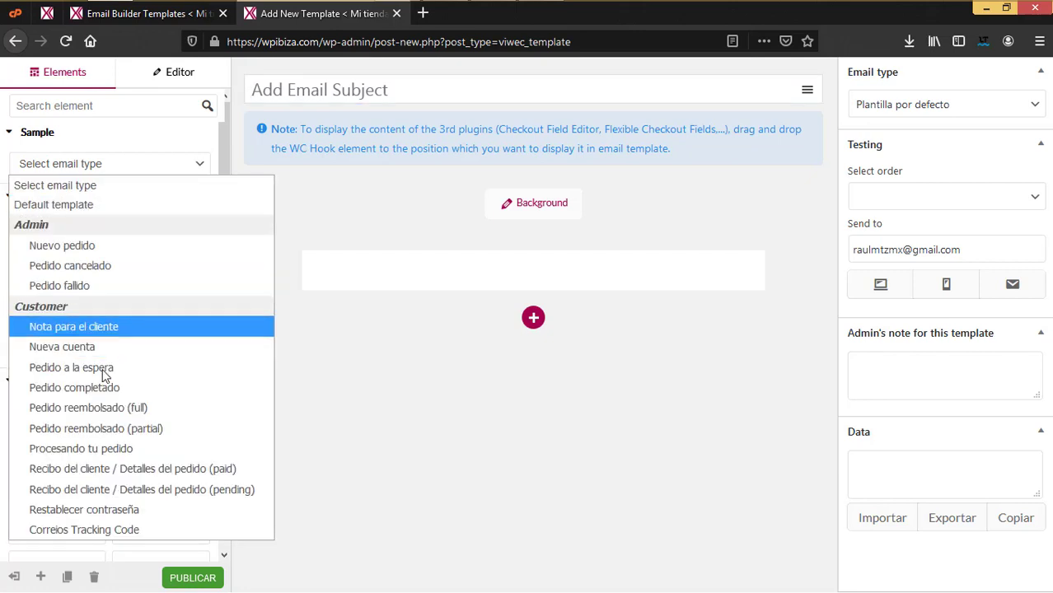
left_click(99, 247)
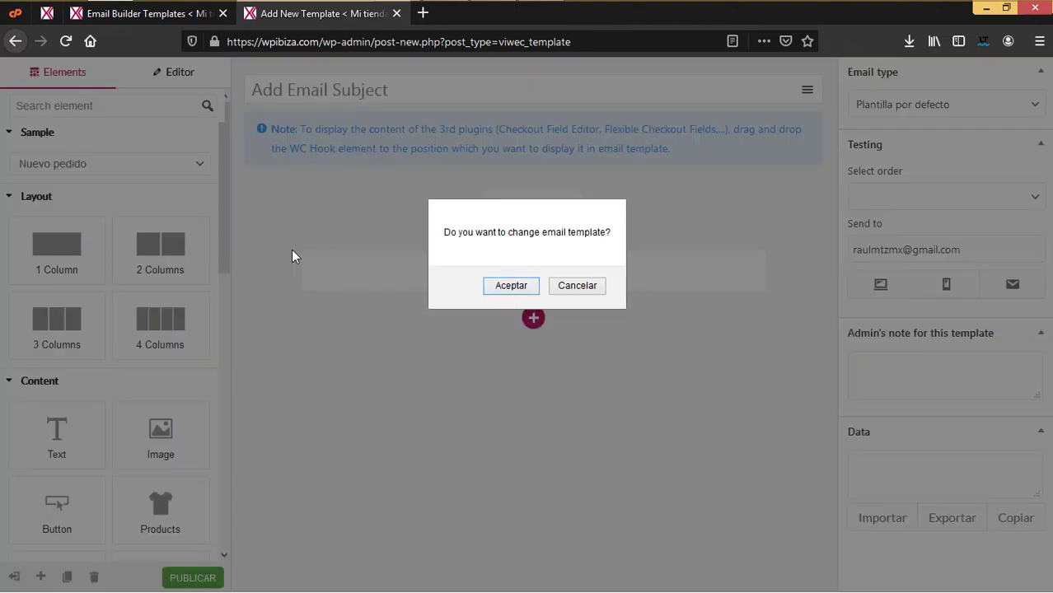
left_click(511, 288)
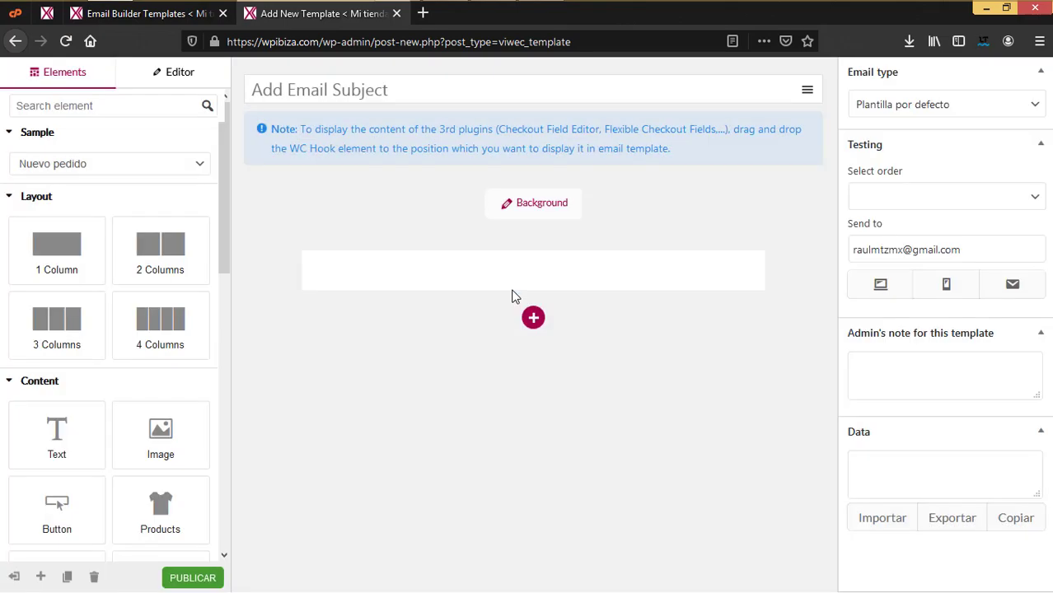
Step: Examine the Nuevo pedido sample's order layout, addresses and footer, along with its rules, testing, note and data settings
scroll(641, 427, "down", 3)
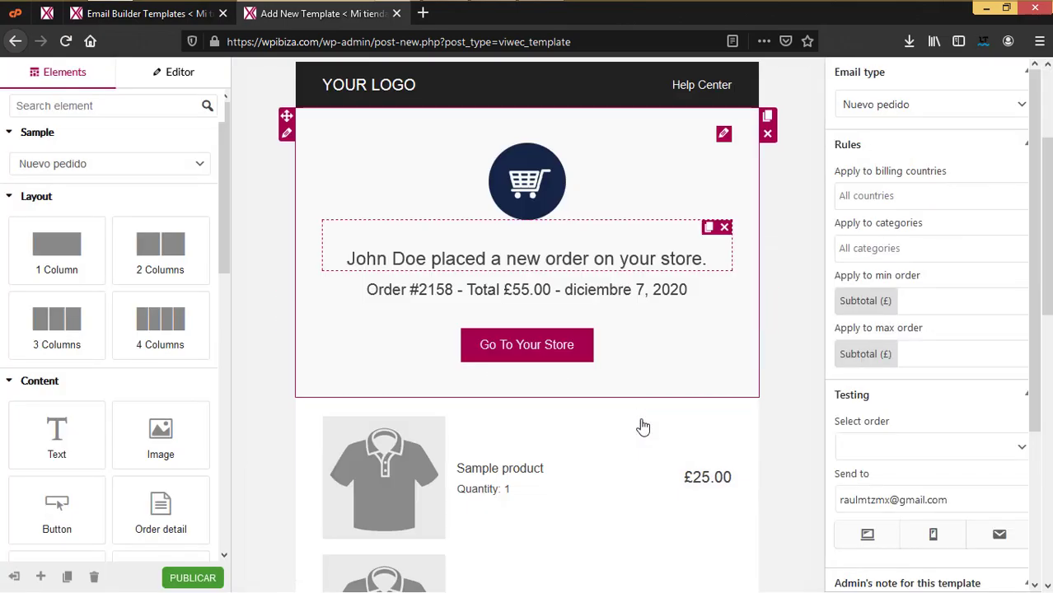
scroll(519, 482, "down", 9)
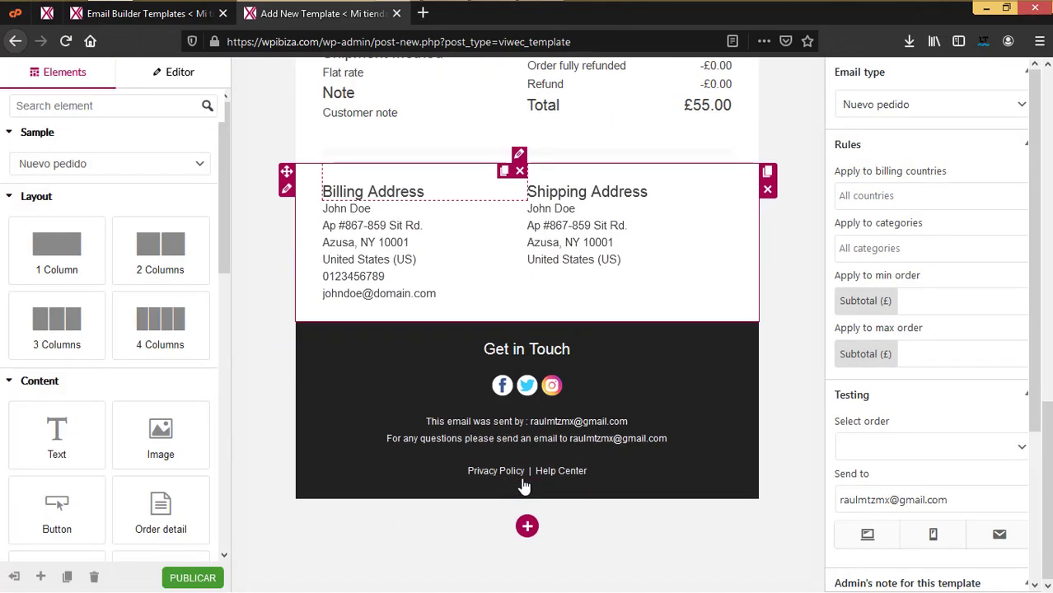
scroll(527, 488, "up", 4)
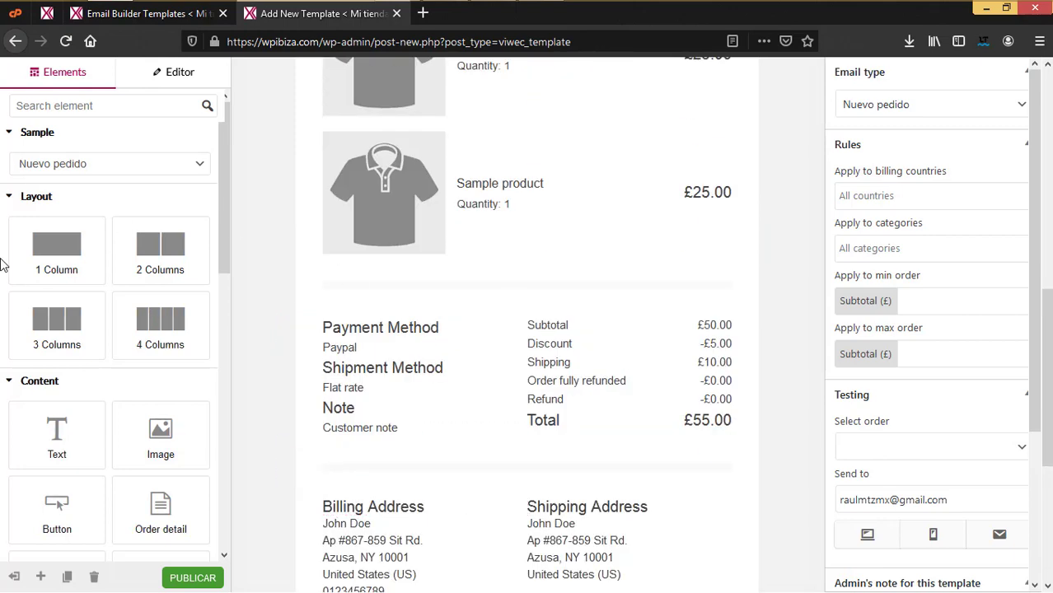
scroll(470, 442, "down", 4)
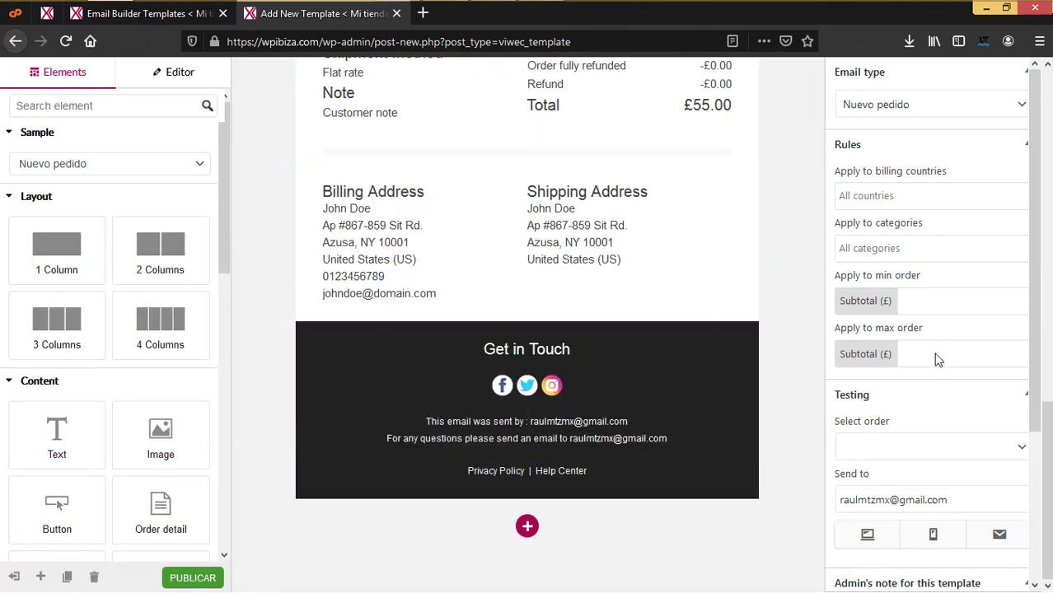
scroll(931, 350, "up", 6)
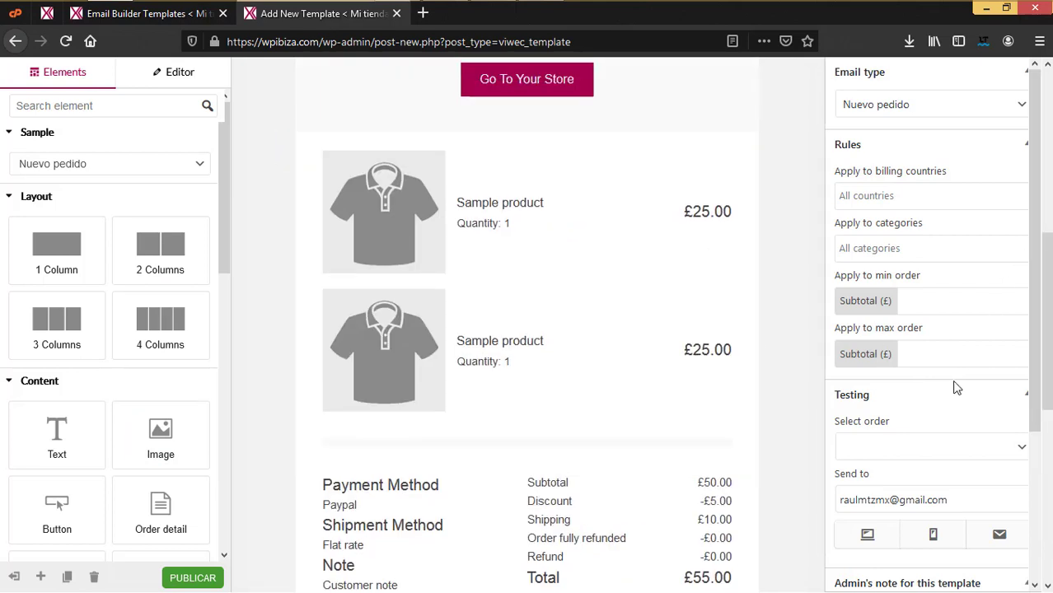
scroll(956, 388, "down", 2)
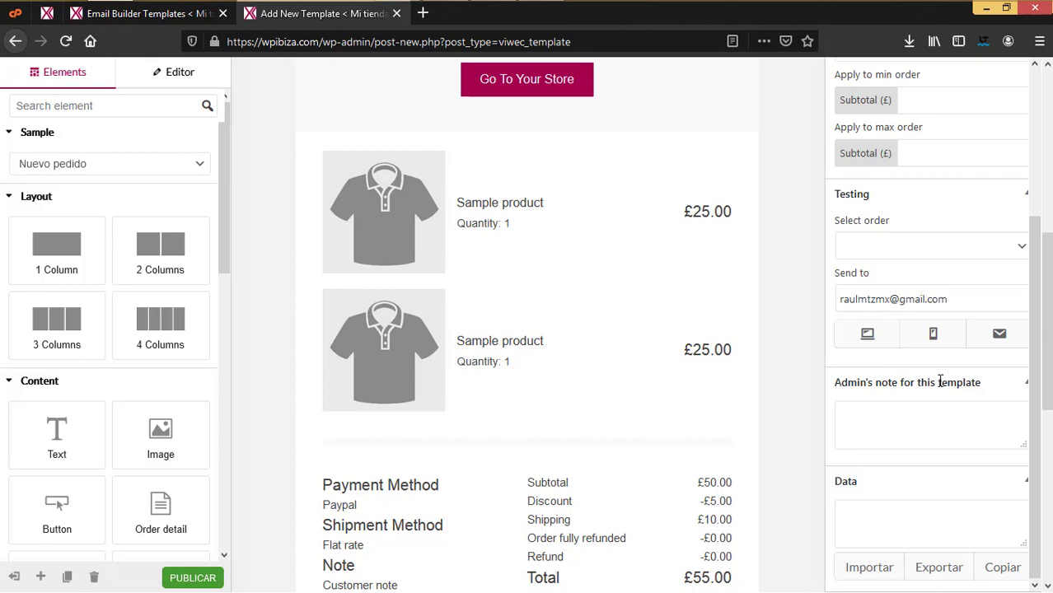
Step: Close the new Nuevo pedido template without publishing it and return to the Email Builder Templates list
left_click(396, 14)
left_click(536, 288)
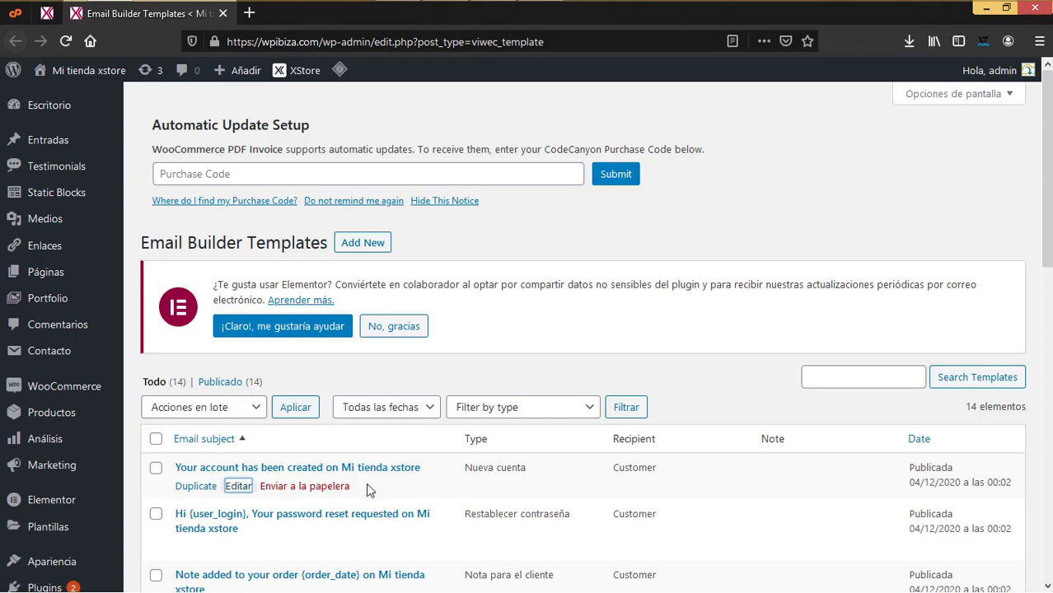
scroll(368, 490, "down", 3)
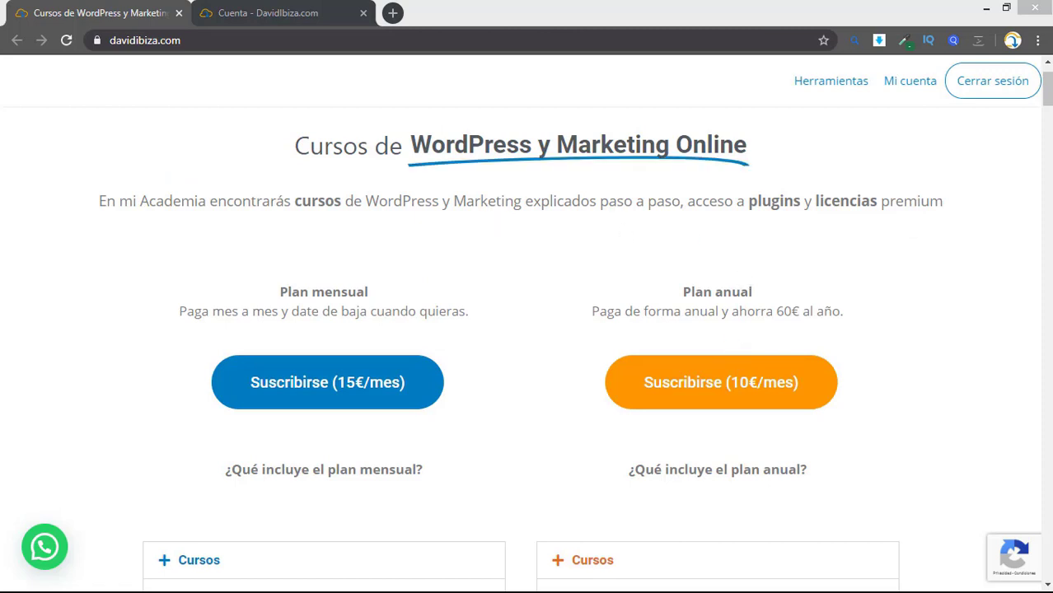
Step: Switch to the davidibiza.com home page and look through its subscription plans, included features and course catalogue
scroll(521, 329, "down", 9)
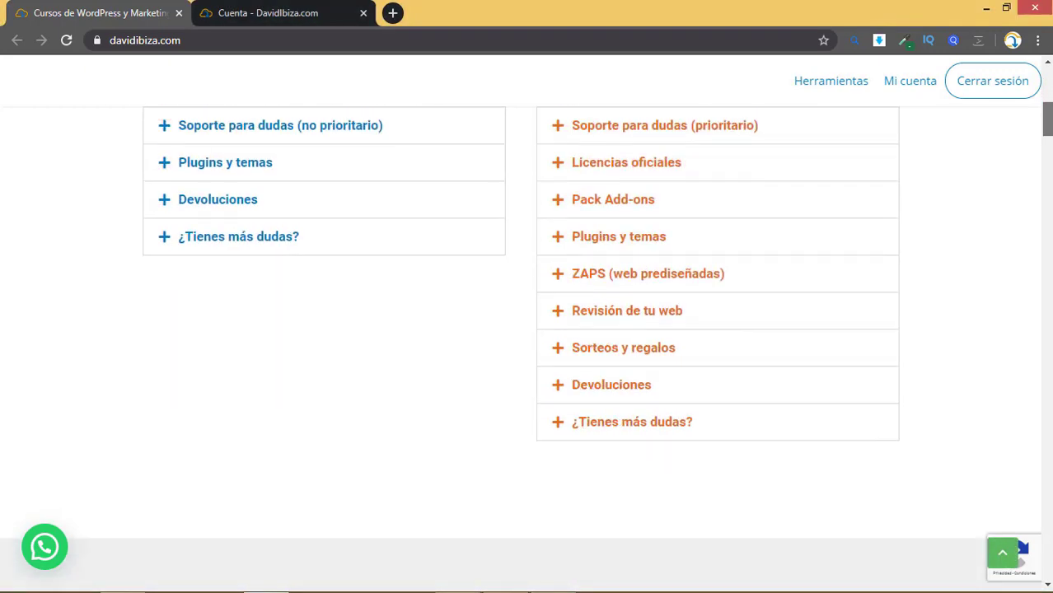
scroll(520, 330, "down", 4)
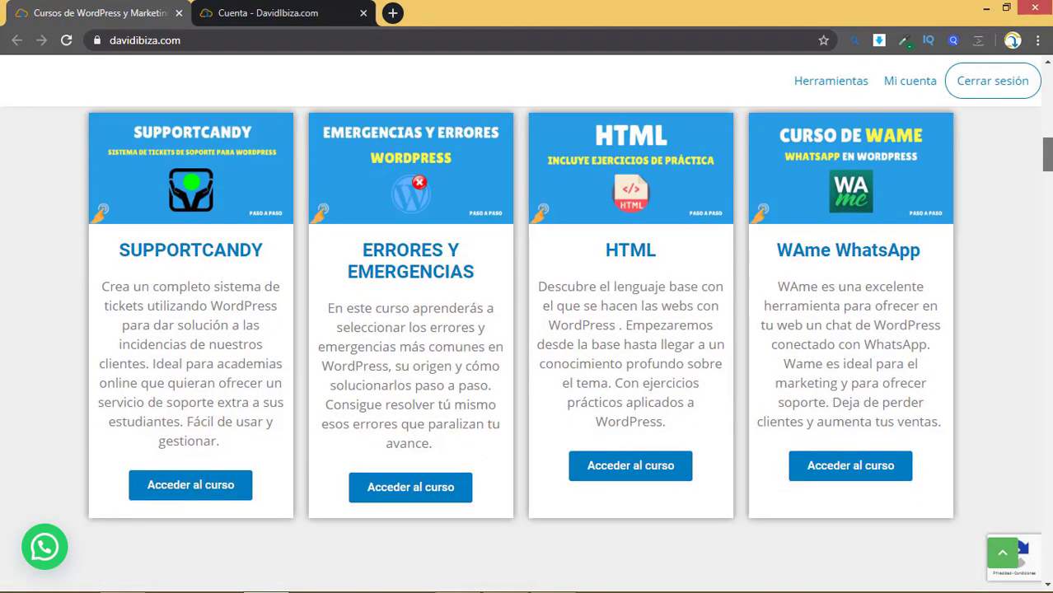
scroll(520, 329, "down", 2)
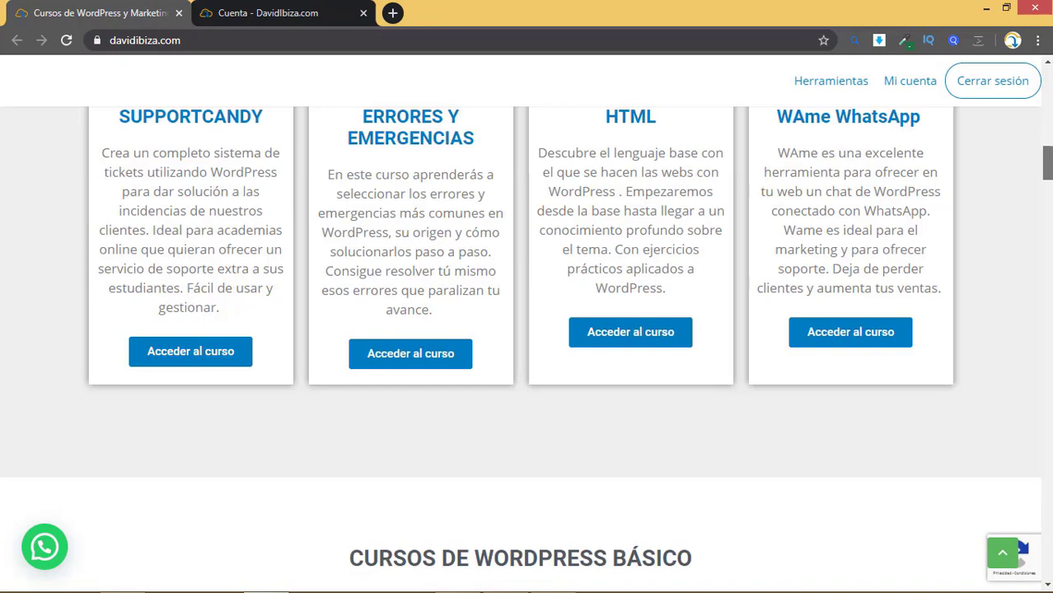
scroll(1045, 164, "down", 1)
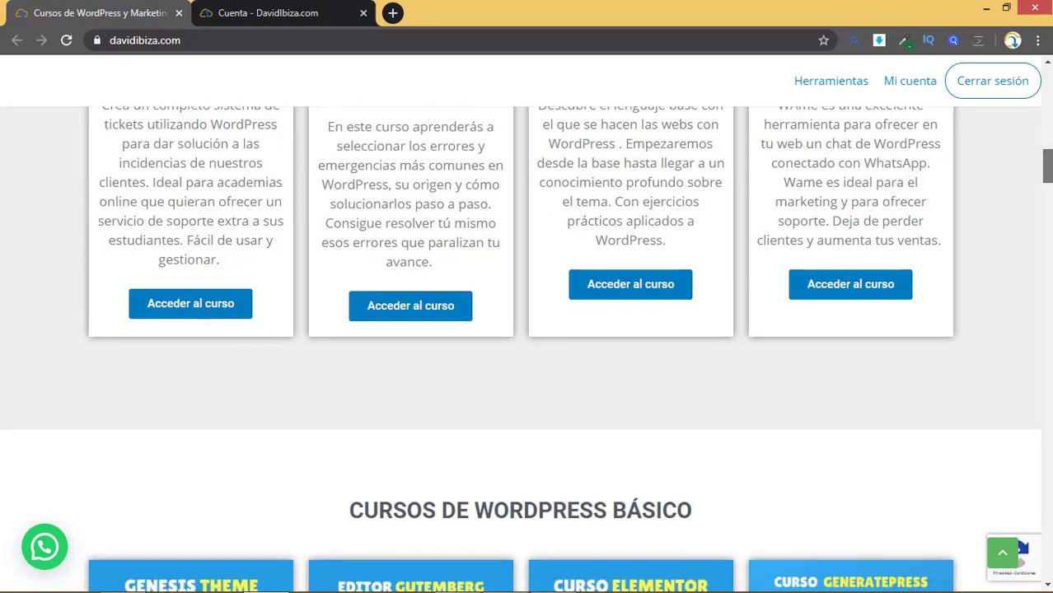
left_click_drag(1046, 162, 1034, 76)
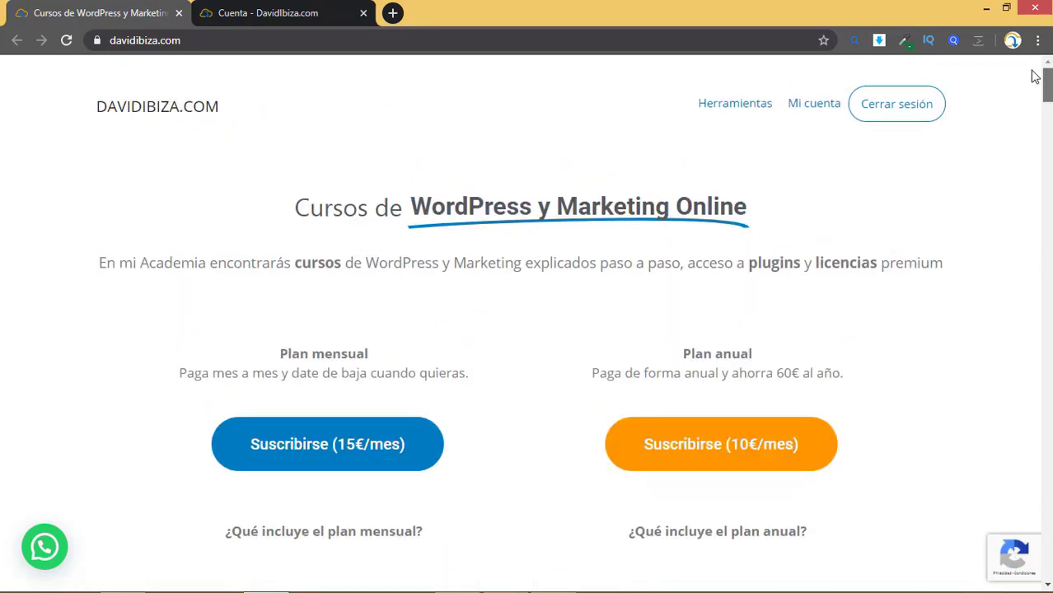
Step: Open the academy's Cuenta page and look through its account sections and the list of premium courses
left_click(288, 11)
scroll(411, 223, "down", 1)
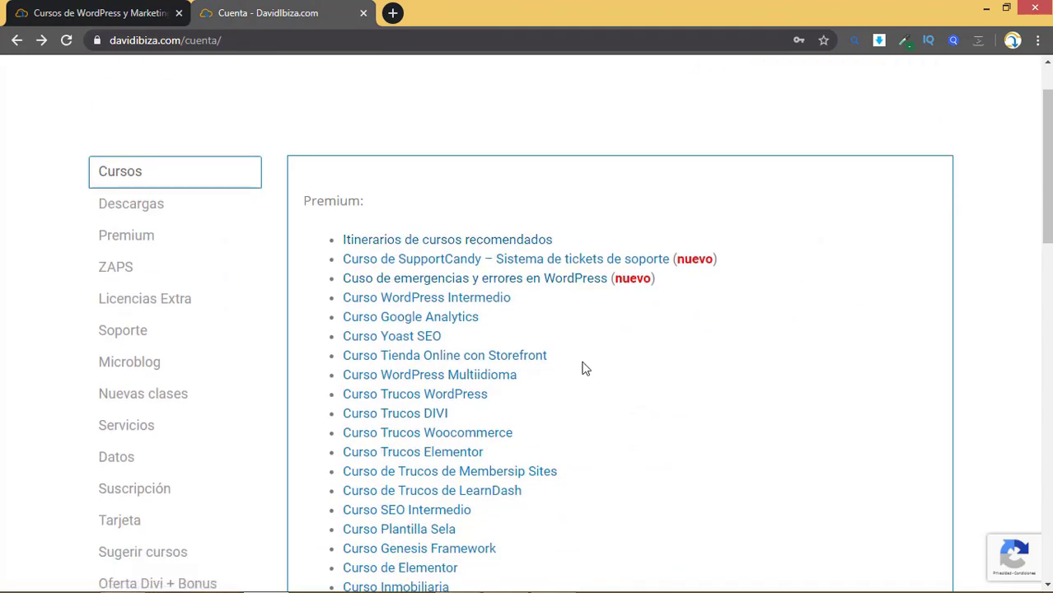
scroll(125, 198, "down", 1)
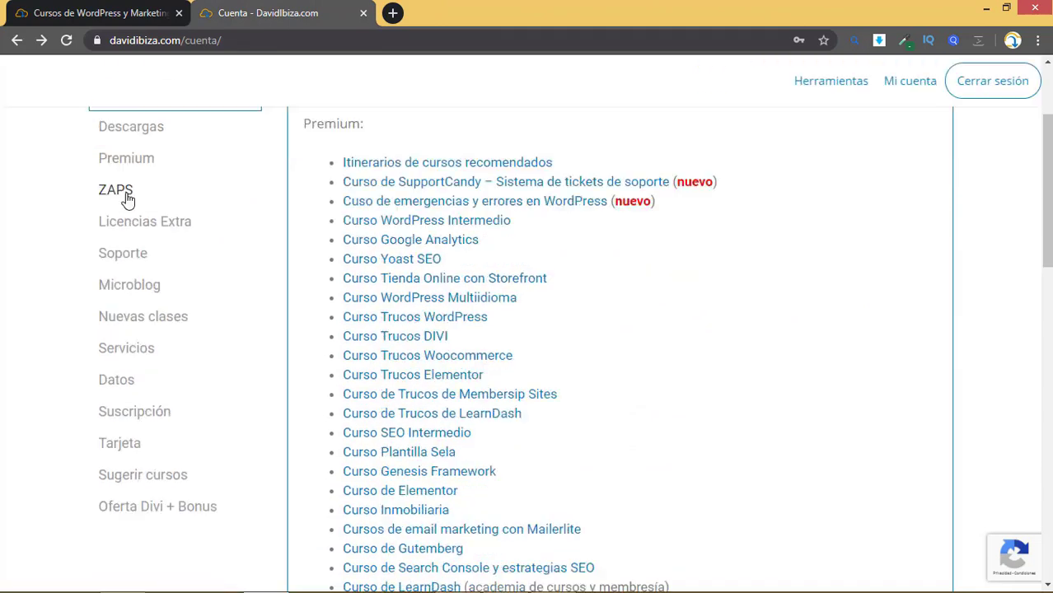
scroll(157, 216, "up", 1)
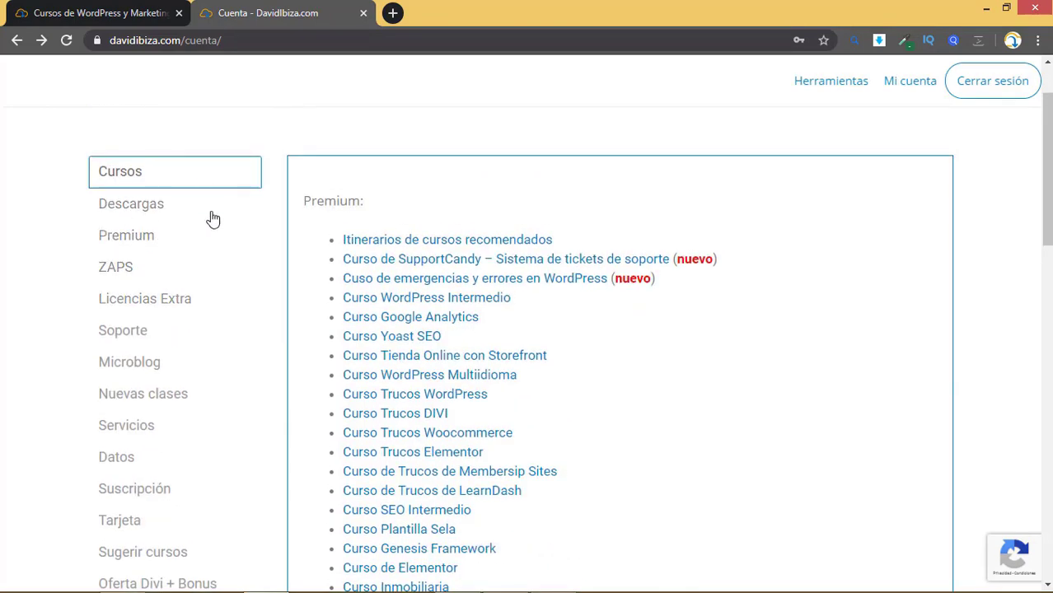
scroll(183, 206, "down", 2)
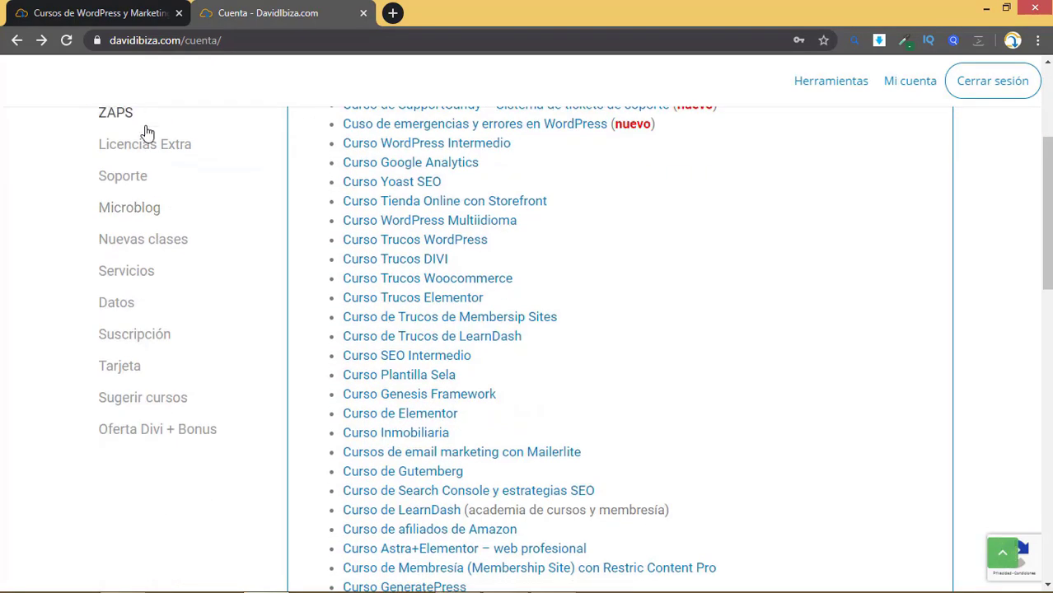
scroll(146, 134, "up", 1)
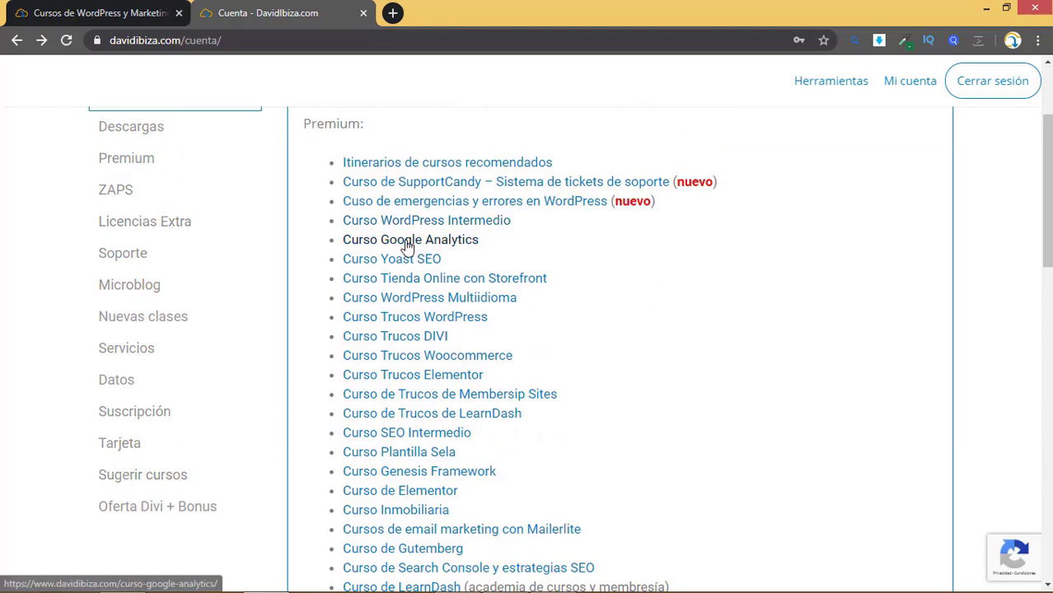
scroll(33, 260, "up", 2)
key("ctrl+shift+Tab")
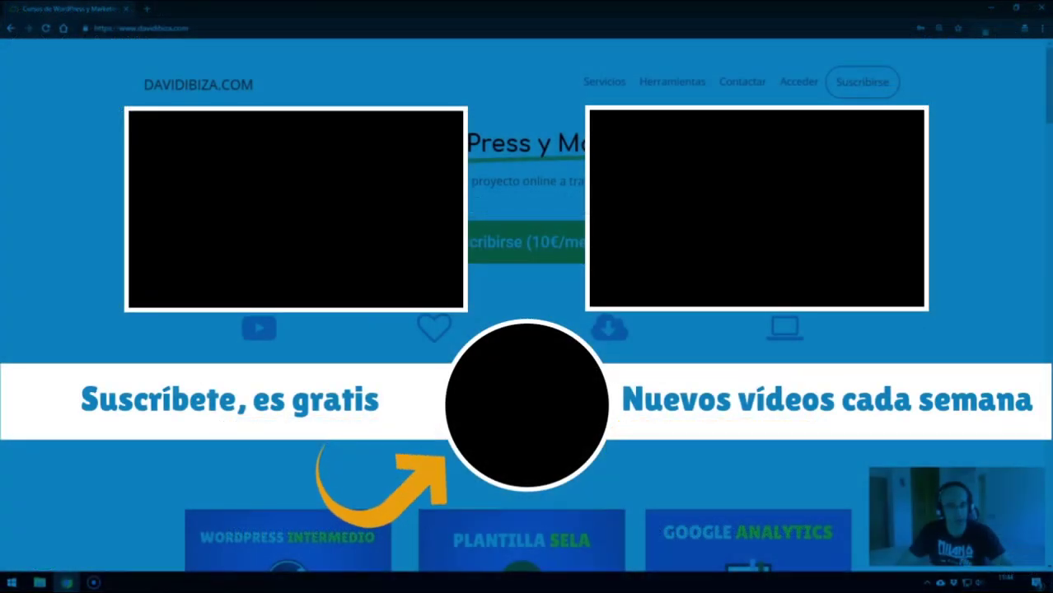
scroll(527, 329, "down", 1)
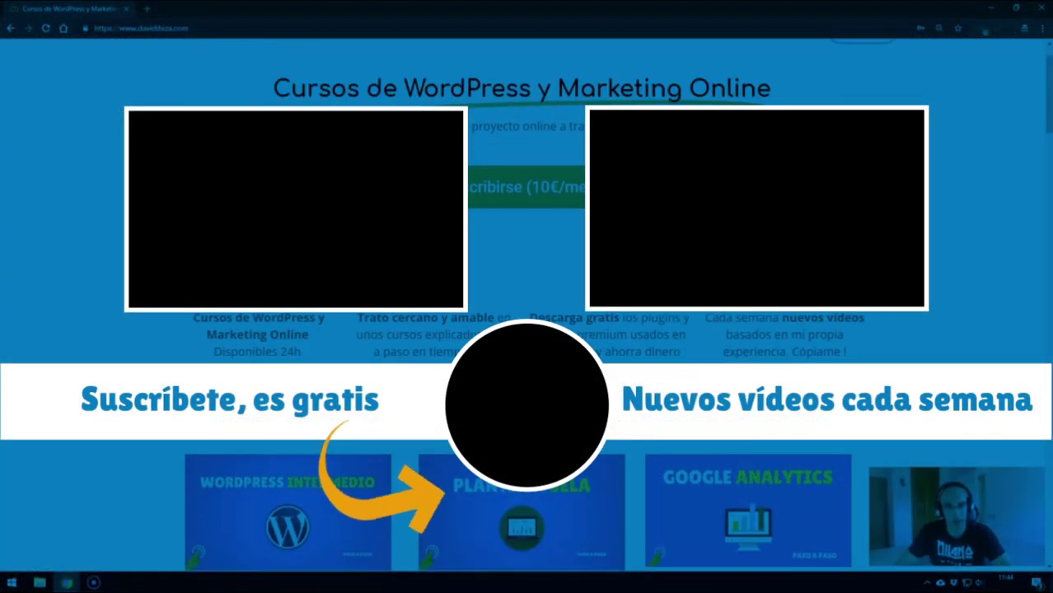
scroll(527, 329, "down", 1)
scroll(527, 329, "down", 4)
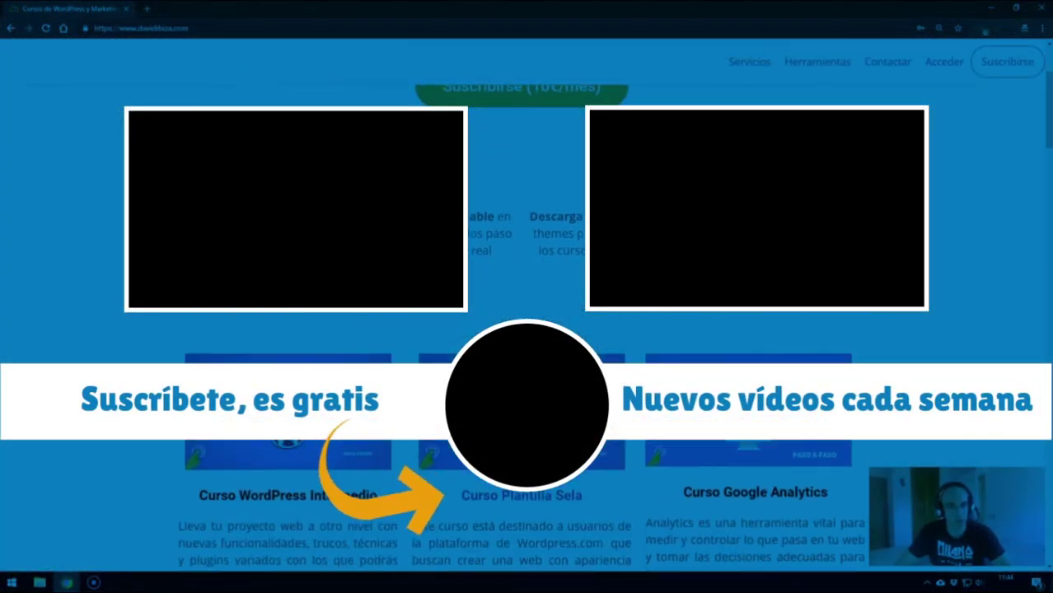